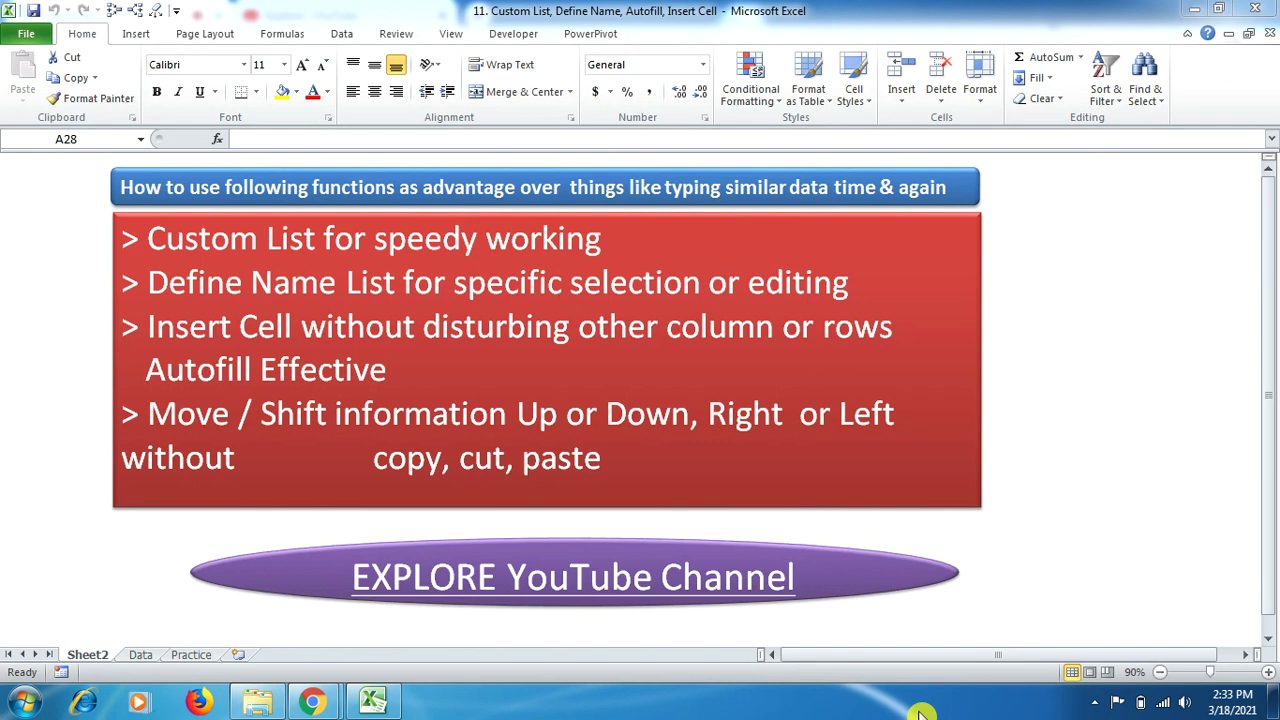
Step: Switch to the Data sheet and select an empty cell beside the student table
right_click(148, 662)
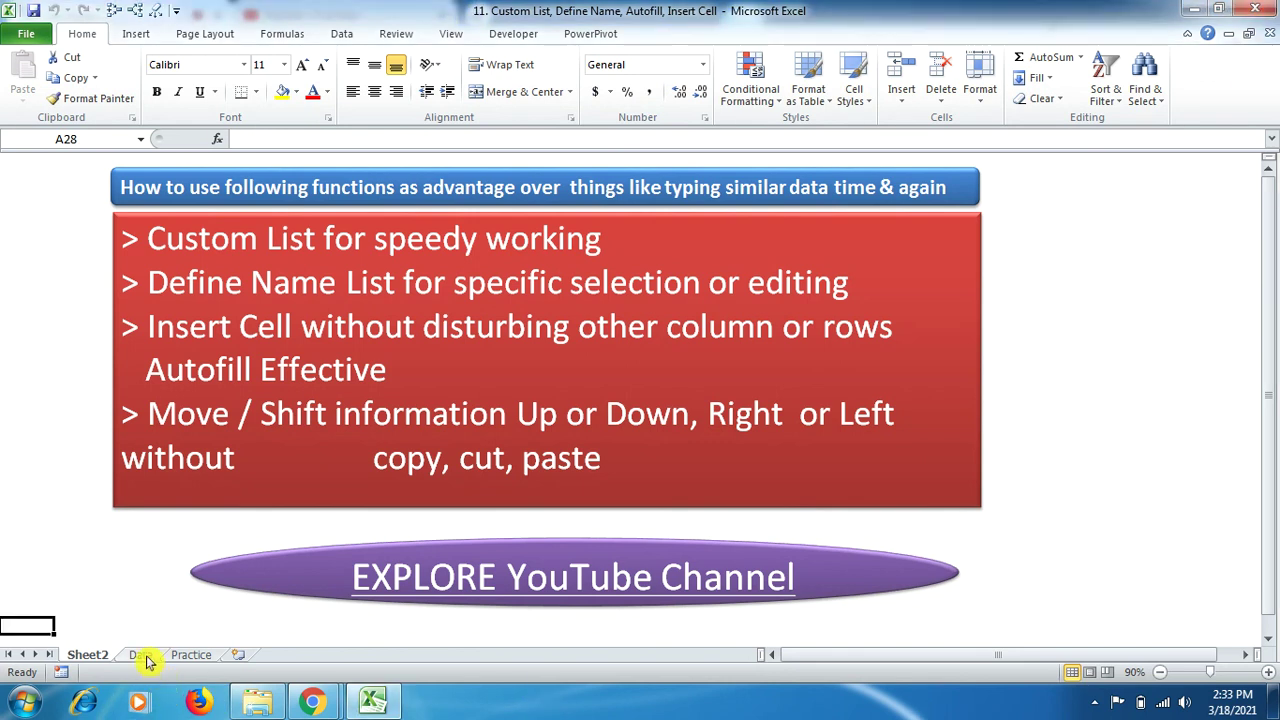
left_click(148, 662)
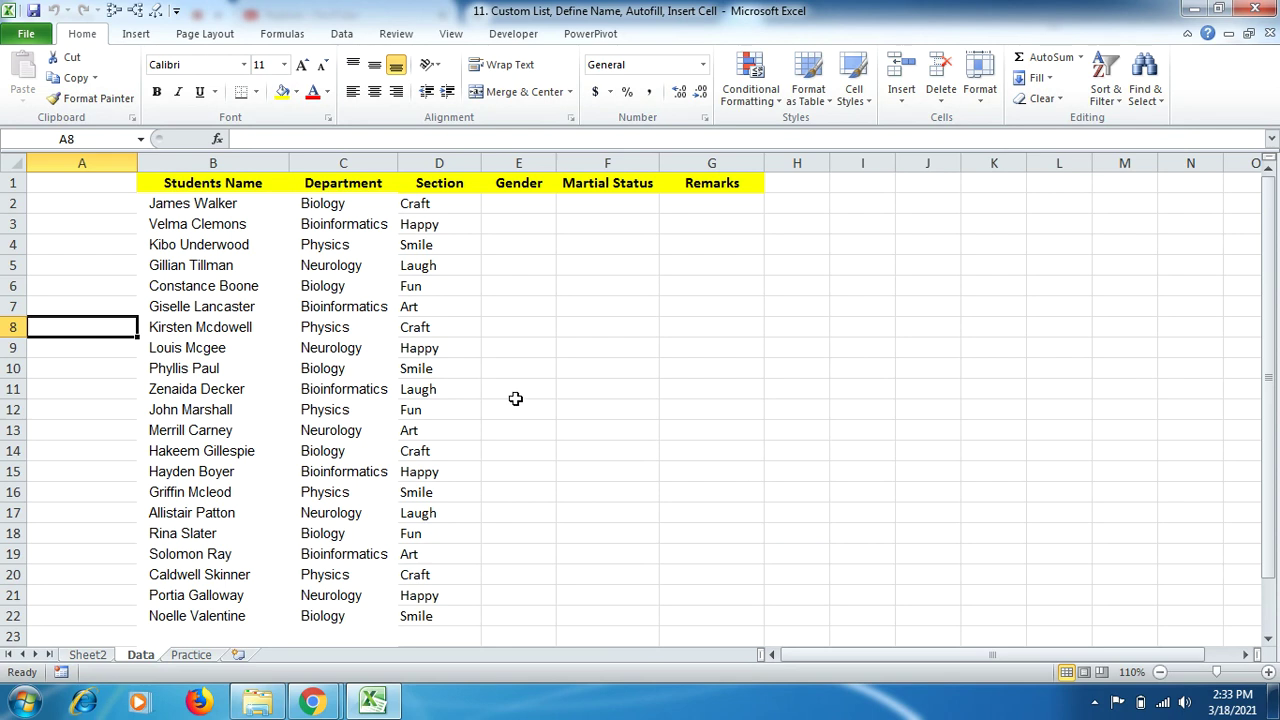
left_click(910, 298)
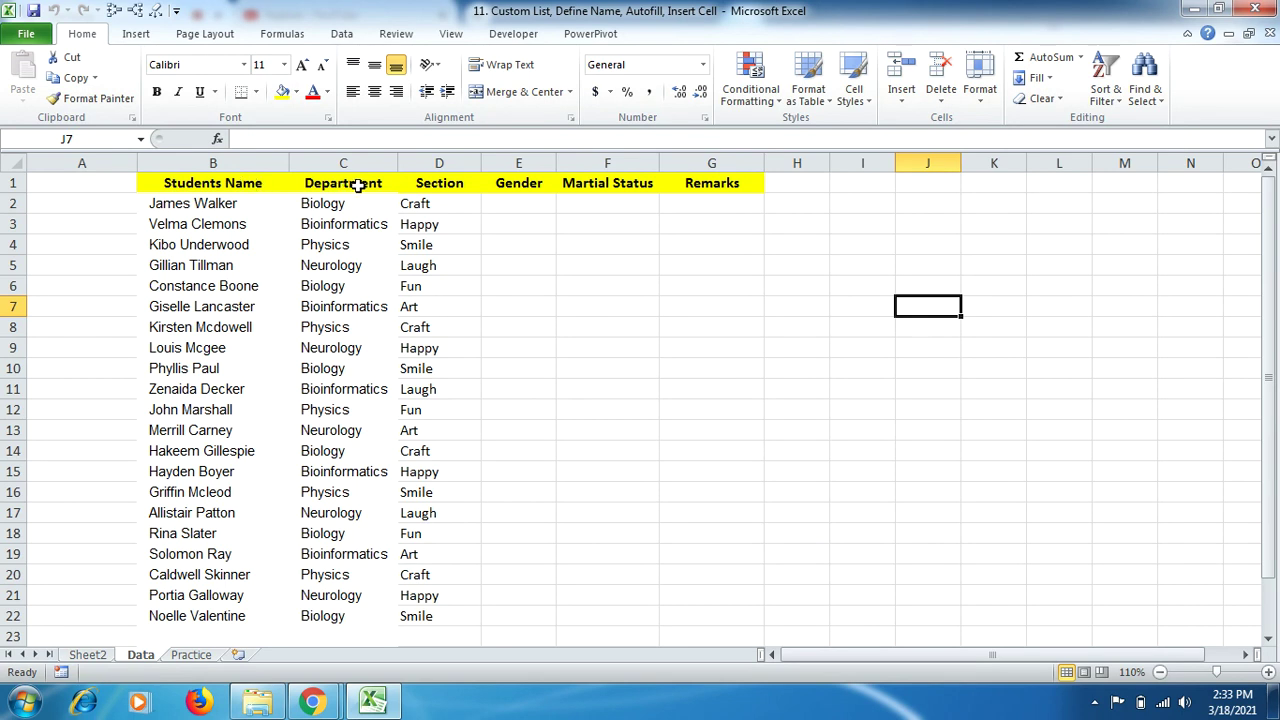
Step: Select the student records B2:G22, then deselect, leaving G22 active
left_click(236, 204)
left_click_drag(236, 204, 697, 617)
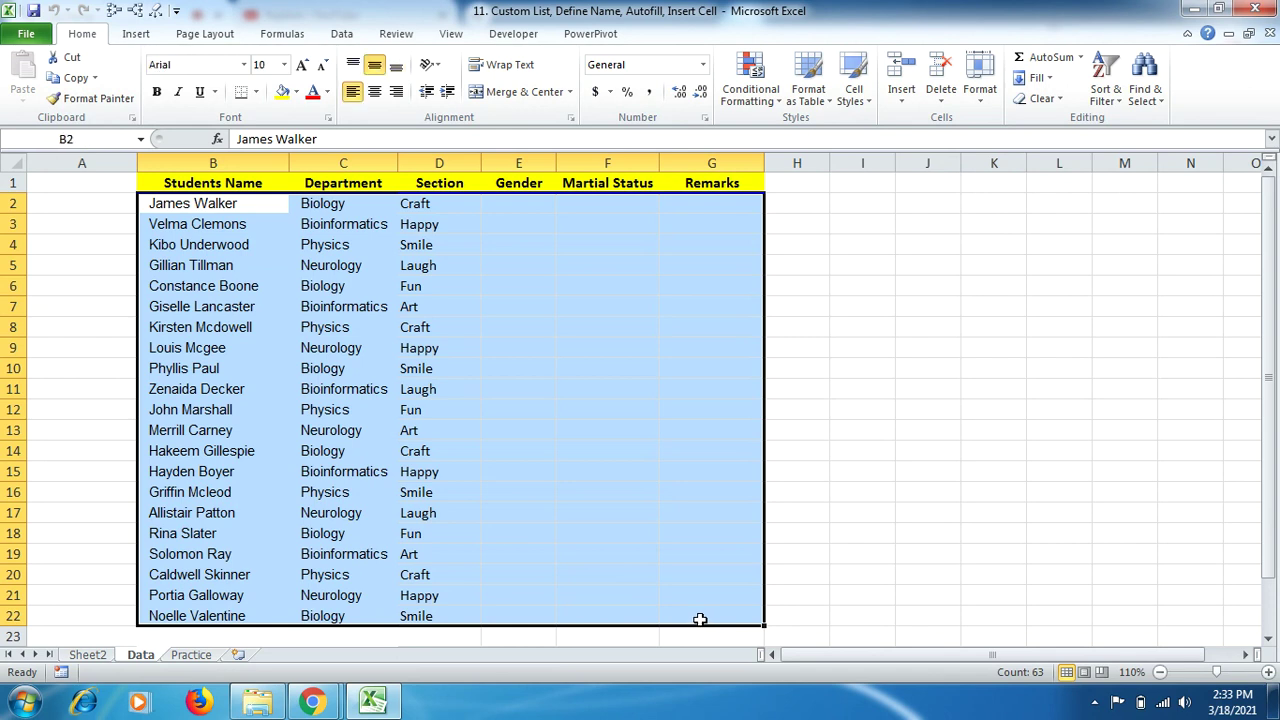
left_click(701, 619)
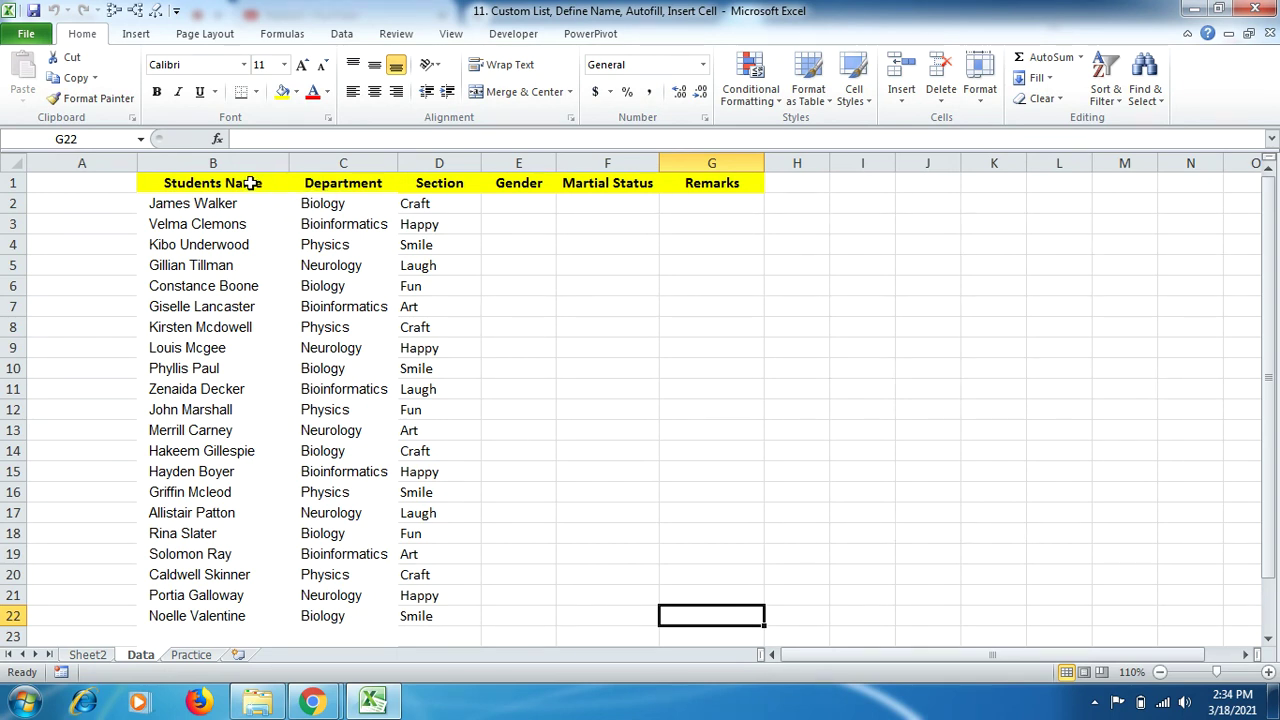
Step: Select headers B1:G1 and show Excel Options' Advanced page, scrolled to the General section
left_click_drag(249, 183, 722, 183)
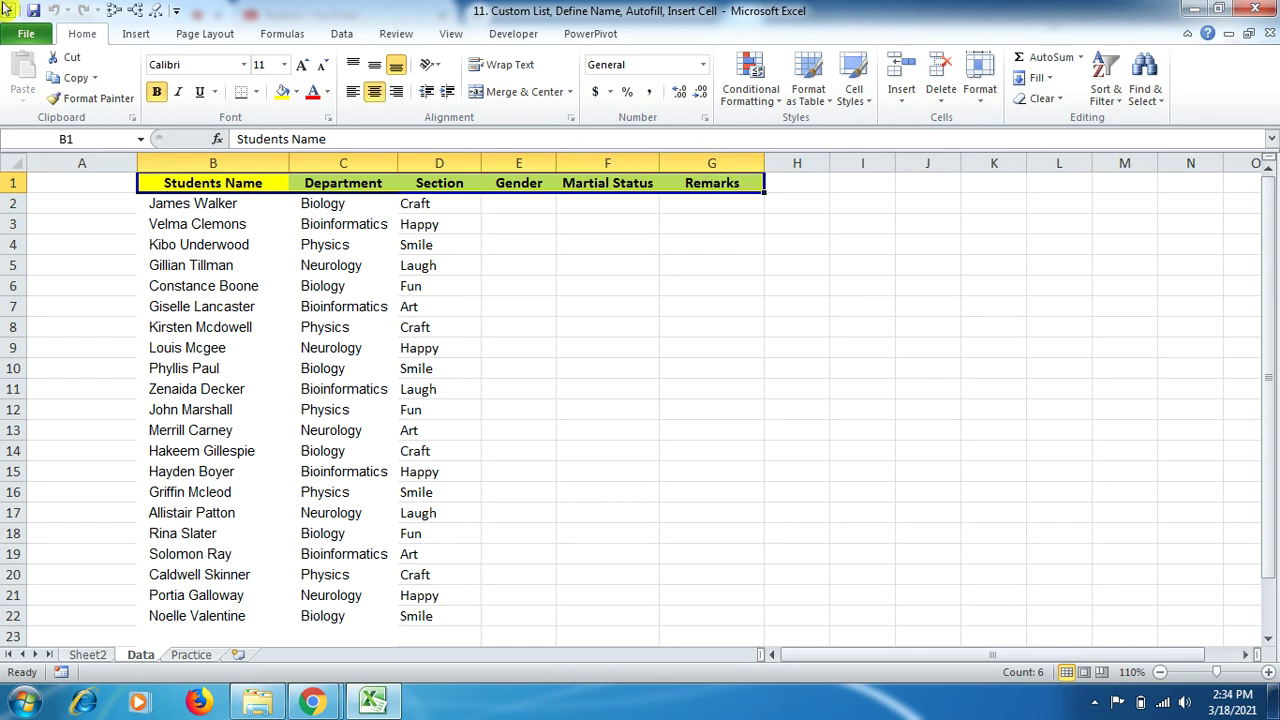
left_click(28, 35)
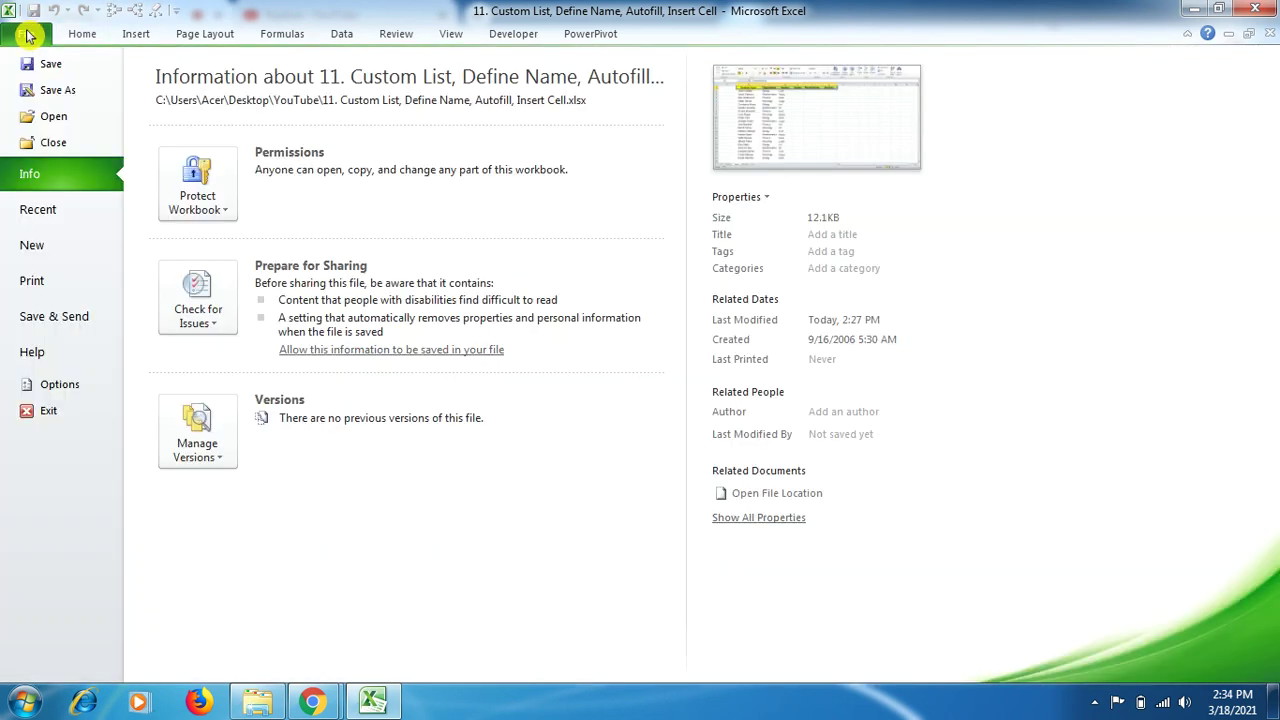
left_click(58, 385)
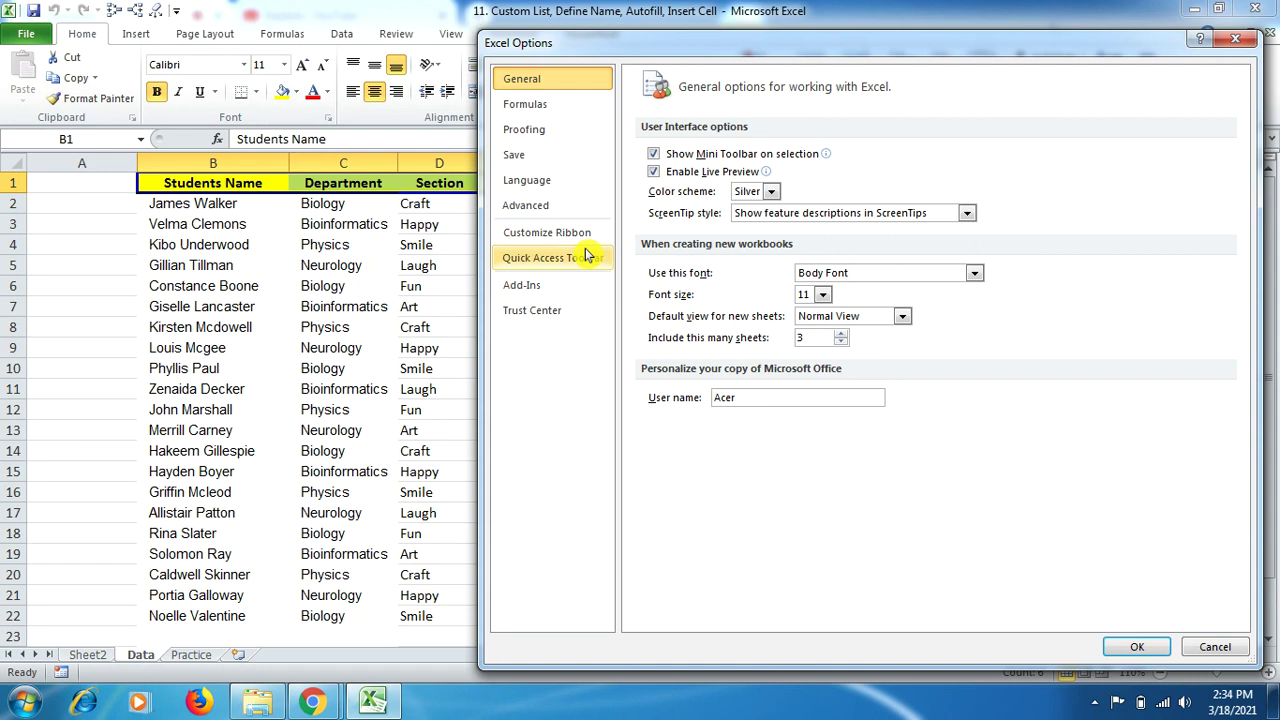
left_click(567, 205)
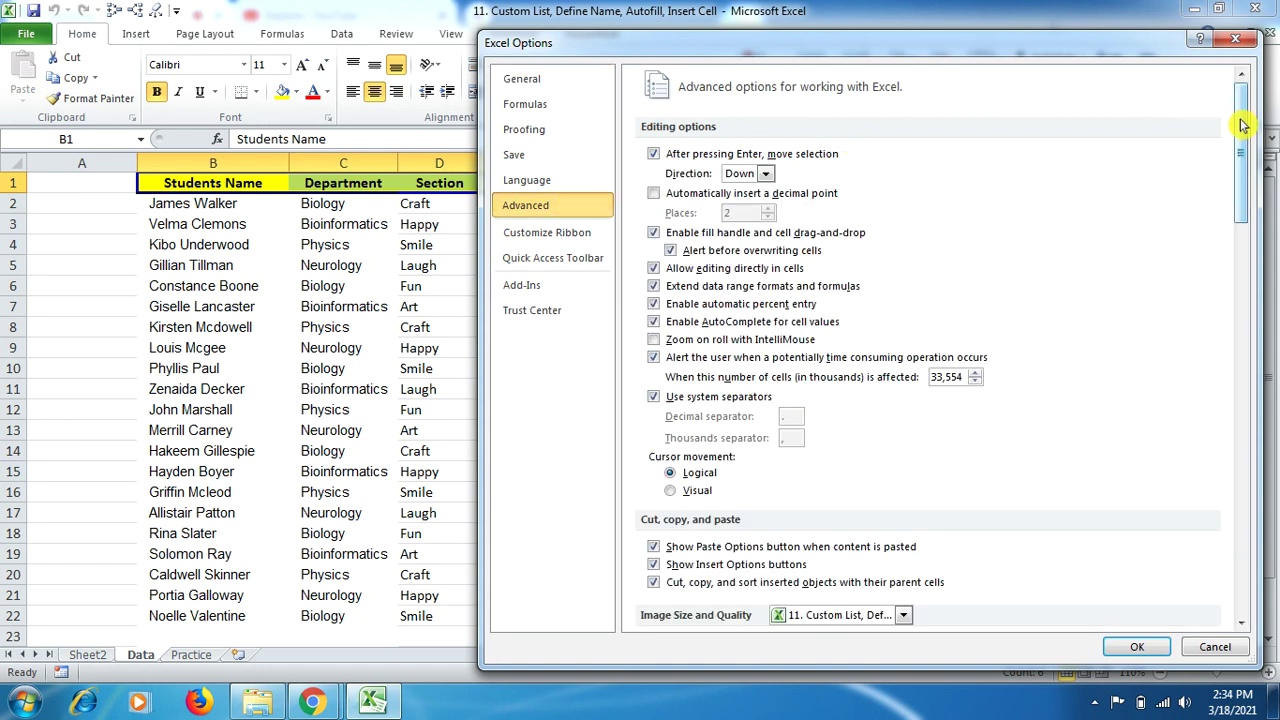
left_click_drag(1240, 135, 1259, 578)
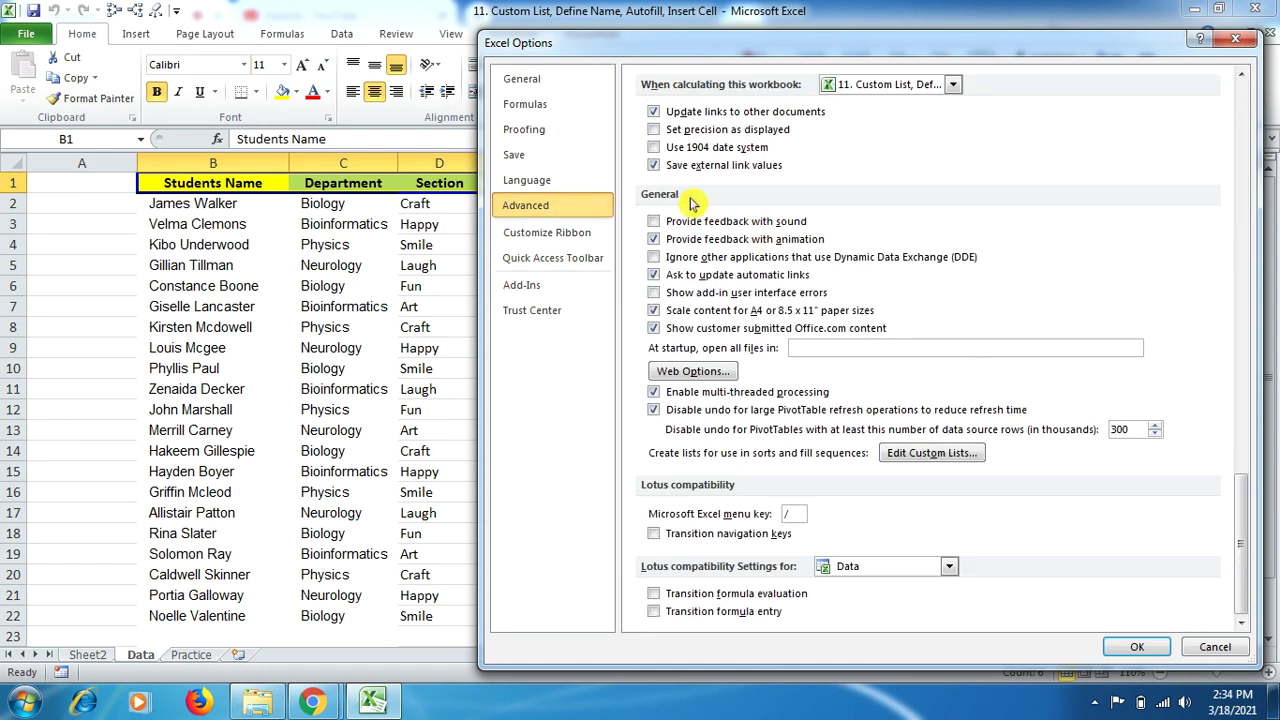
Step: Import $B$1:$G$1 (Students Name through Remarks) into Custom Lists, add it, and confirm
left_click(929, 457)
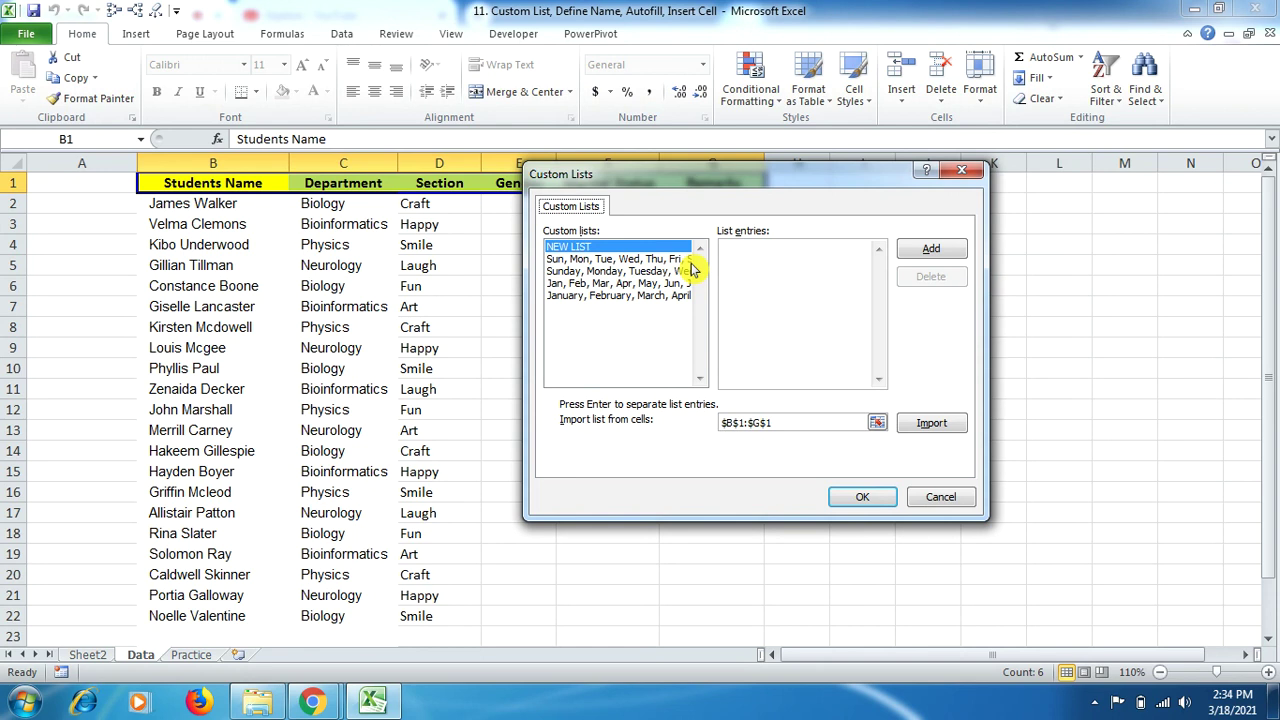
left_click(778, 423)
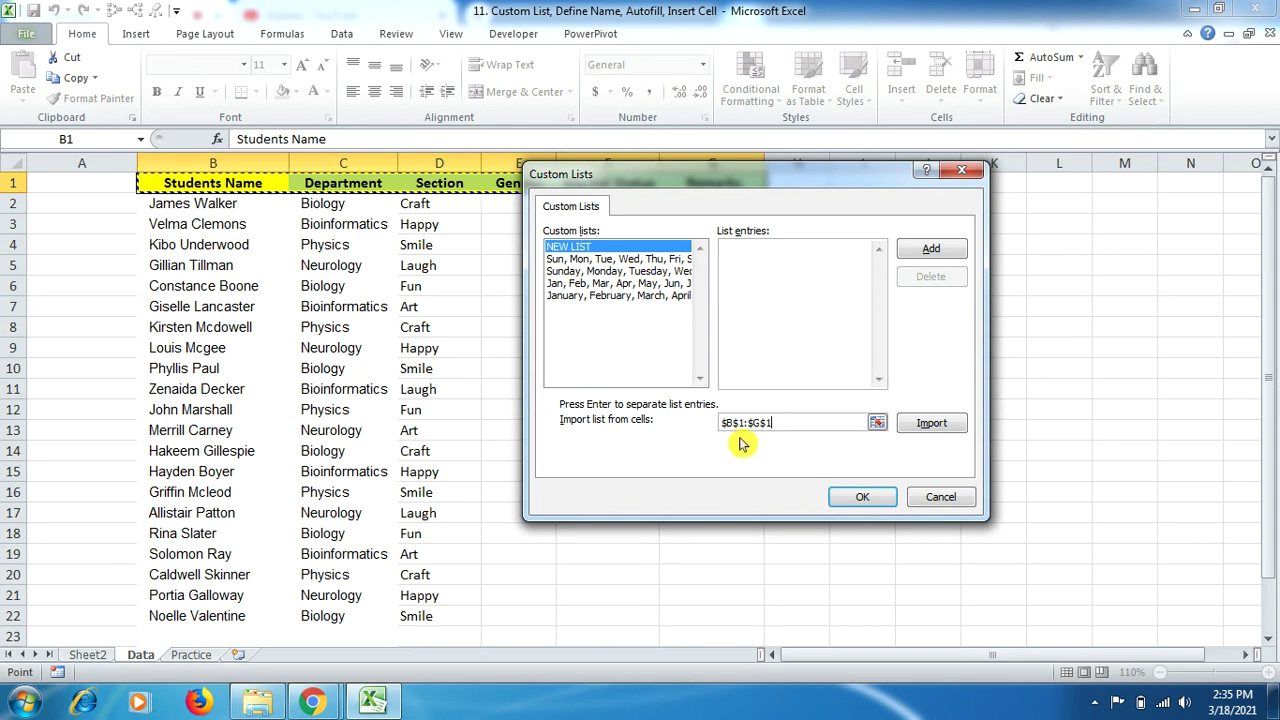
left_click(932, 425)
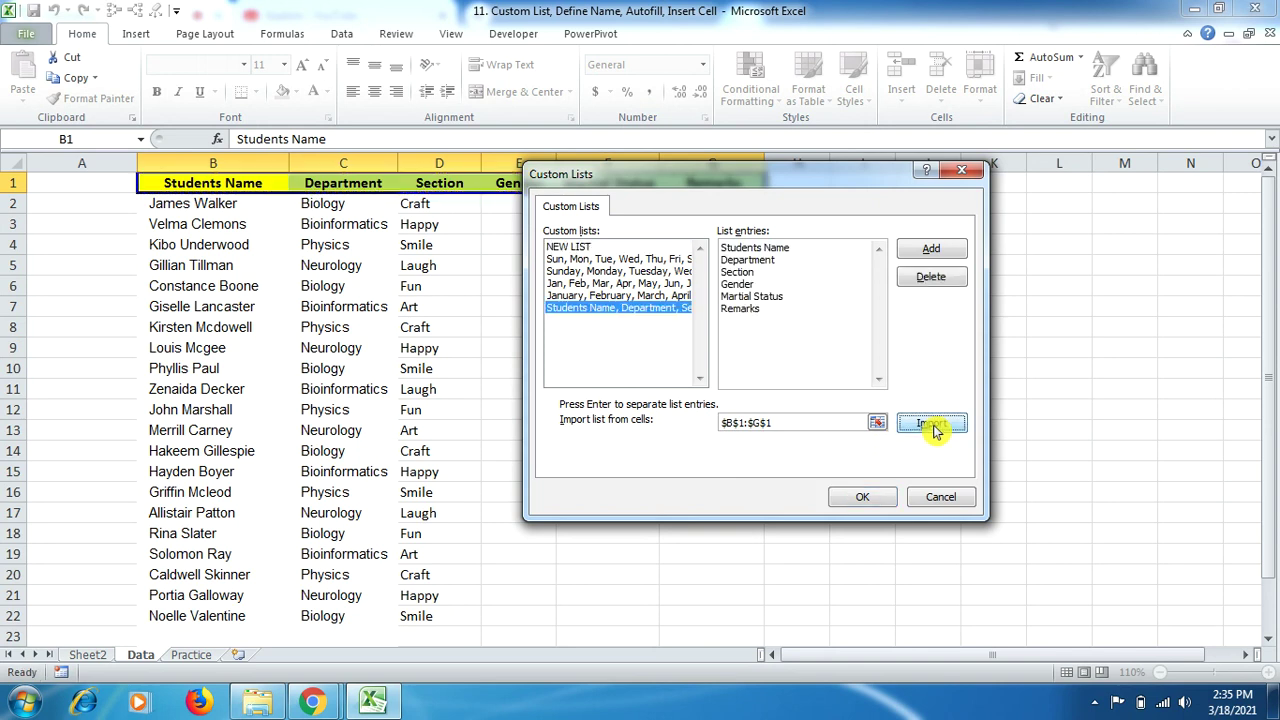
left_click(940, 253)
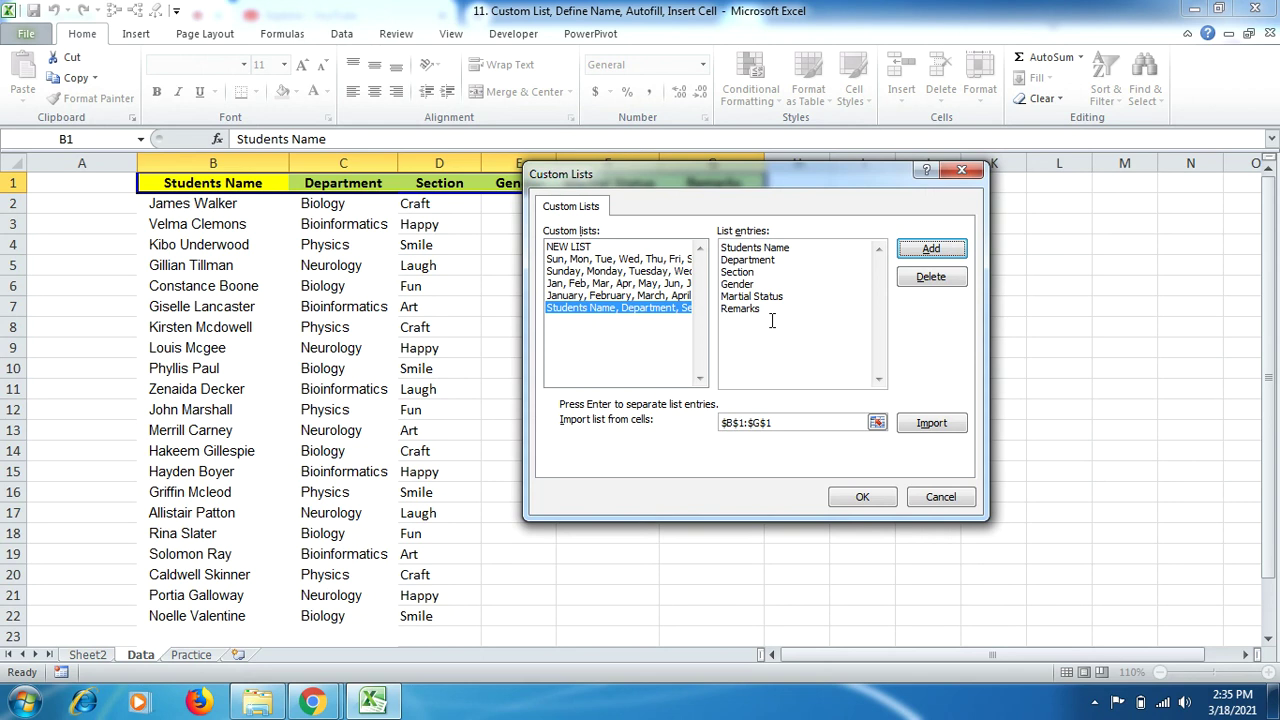
left_click(848, 502)
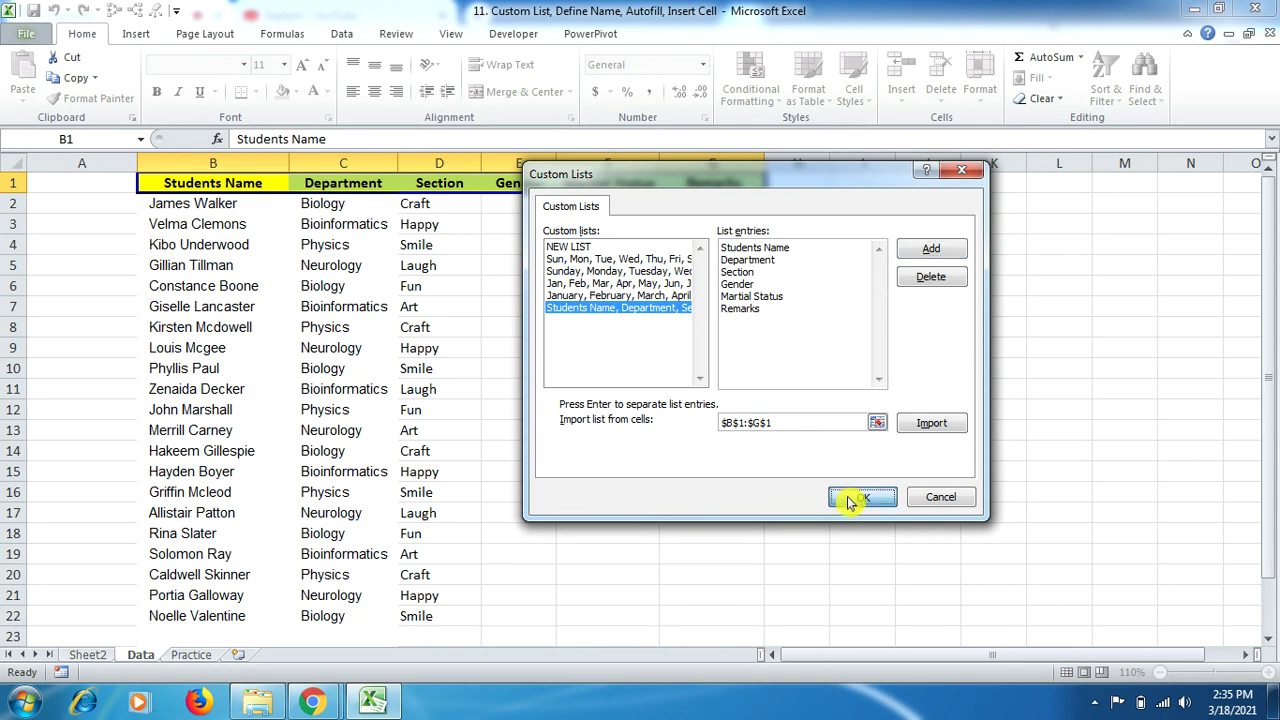
Step: Close Options, go to the Practice sheet and enter 'Students Name' in C2
left_click(1140, 648)
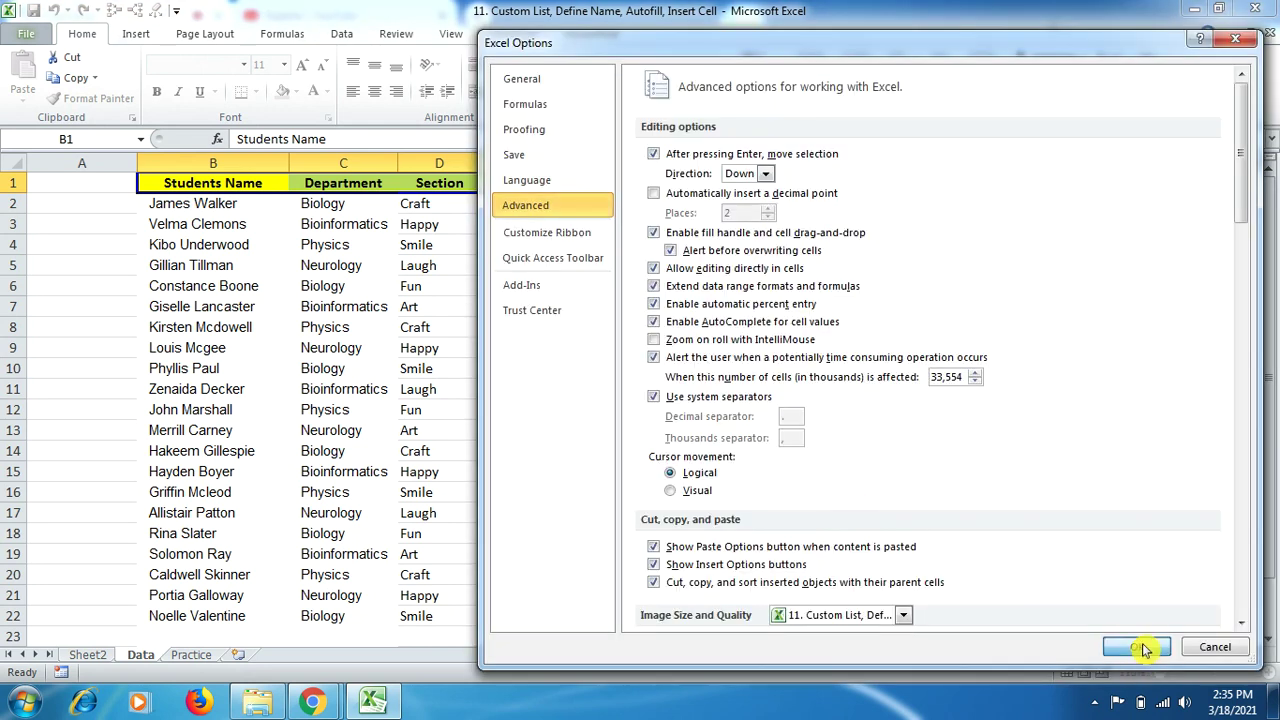
left_click(200, 656)
left_click(186, 200)
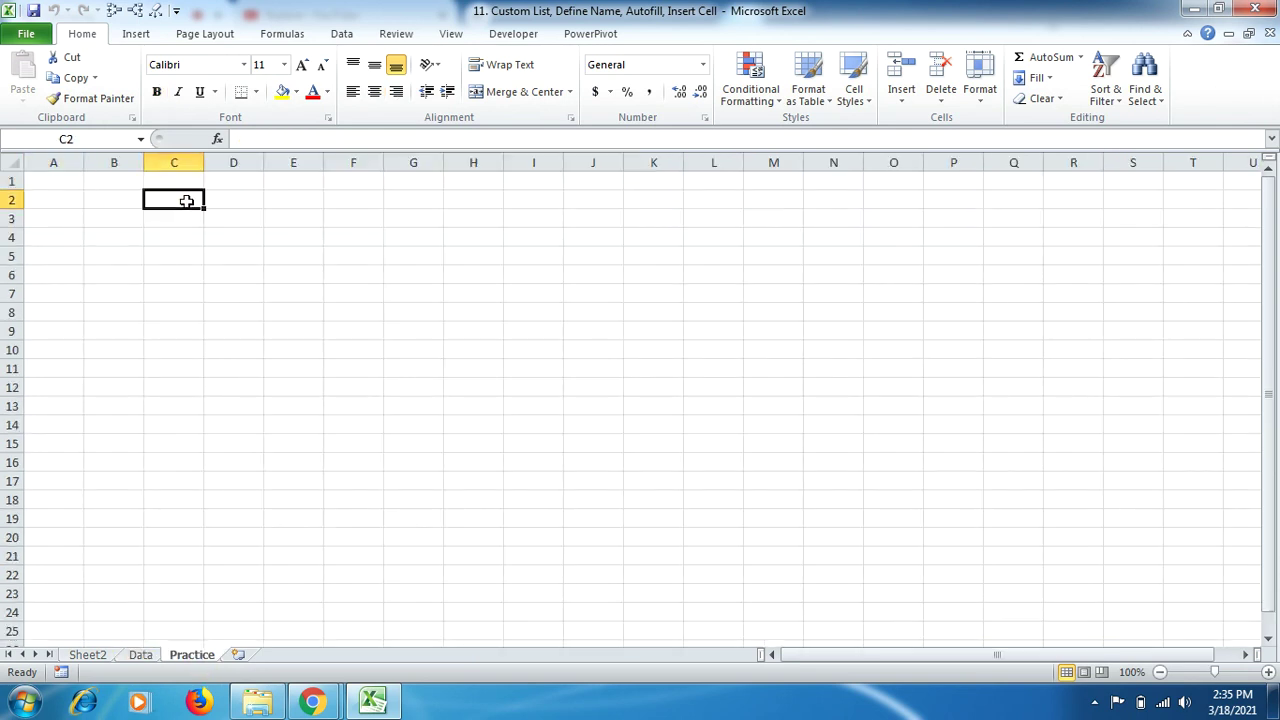
type("S")
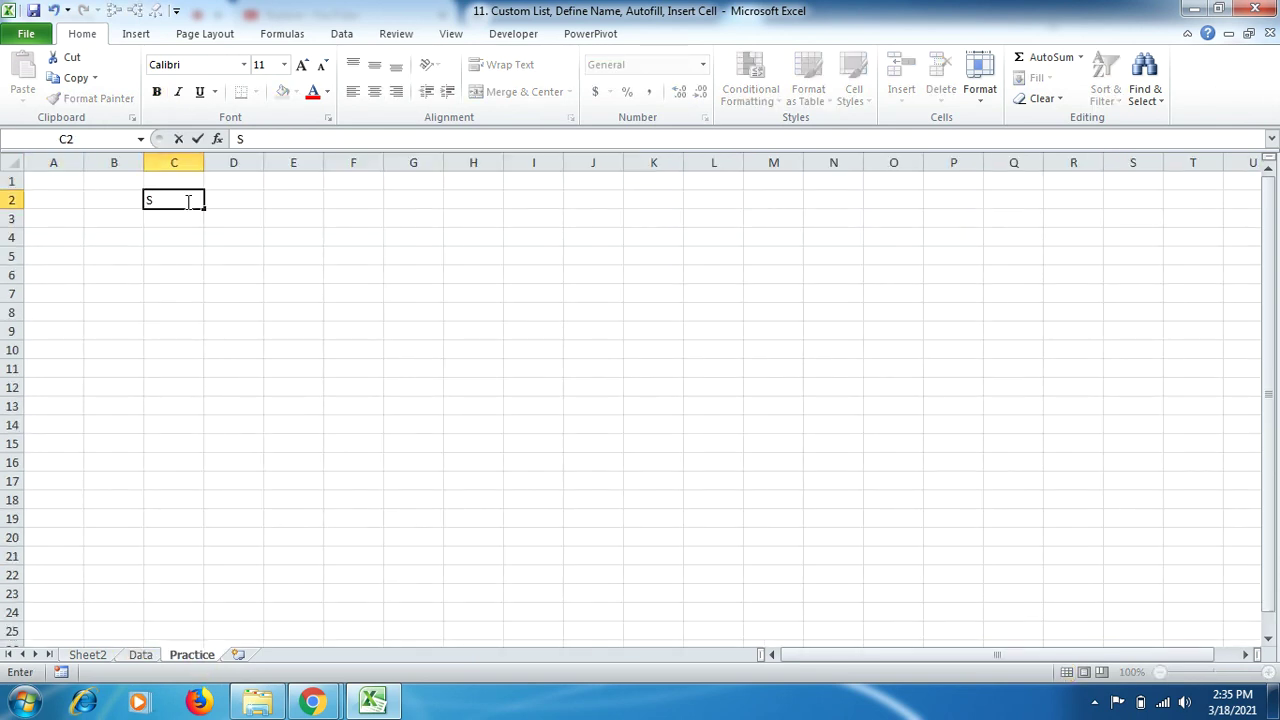
type("tudents Name")
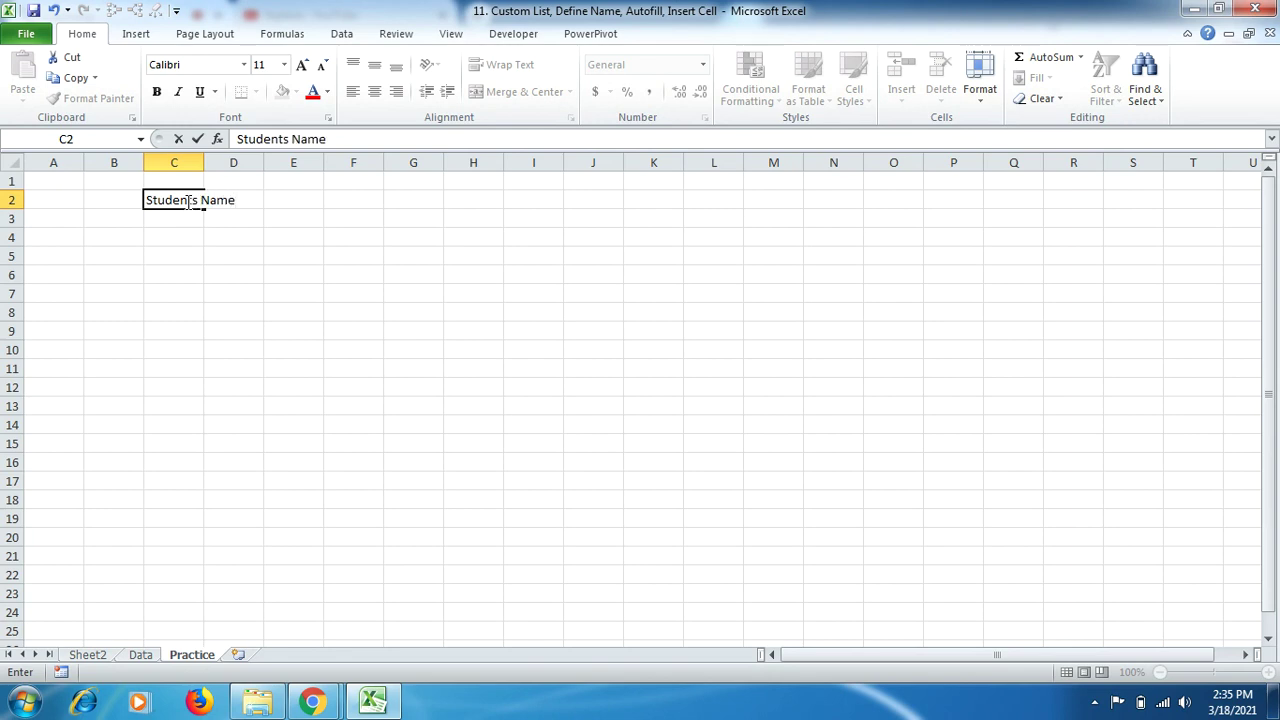
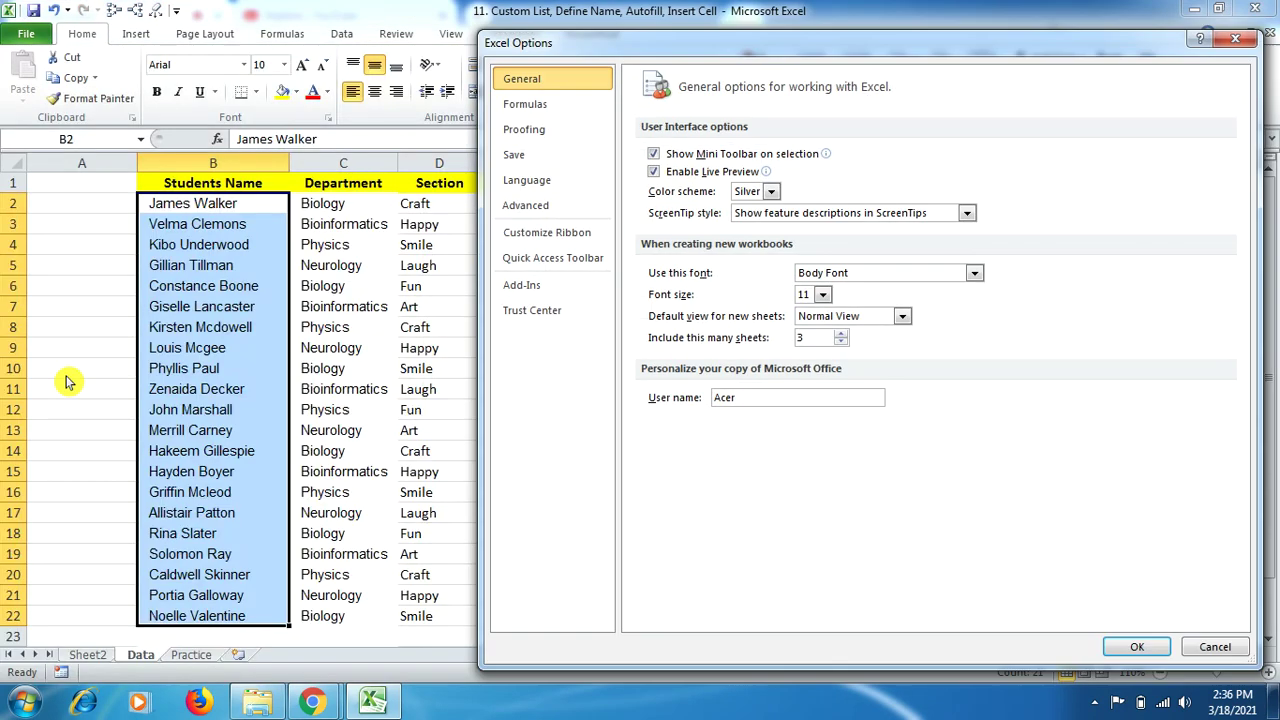
Step: Import the student names from $B$2:$B$22 as a new custom list, accepting the length truncation
left_click(535, 205)
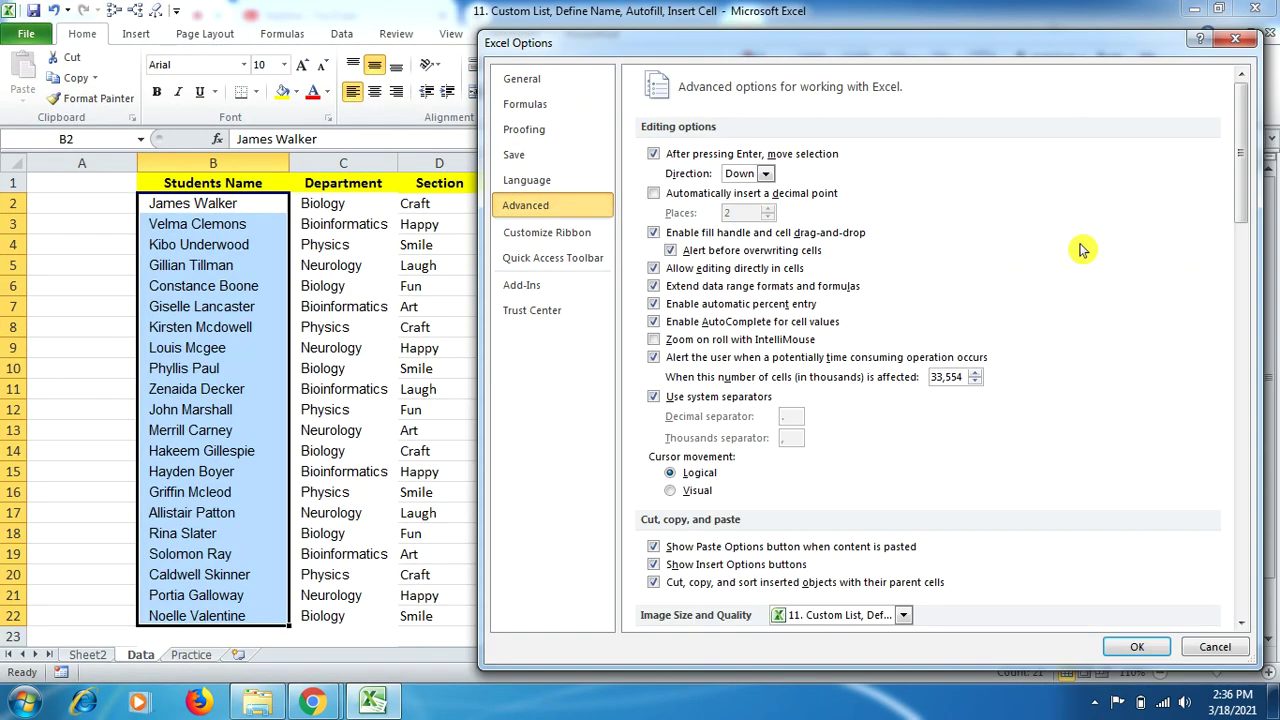
left_click_drag(1238, 197, 1222, 650)
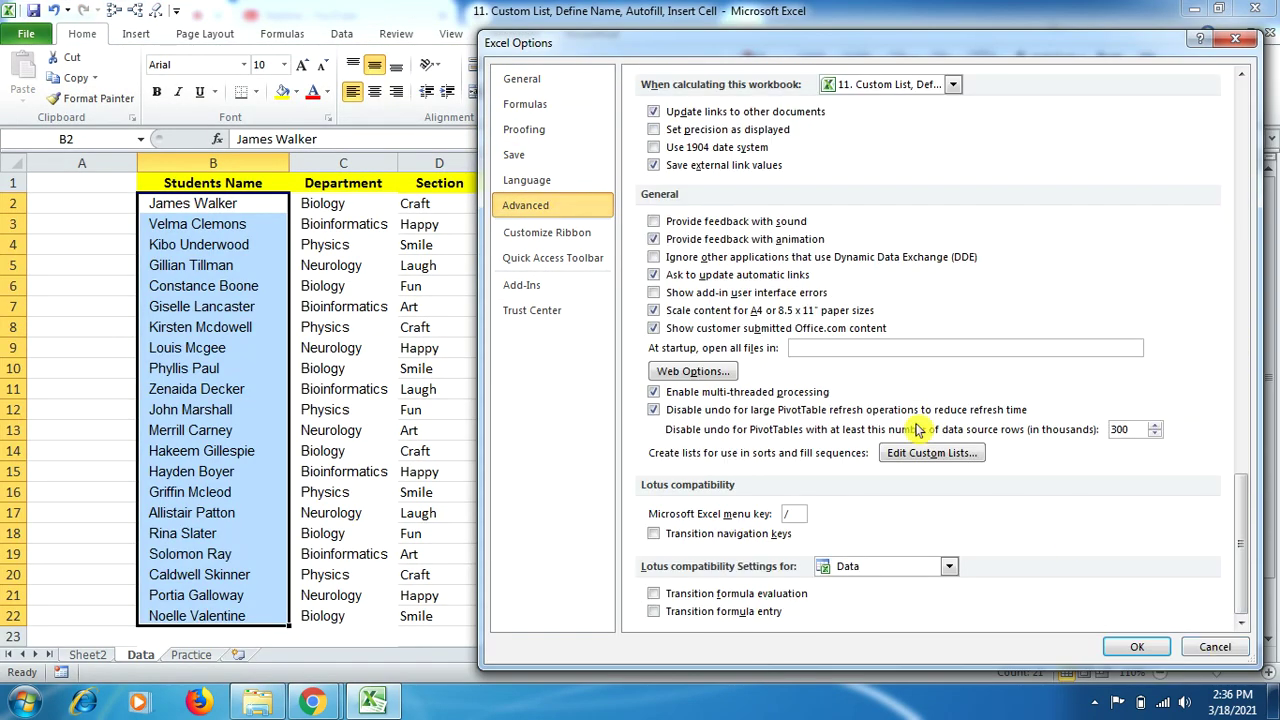
left_click(915, 455)
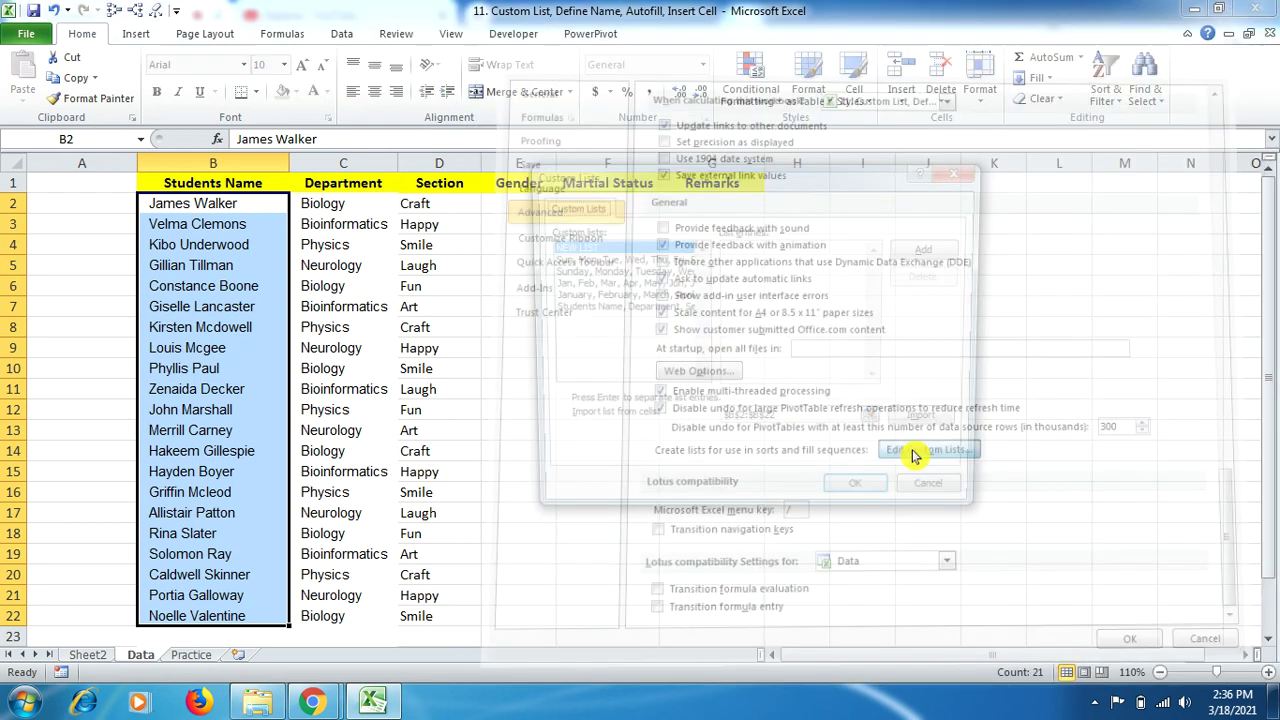
left_click(822, 424)
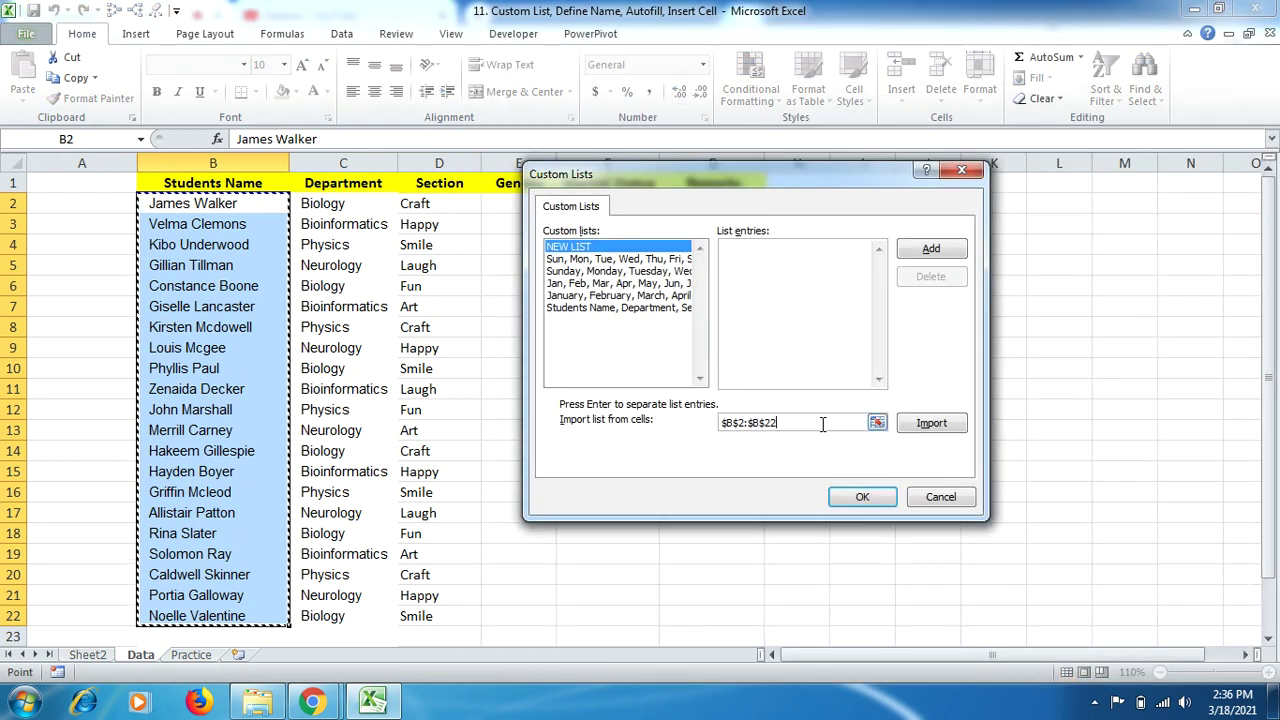
left_click(932, 425)
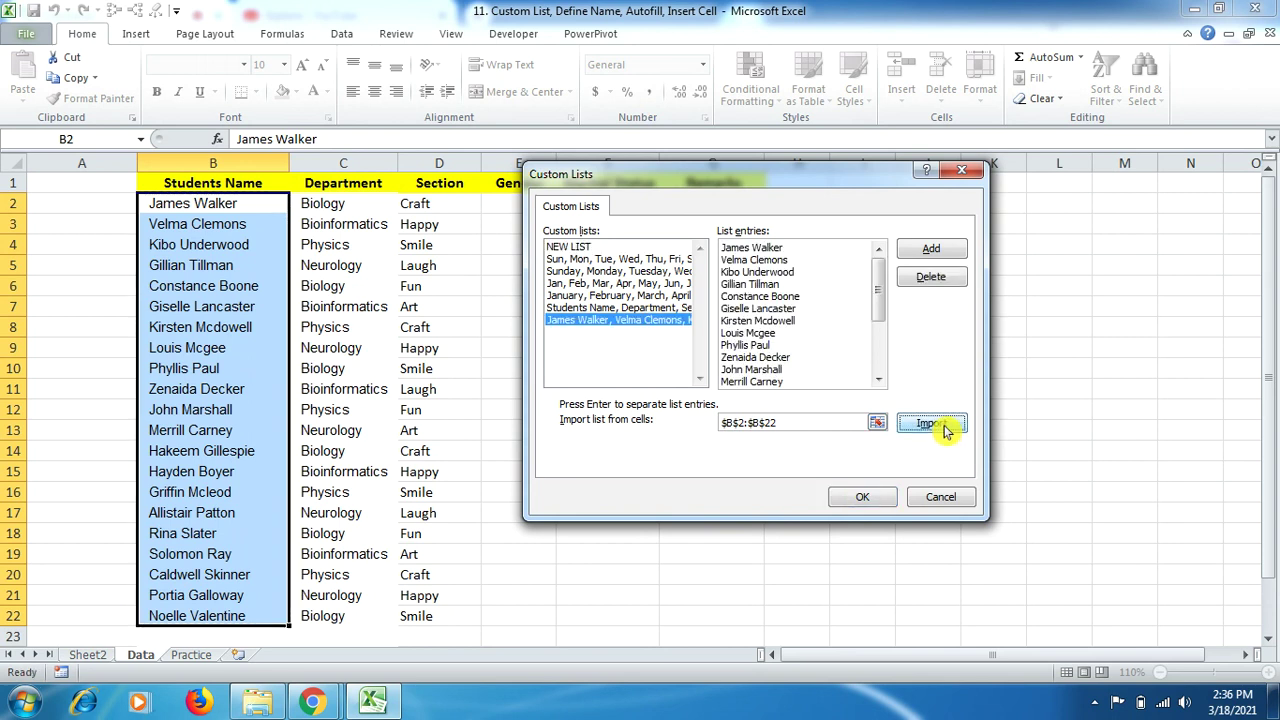
left_click(927, 252)
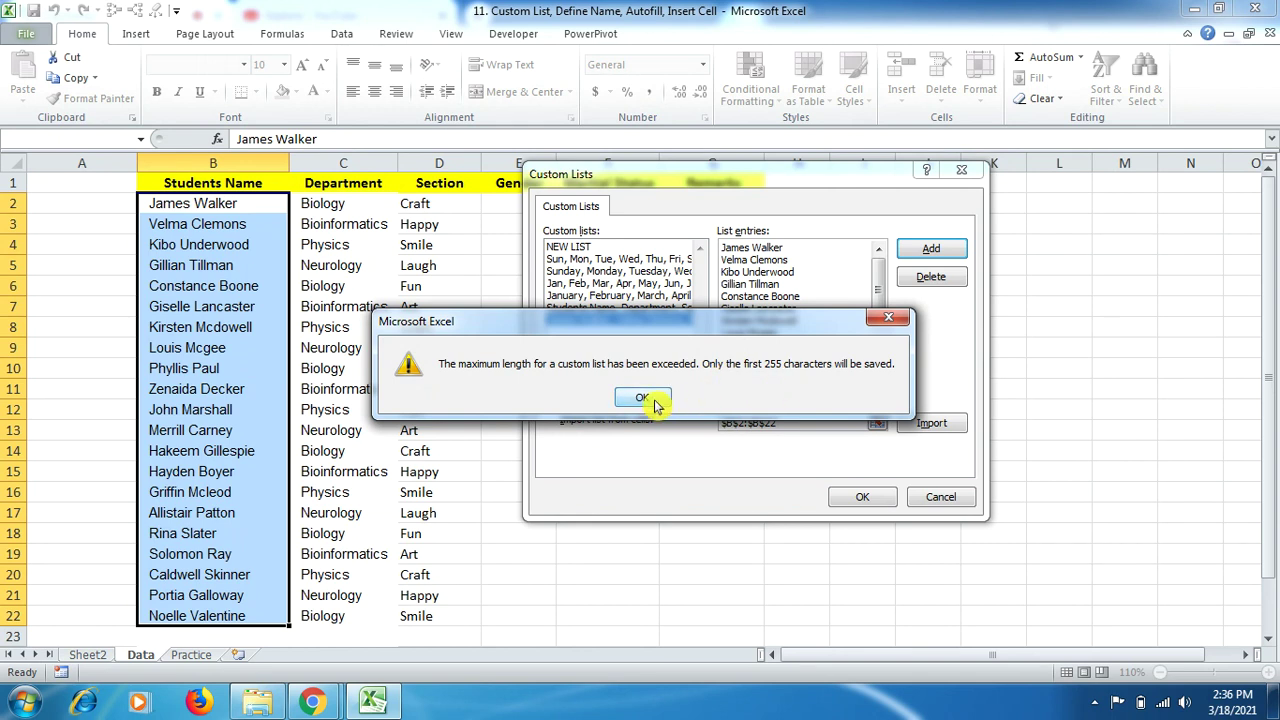
left_click(648, 398)
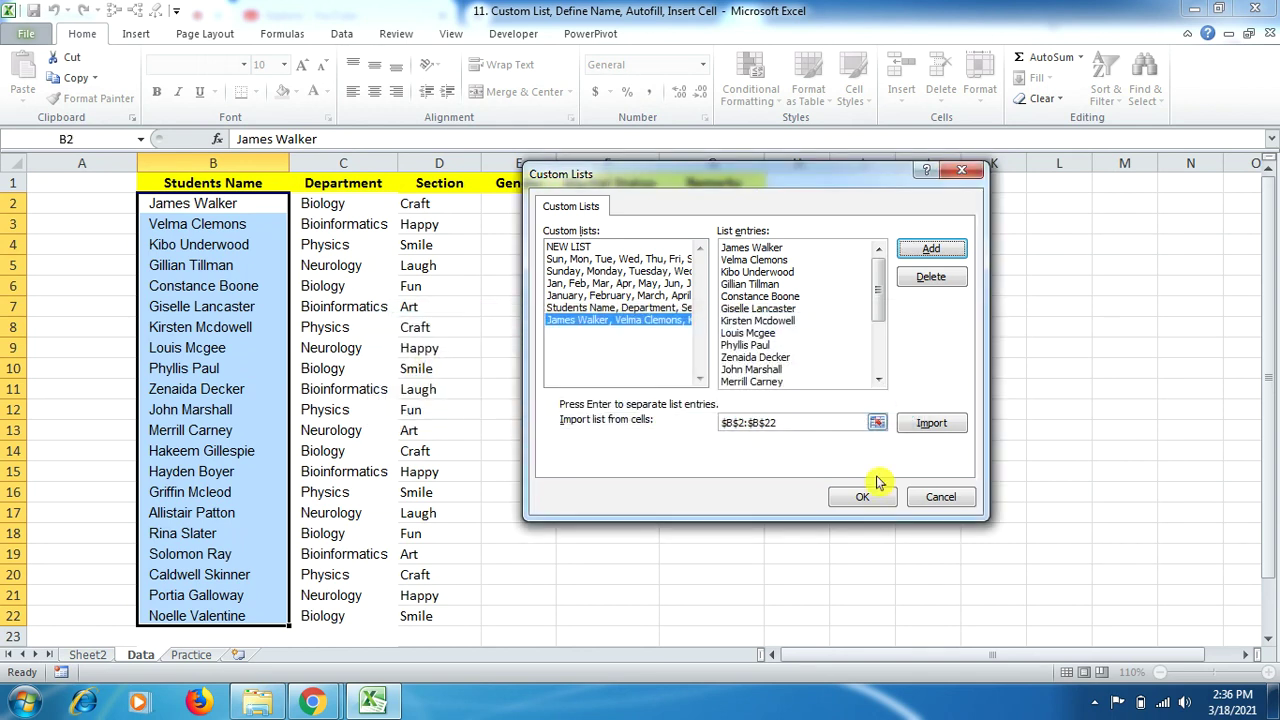
left_click(864, 497)
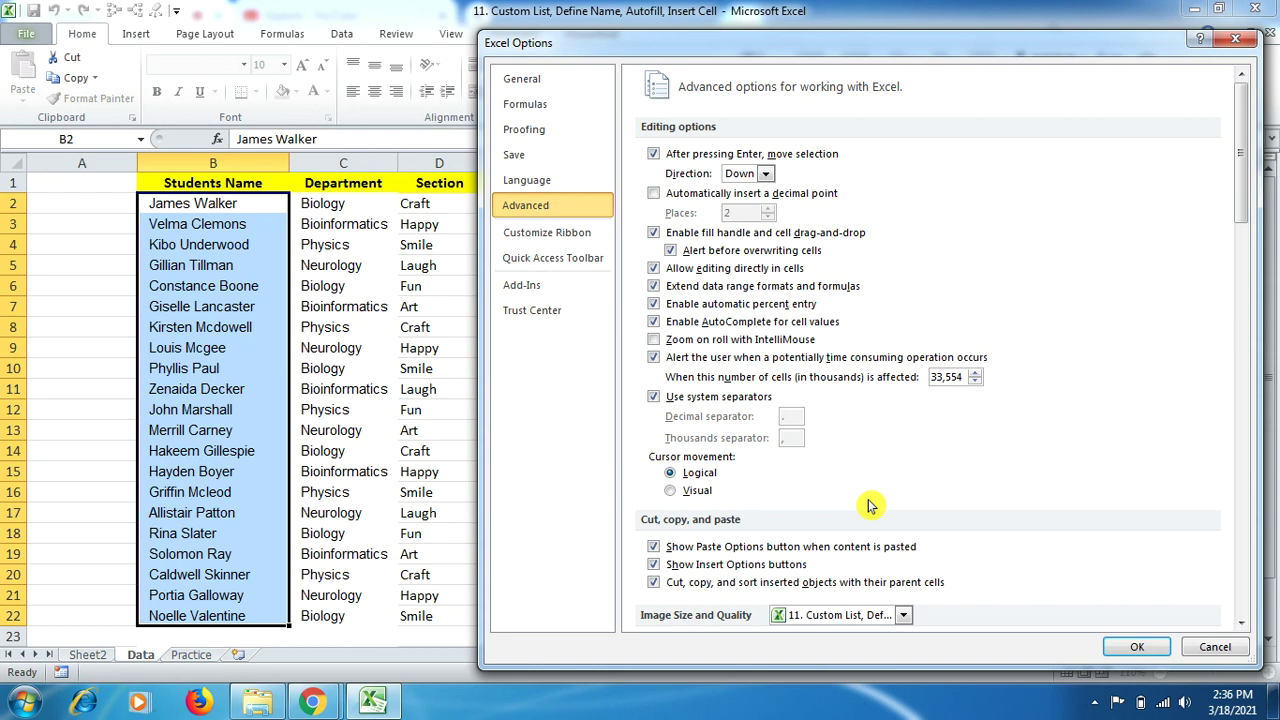
left_click(1137, 647)
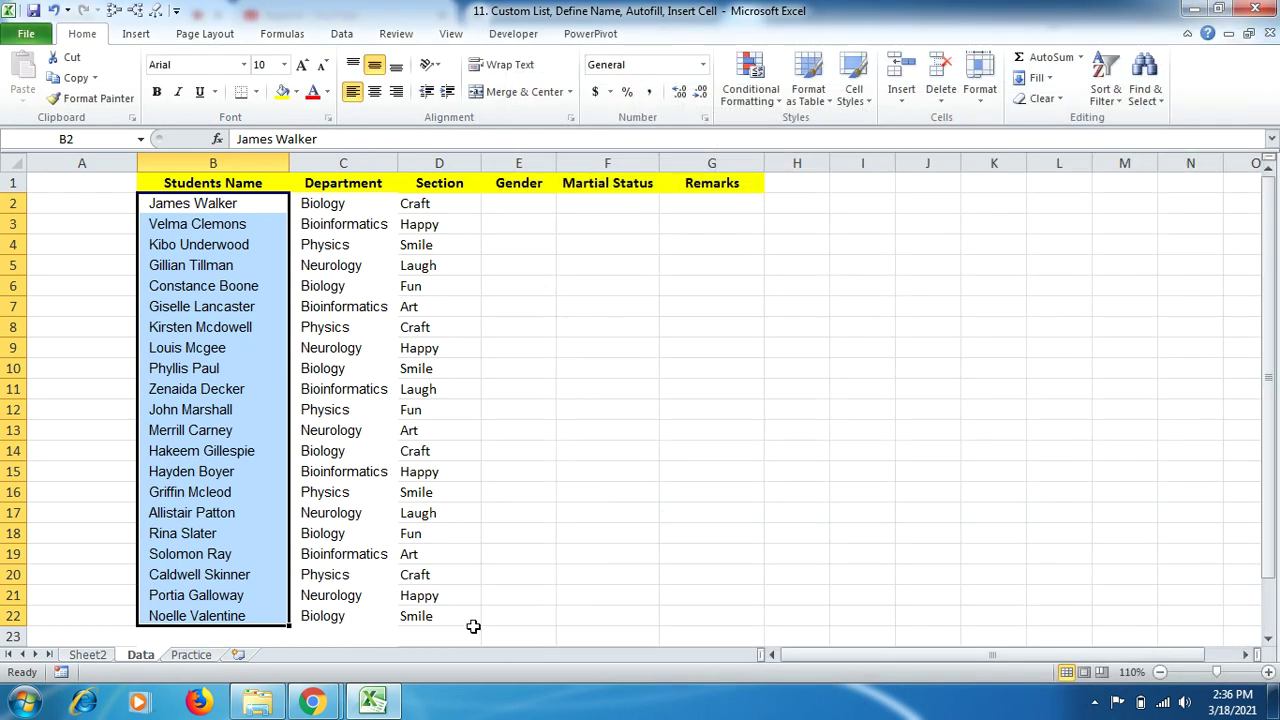
Step: On the Practice sheet, enter James Walker in C3 and autofill the names down to row 25
left_click(200, 656)
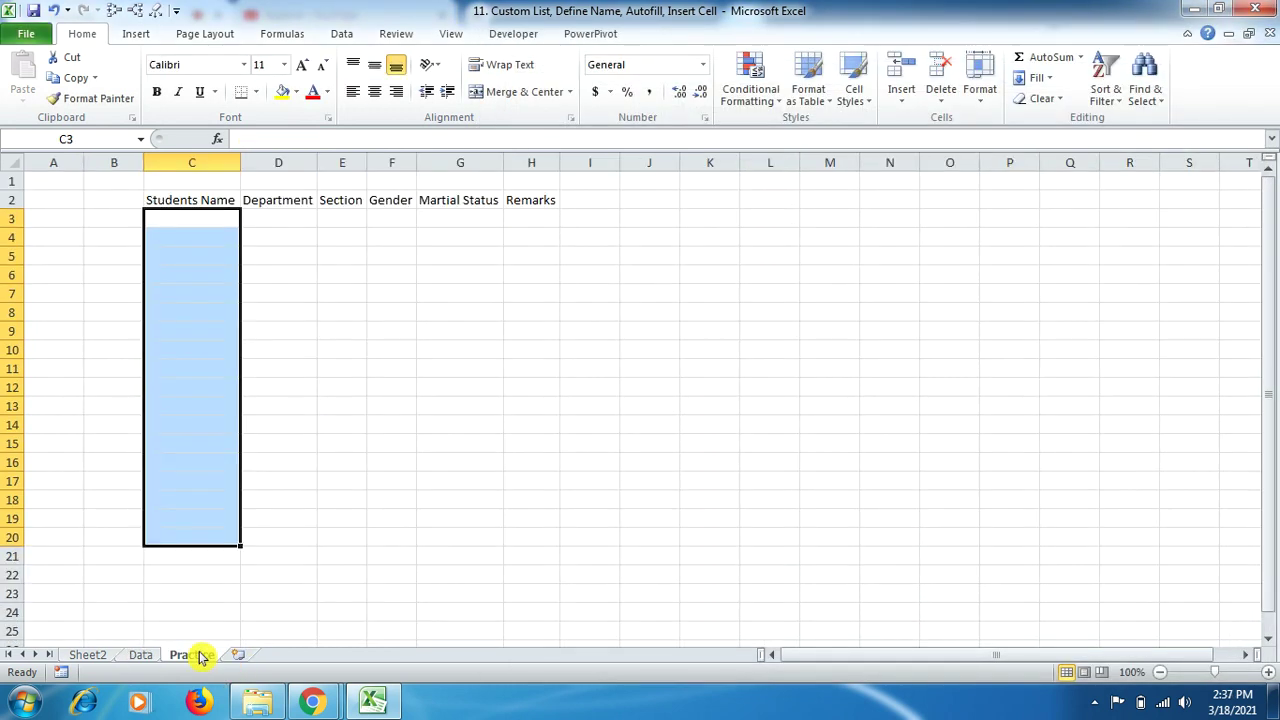
left_click(182, 217)
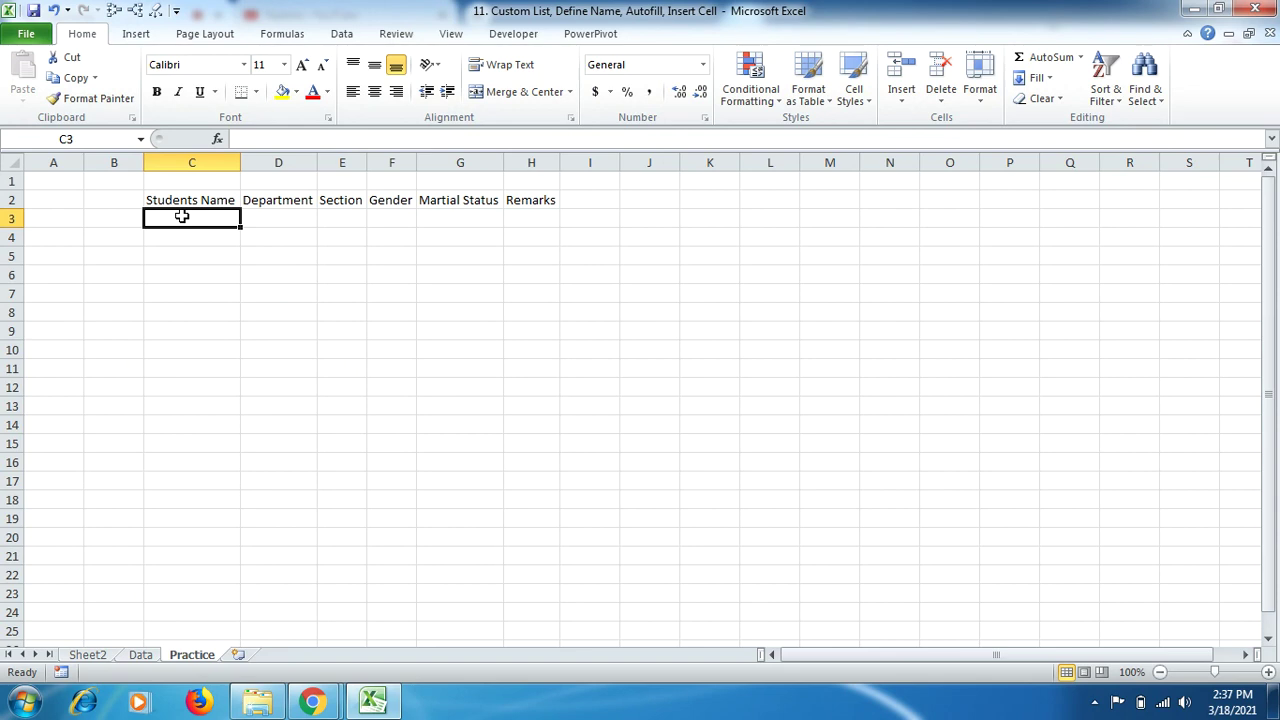
type("James")
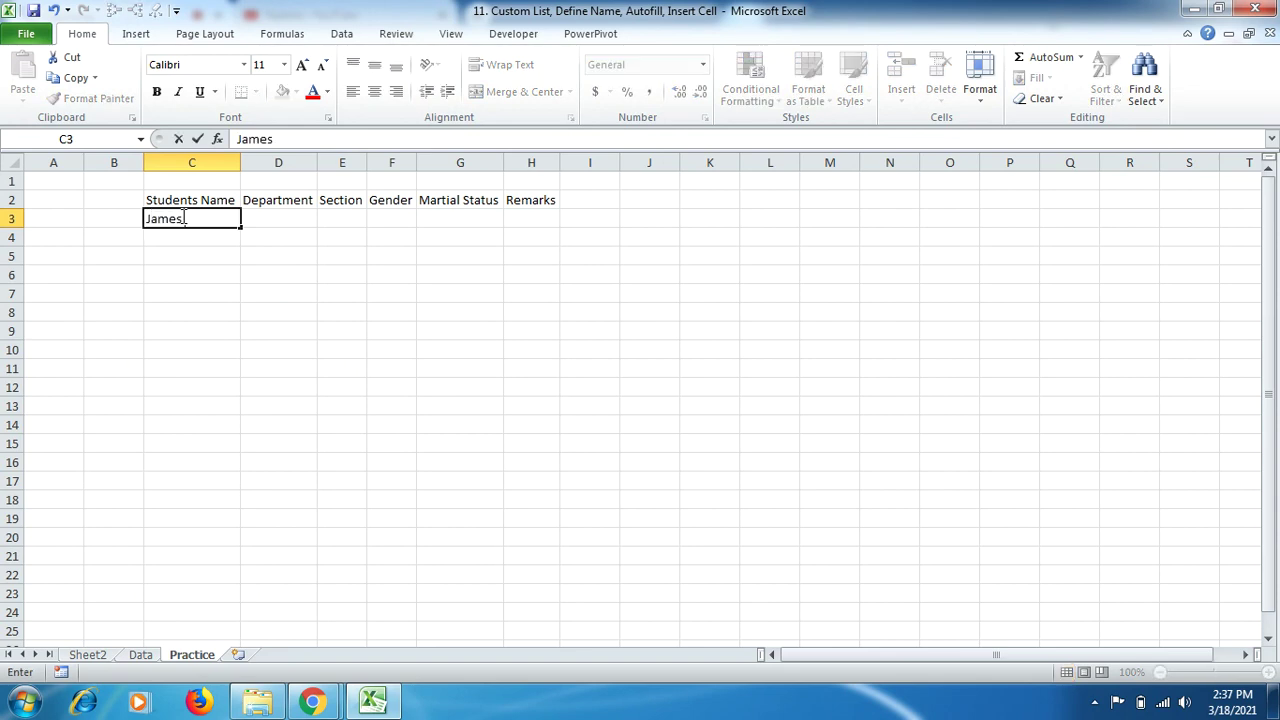
type(" Walker")
left_click_drag(240, 228, 229, 635)
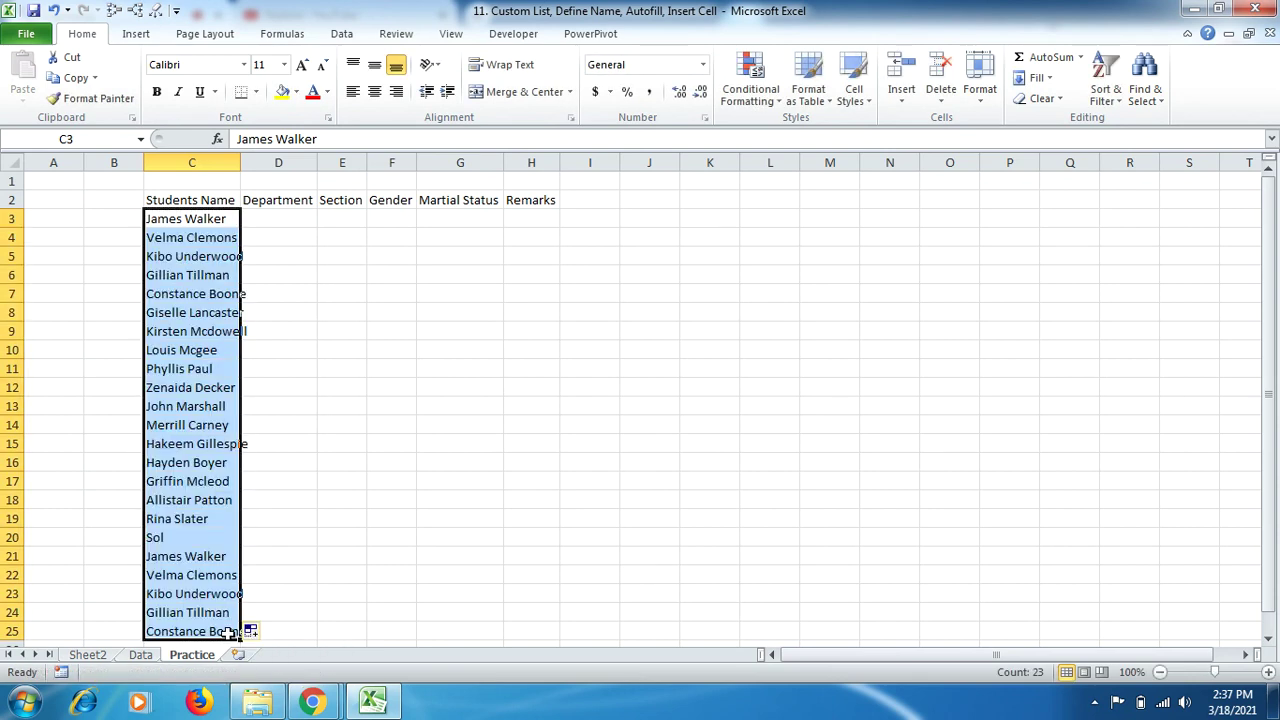
Step: Widen column C to fit the names, then glance at Sheet2 and return to Practice
left_click_drag(242, 162, 257, 162)
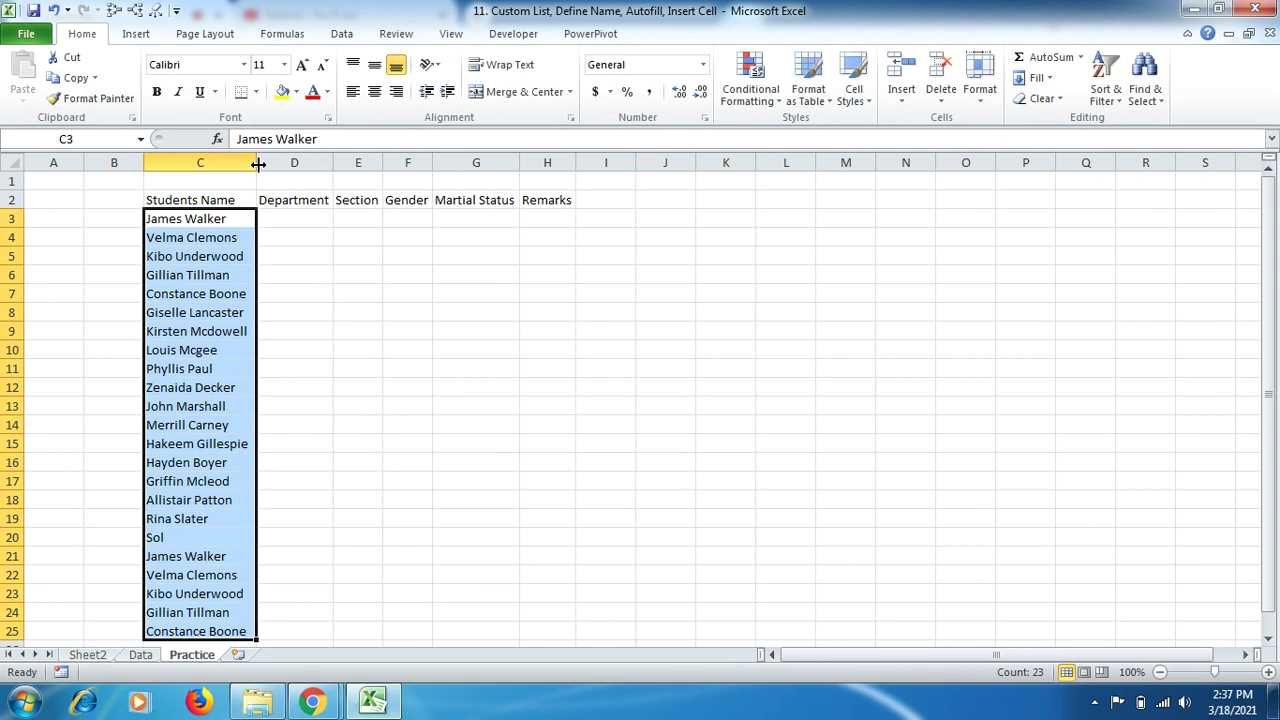
left_click(294, 217)
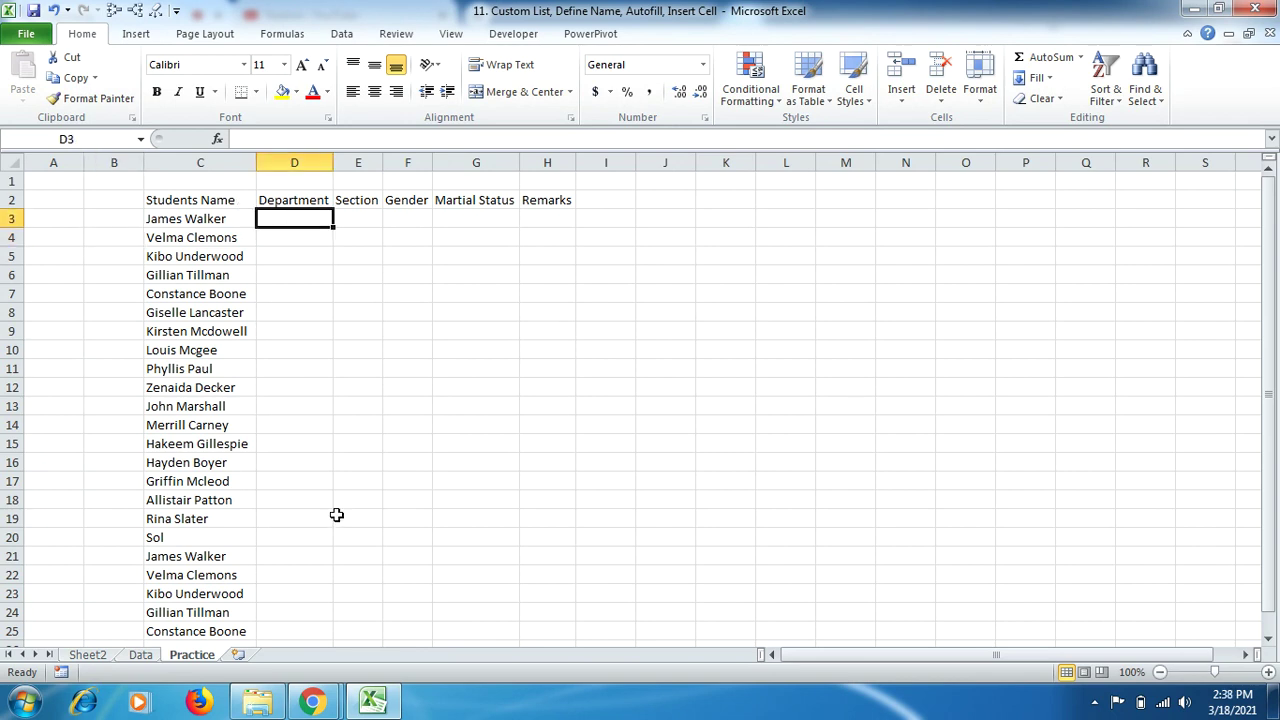
left_click(99, 656)
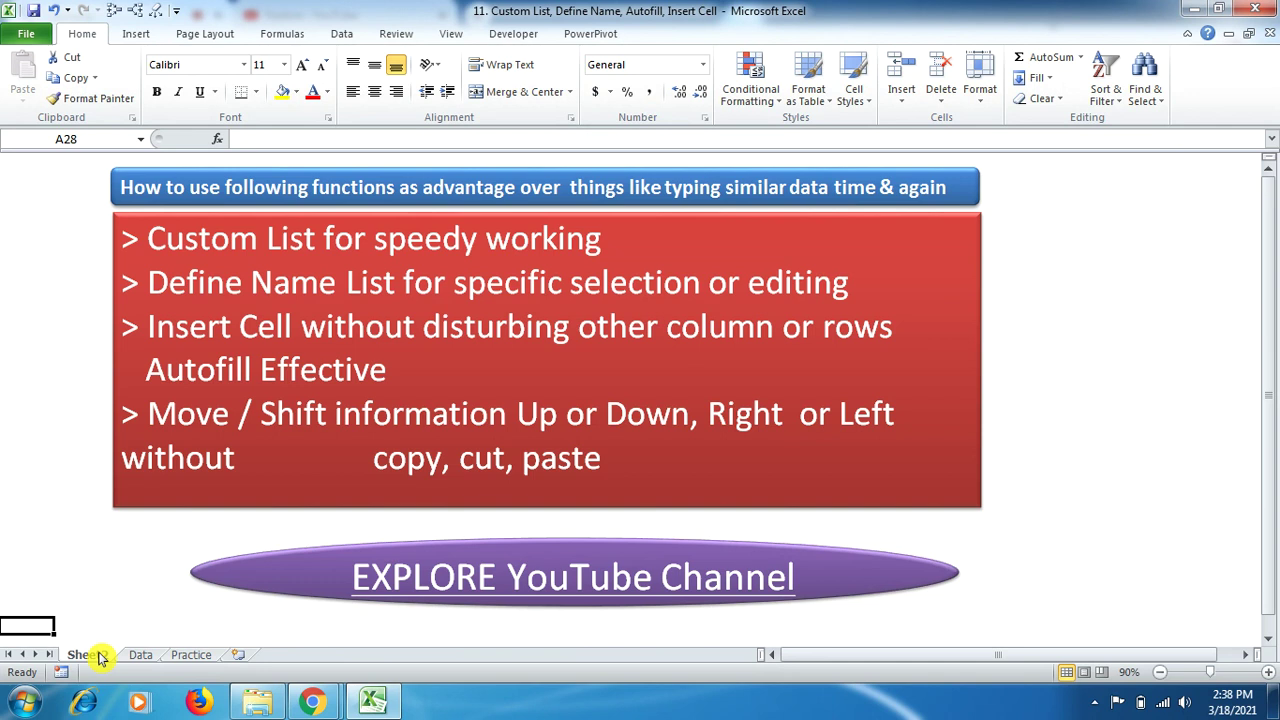
left_click(190, 656)
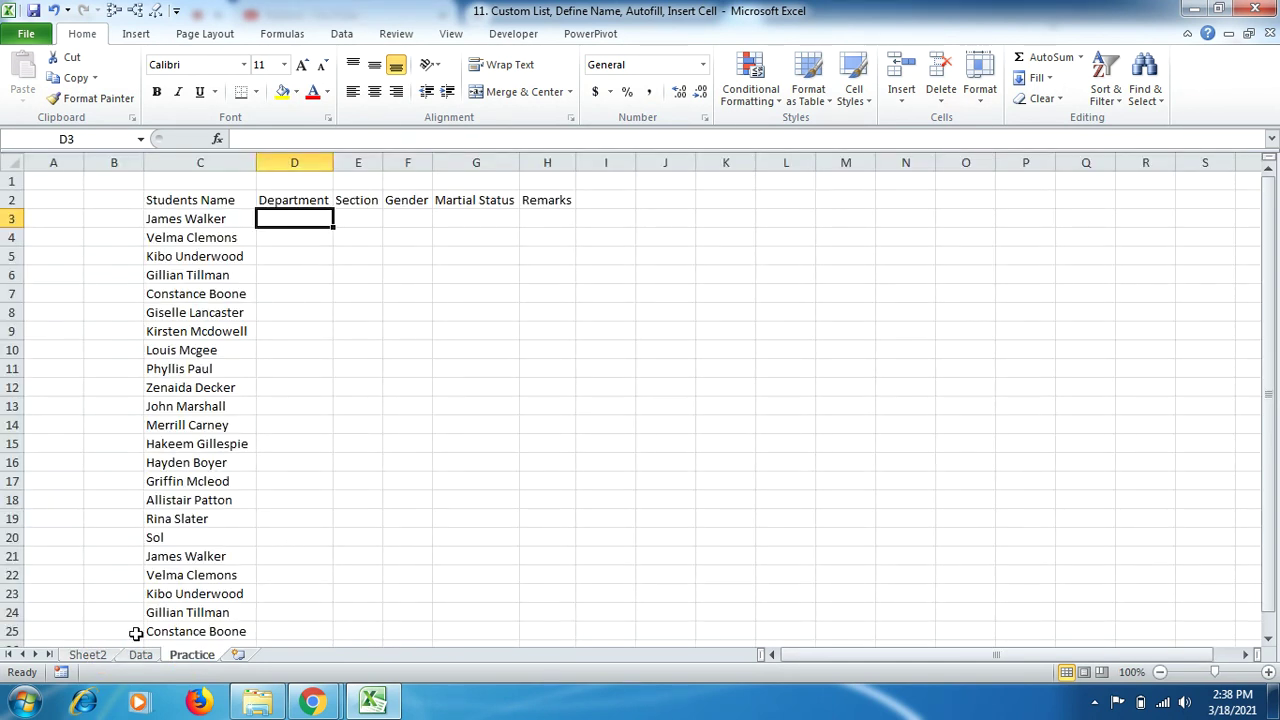
Step: Copy the Data sheet's departments C2:C22 and paste them at J2
left_click(140, 655)
left_click(363, 265)
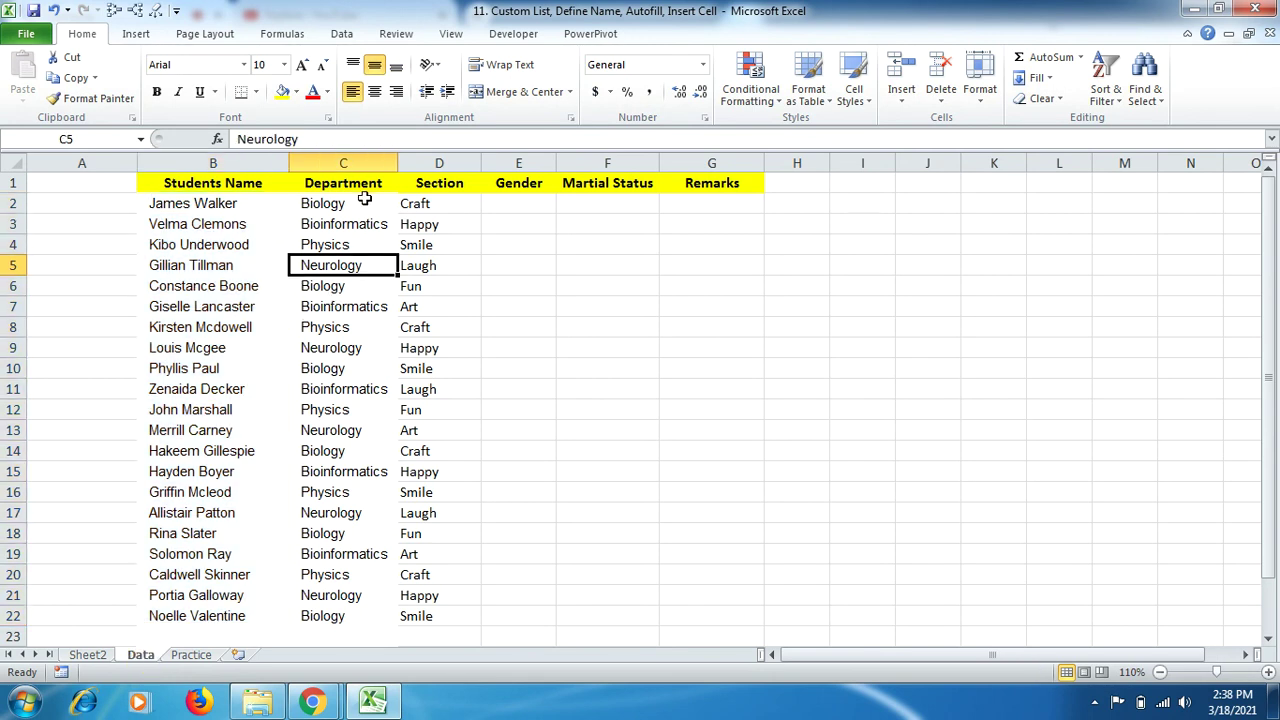
left_click_drag(365, 202, 335, 618)
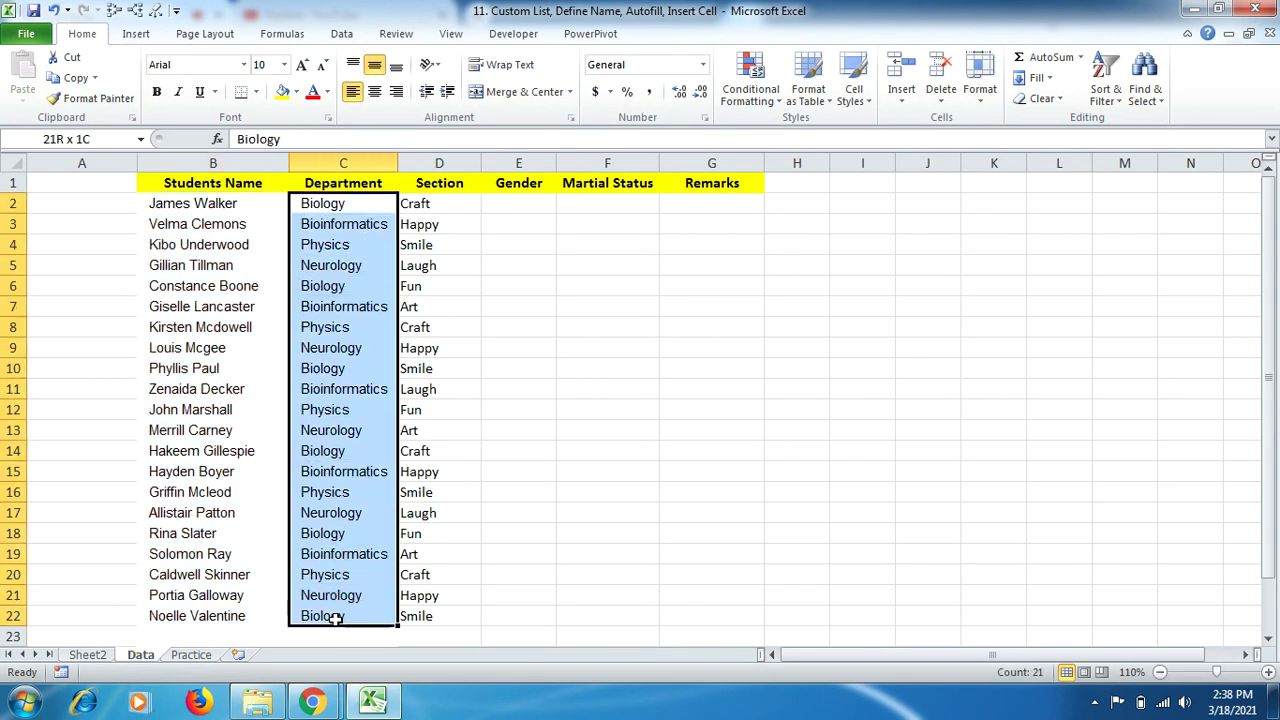
left_click(70, 77)
left_click(927, 204)
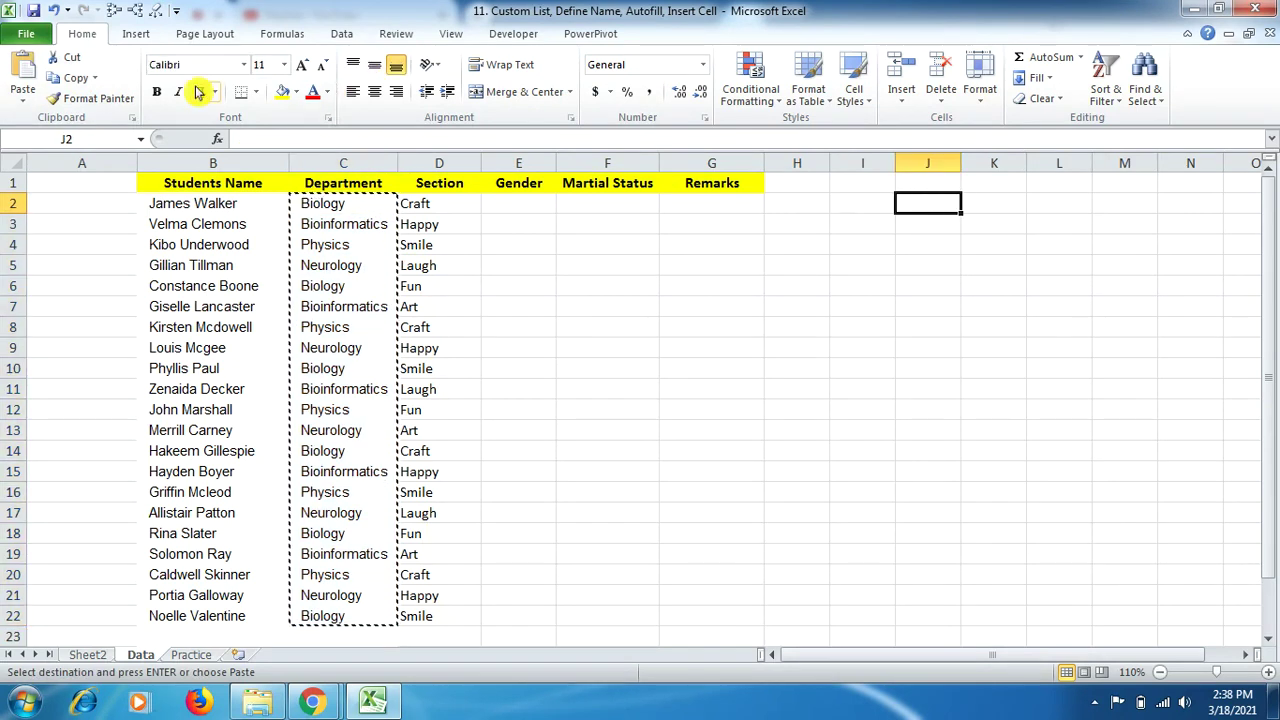
left_click(34, 78)
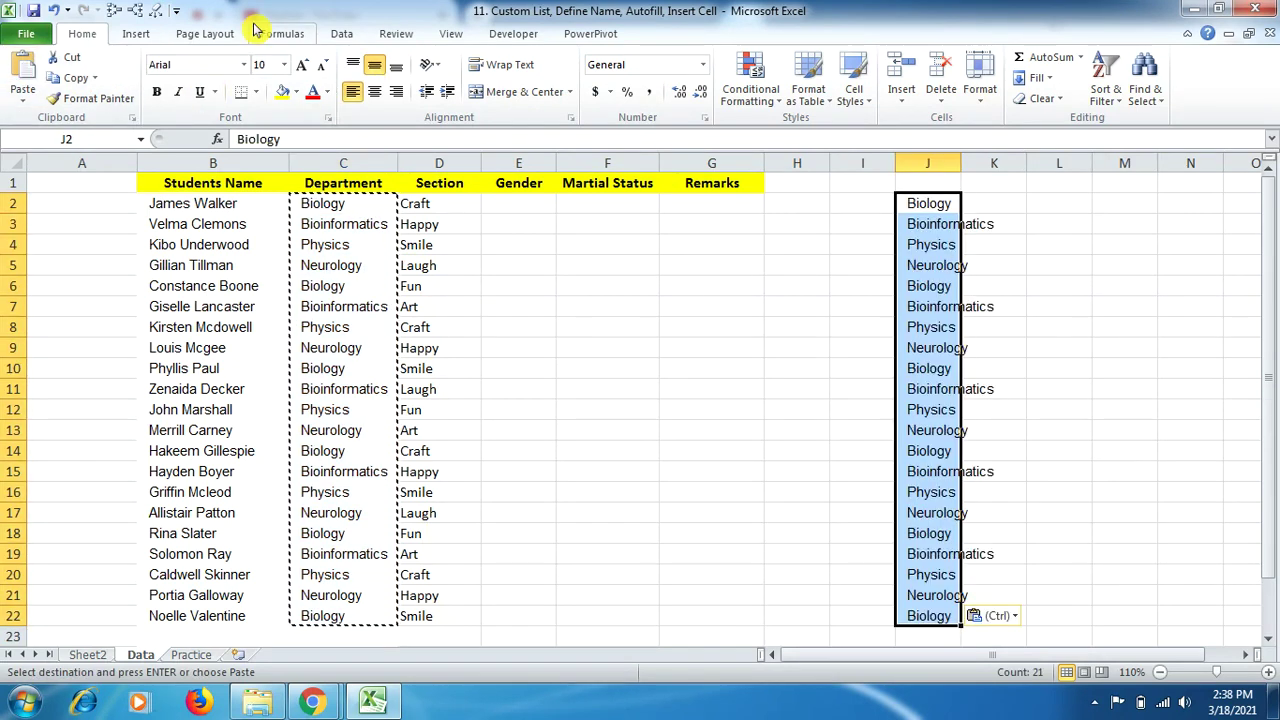
Step: Remove duplicates from the pasted column, leaving four departments, and select J2:J5
left_click(342, 34)
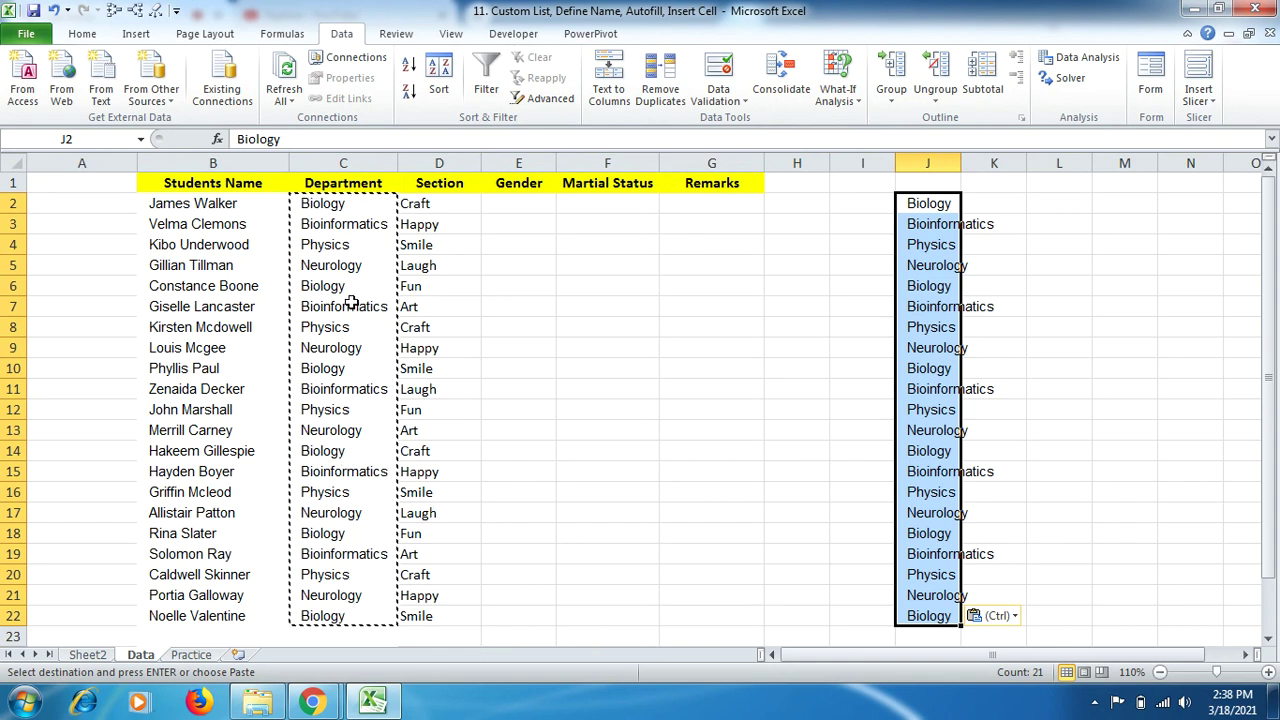
left_click(667, 92)
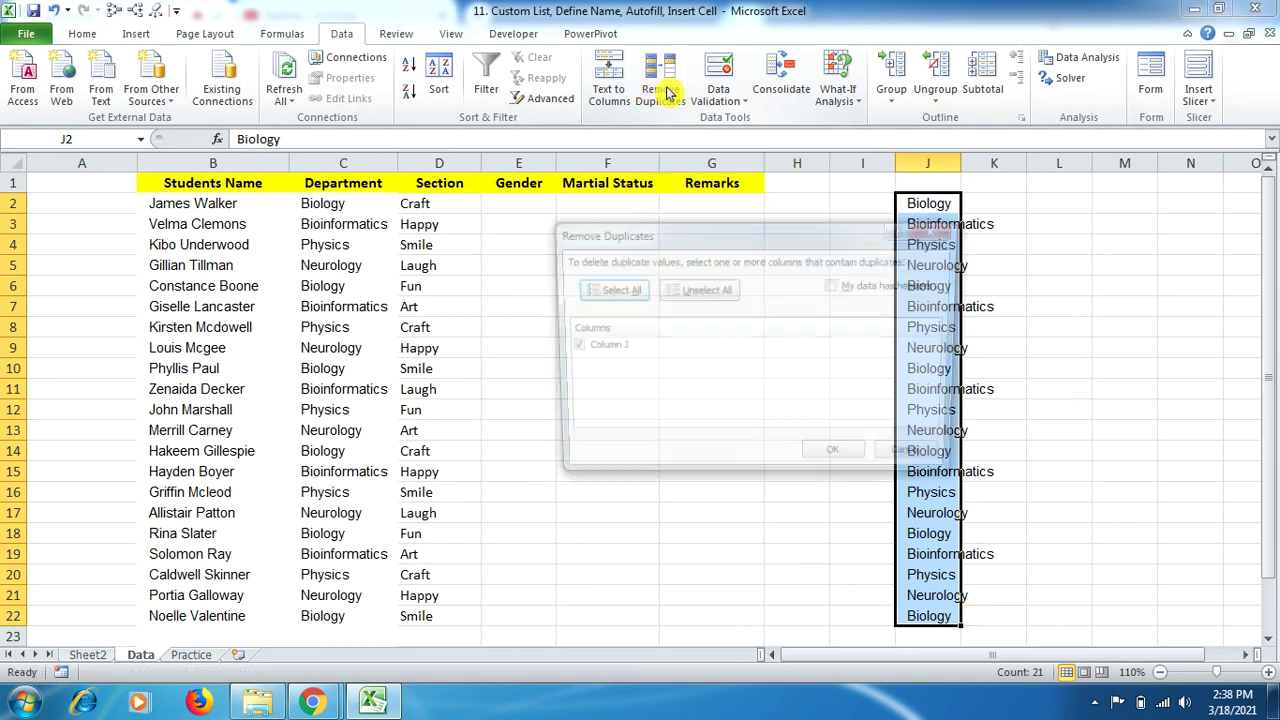
left_click(830, 458)
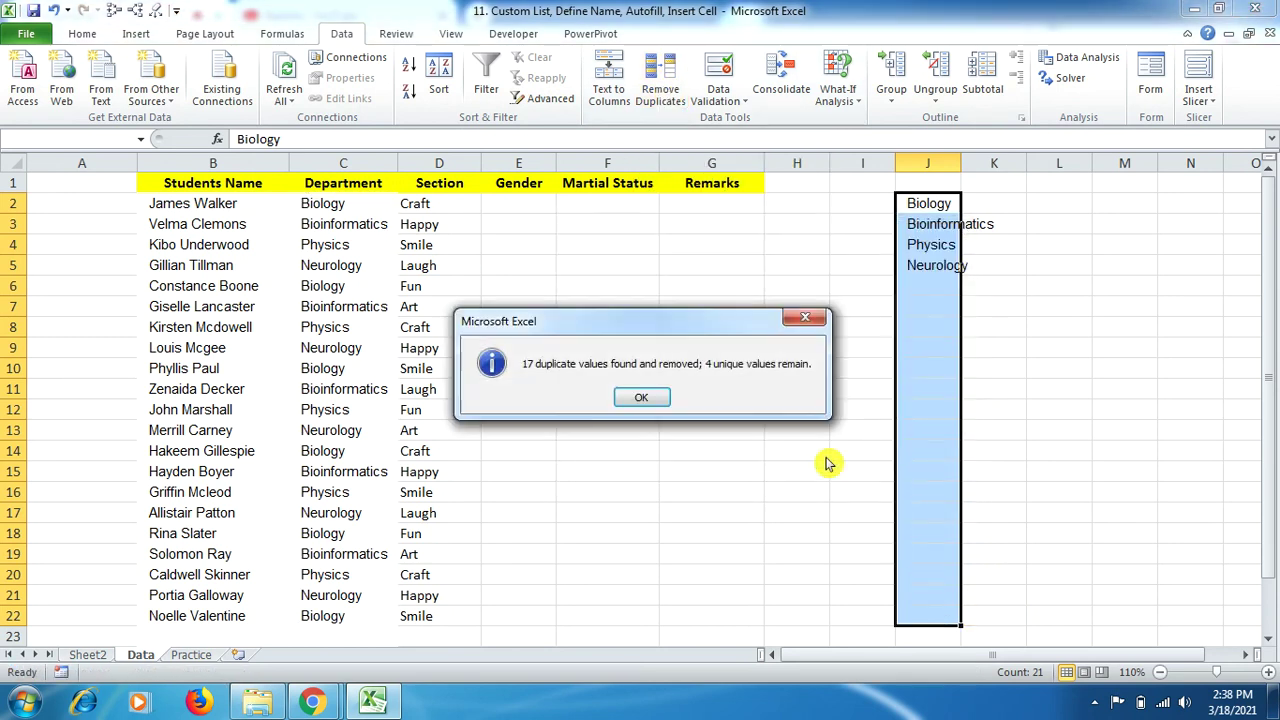
left_click(657, 402)
left_click(931, 305)
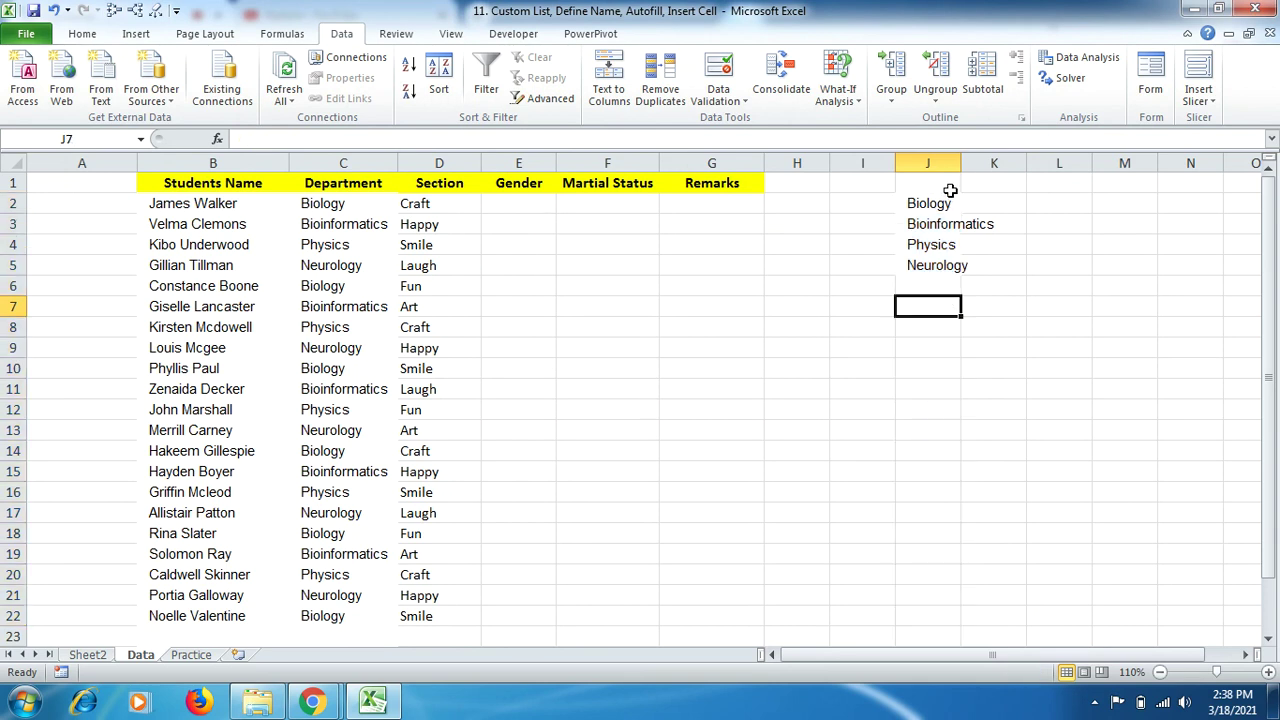
left_click_drag(938, 198, 931, 266)
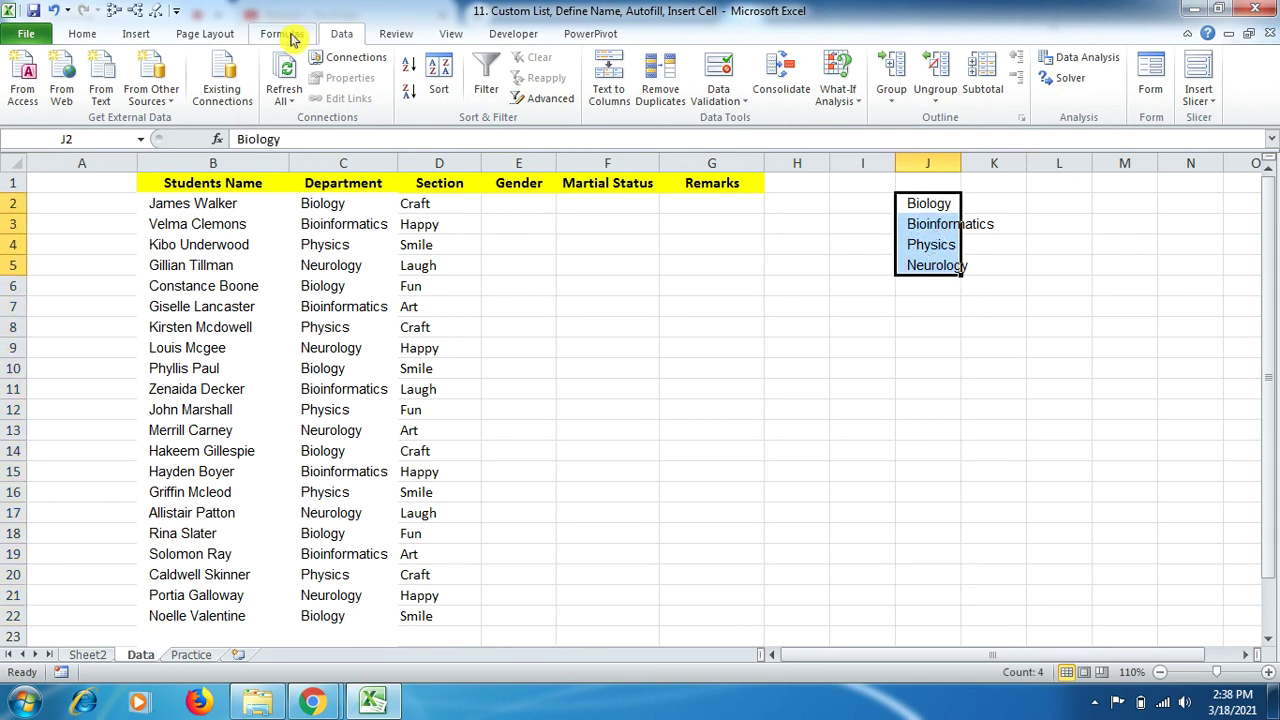
Step: Define the name Dep for the departments in J2:J5, then return to the Practice sheet
left_click(287, 34)
left_click(586, 58)
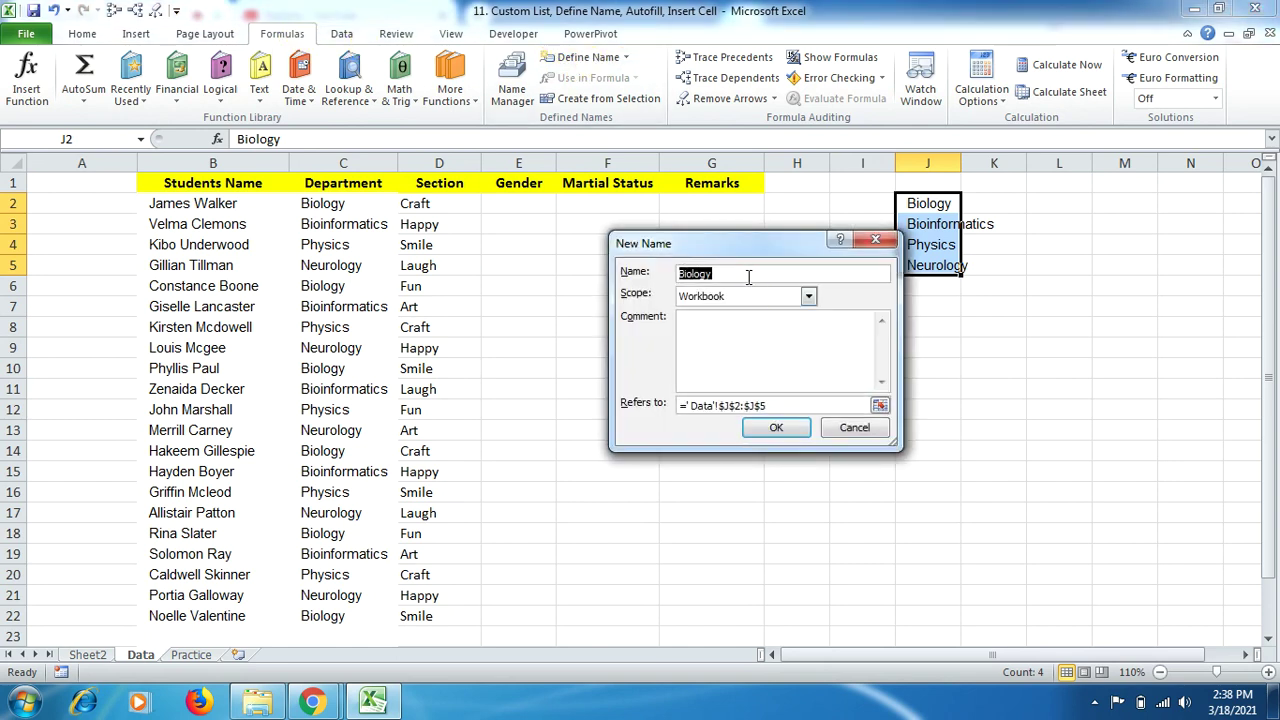
type("DE")
left_click(774, 430)
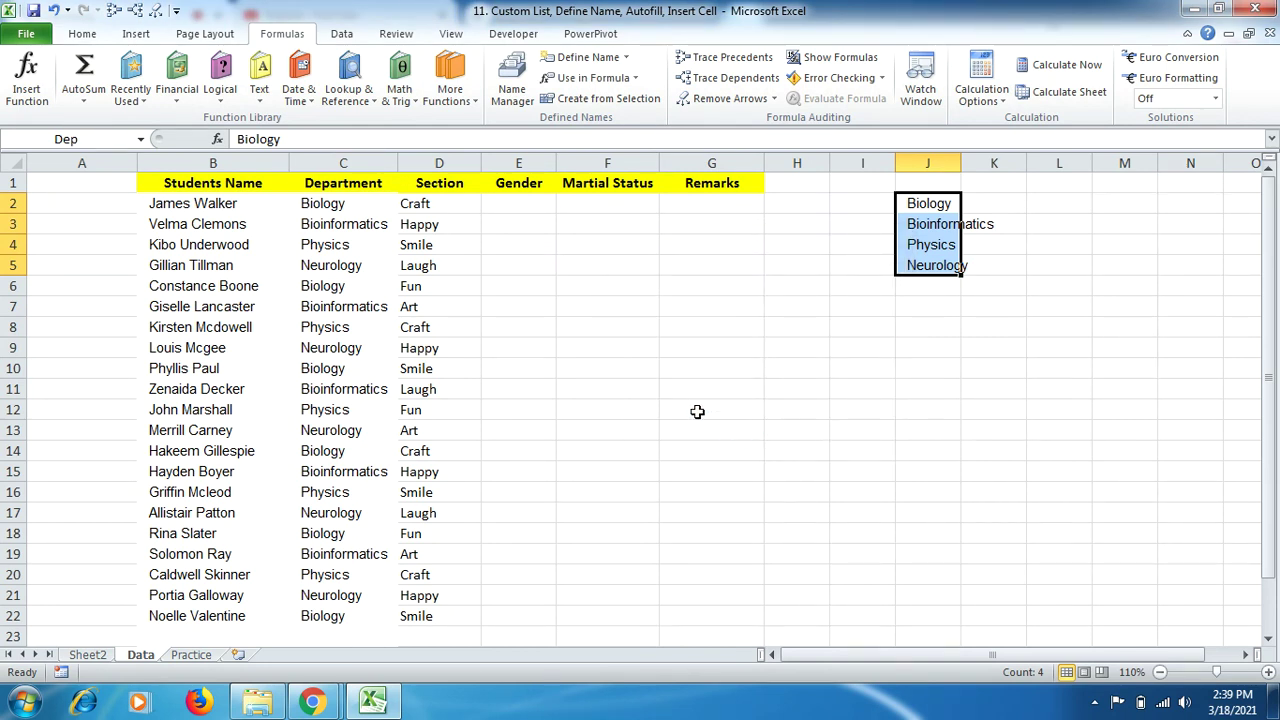
left_click(195, 656)
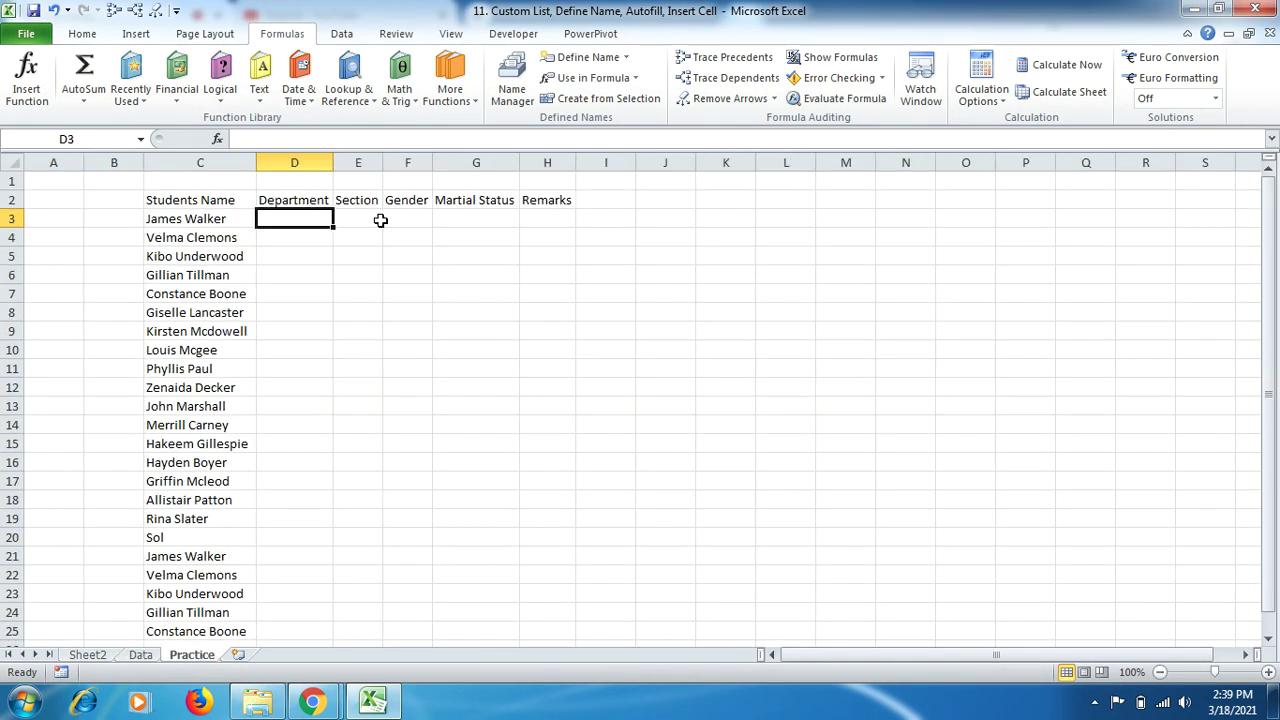
Step: Give D3:D25 a List data validation rule with source =Dep
left_click_drag(300, 222, 291, 624)
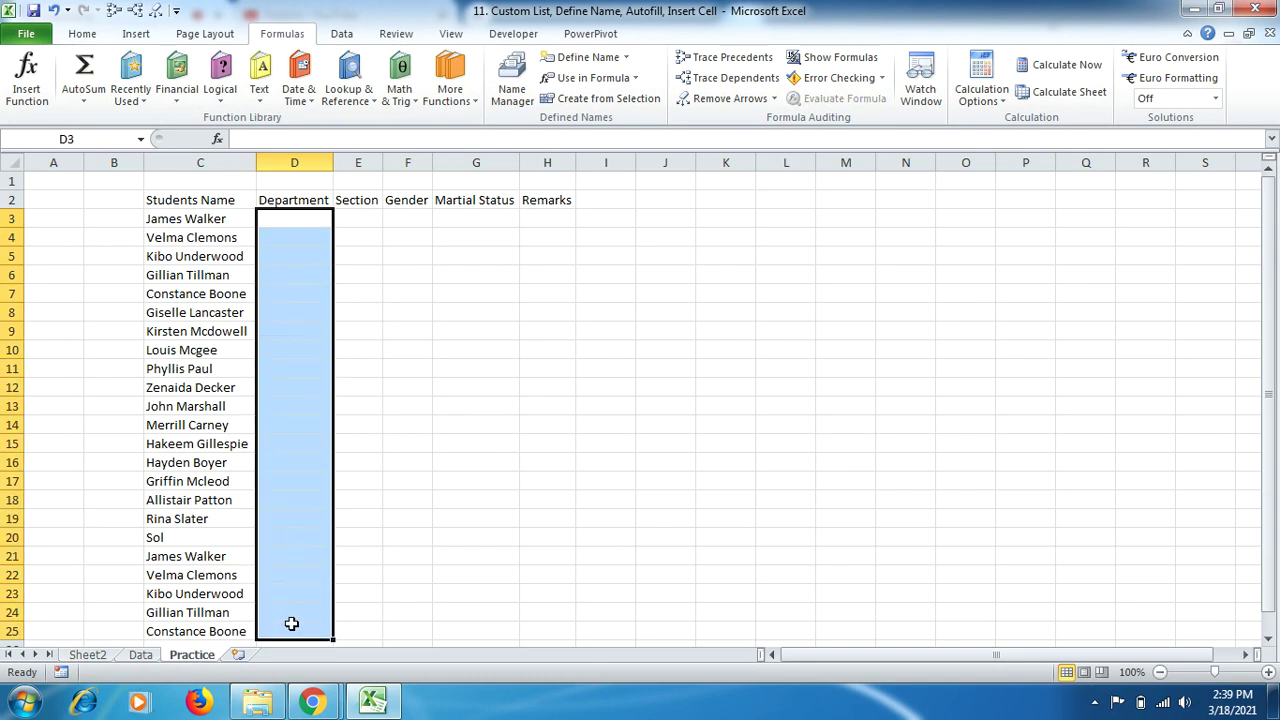
left_click(345, 36)
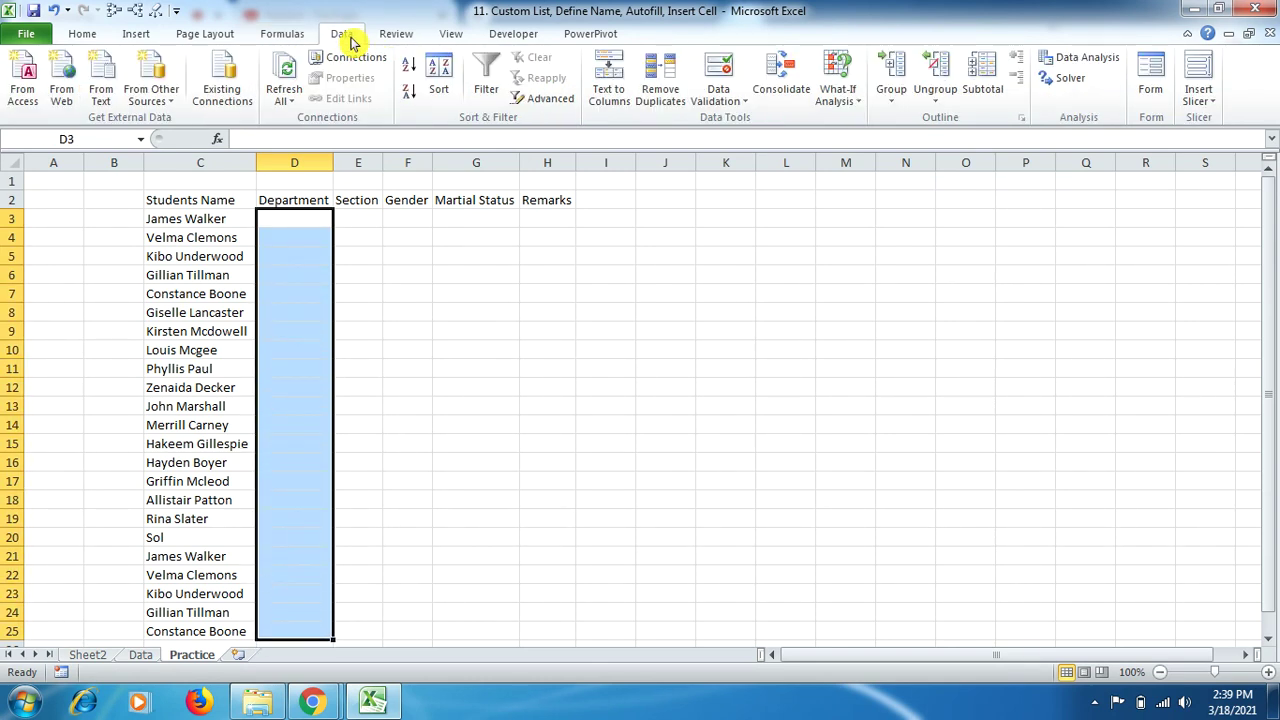
left_click(728, 99)
left_click(740, 118)
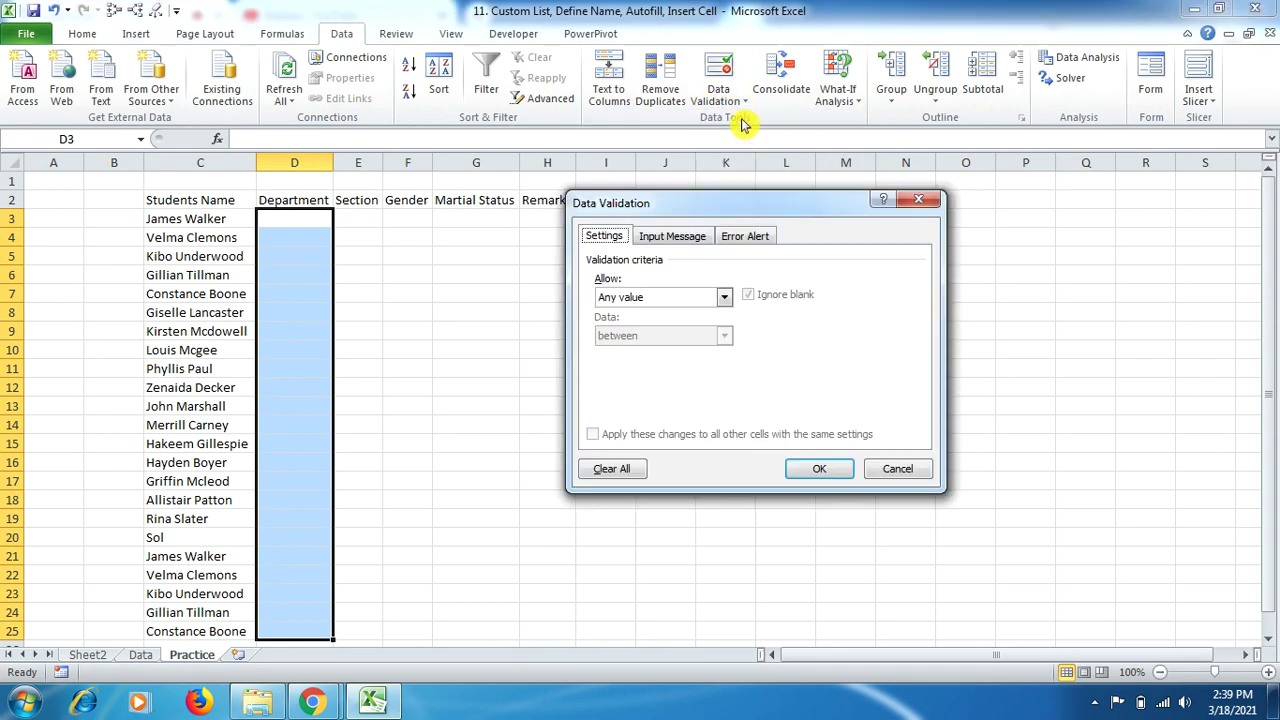
left_click(723, 297)
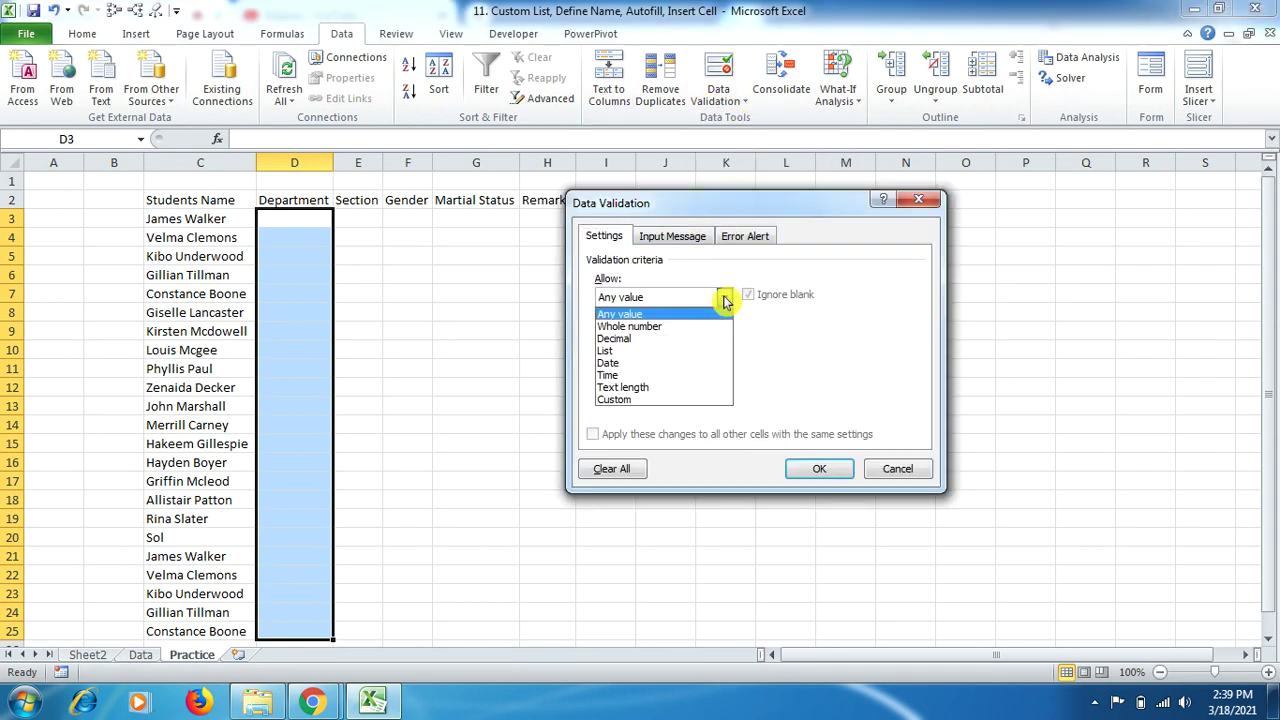
left_click(652, 351)
left_click(646, 374)
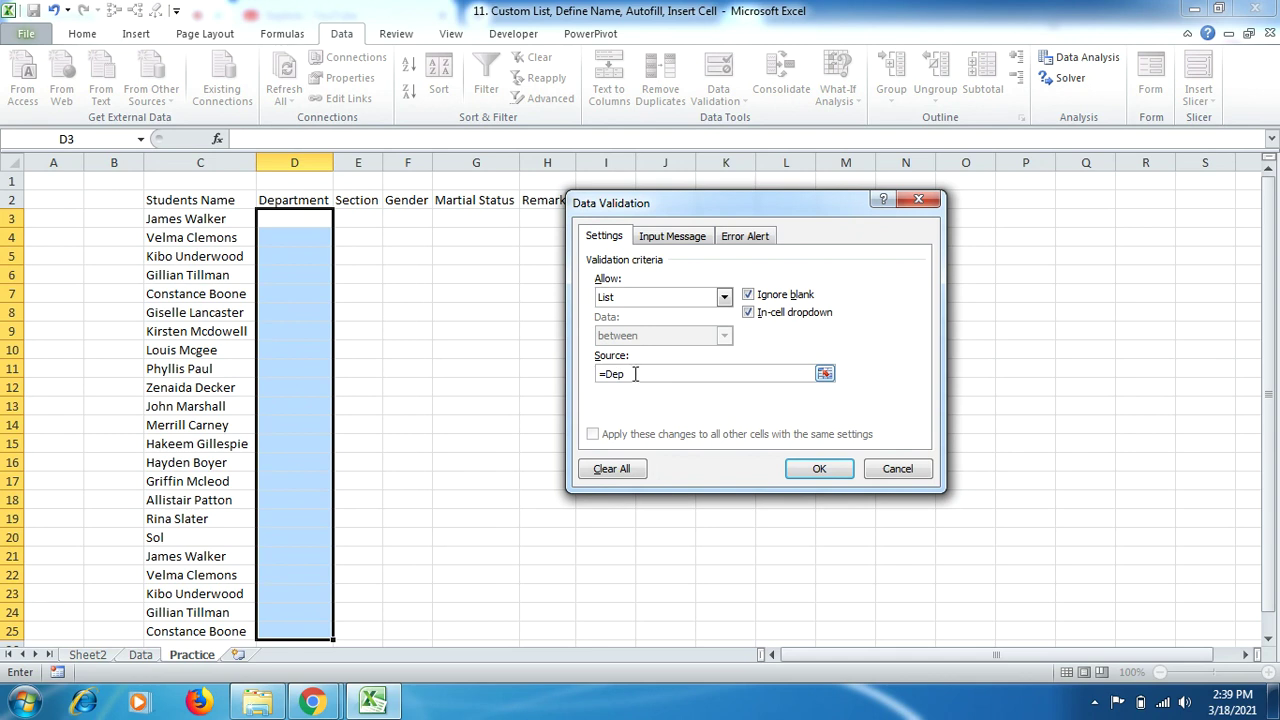
left_click(817, 468)
Step: Choose Biology for D3 and Bioinformatics for D4 from the dropdowns
left_click(306, 292)
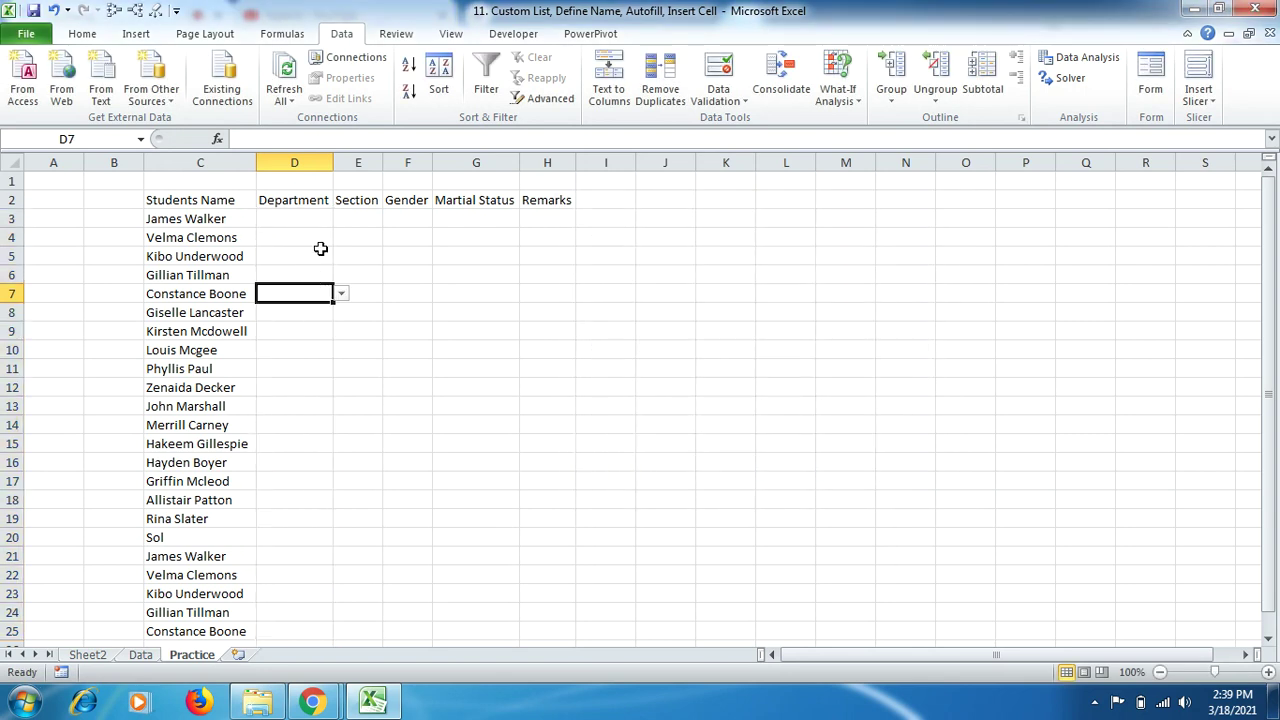
left_click(314, 221)
left_click(340, 226)
left_click(325, 232)
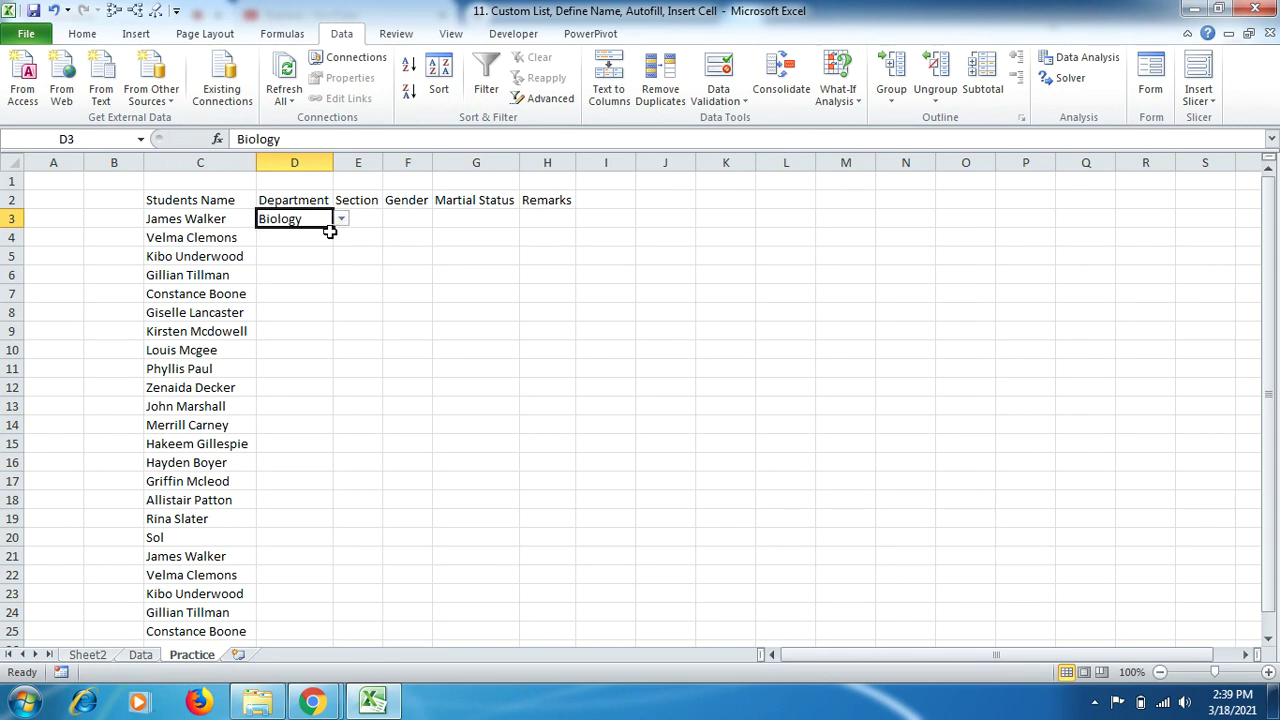
key("Return")
left_click(342, 240)
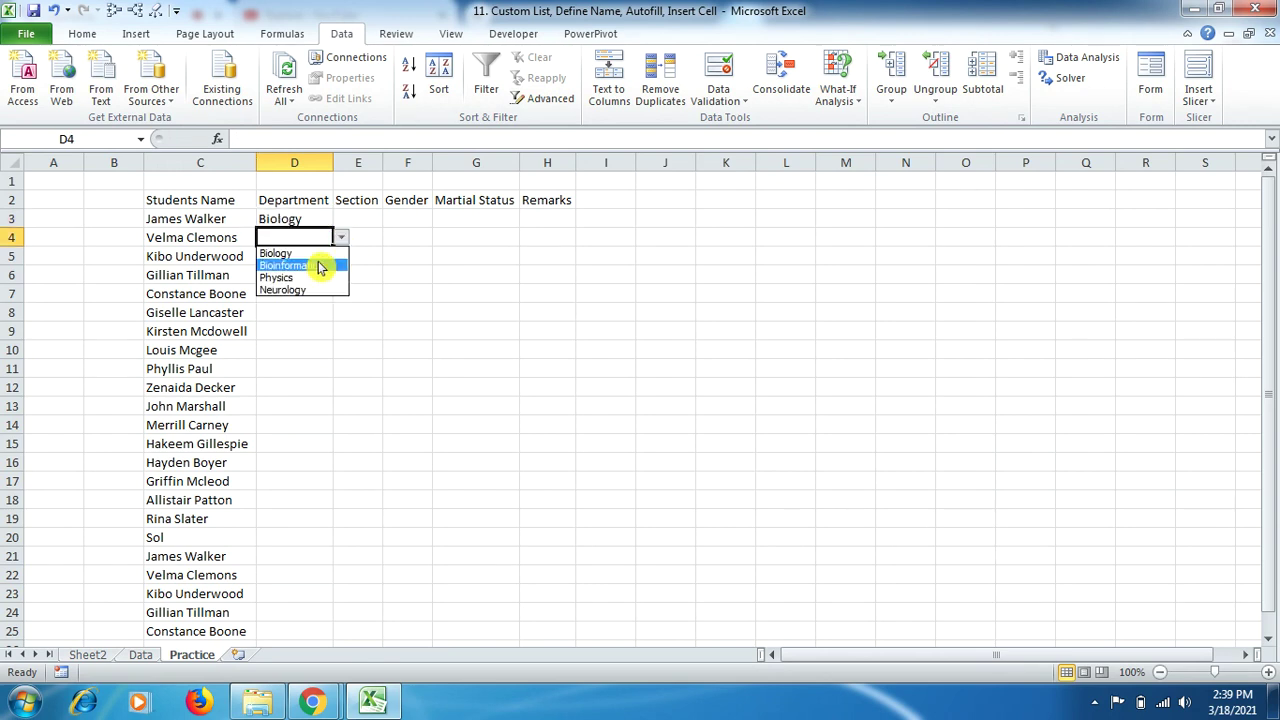
left_click(323, 261)
key("Return")
Step: Choose Physics from the dropdowns in D5 and D7
left_click(342, 262)
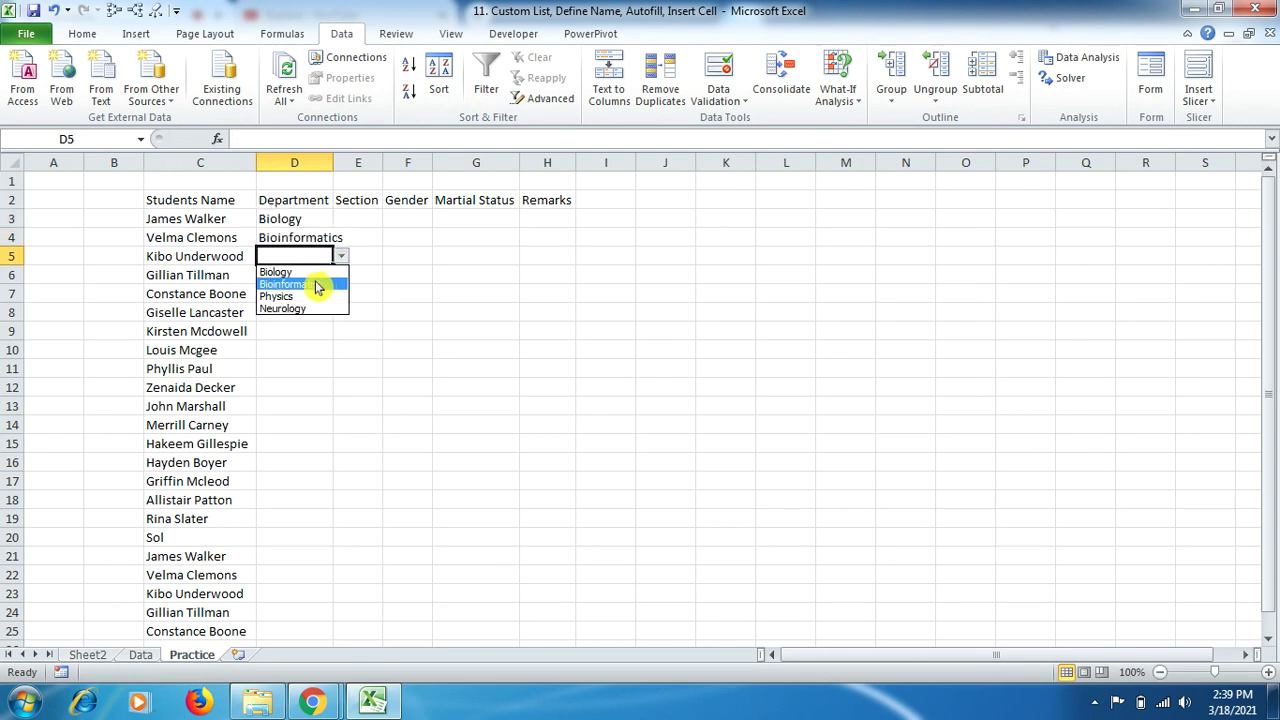
left_click(320, 289)
left_click(306, 291)
left_click(341, 294)
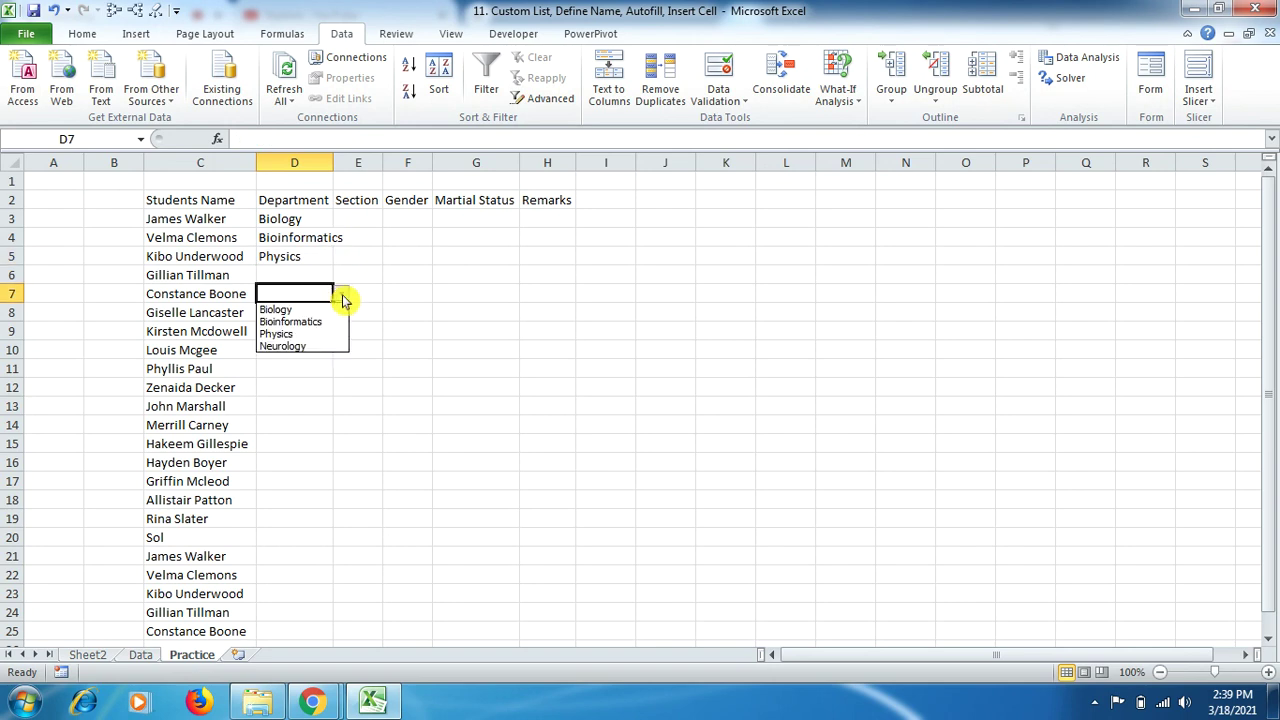
left_click(314, 331)
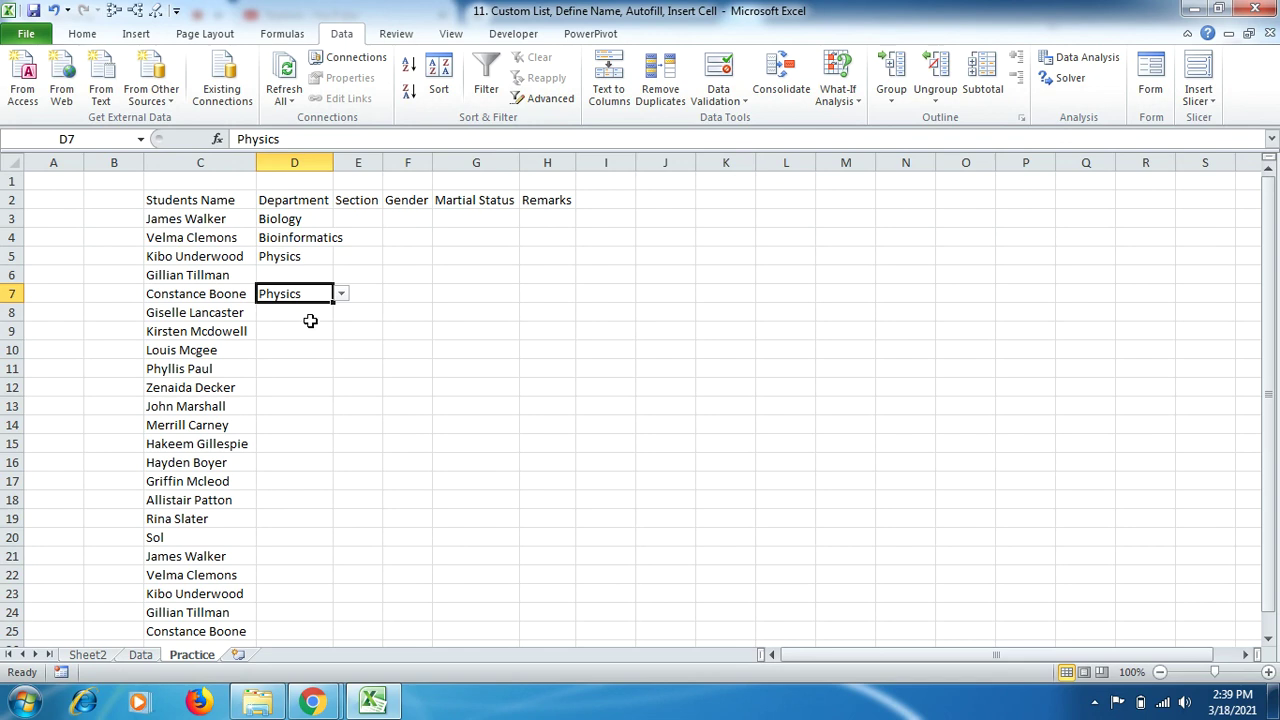
left_click(340, 294)
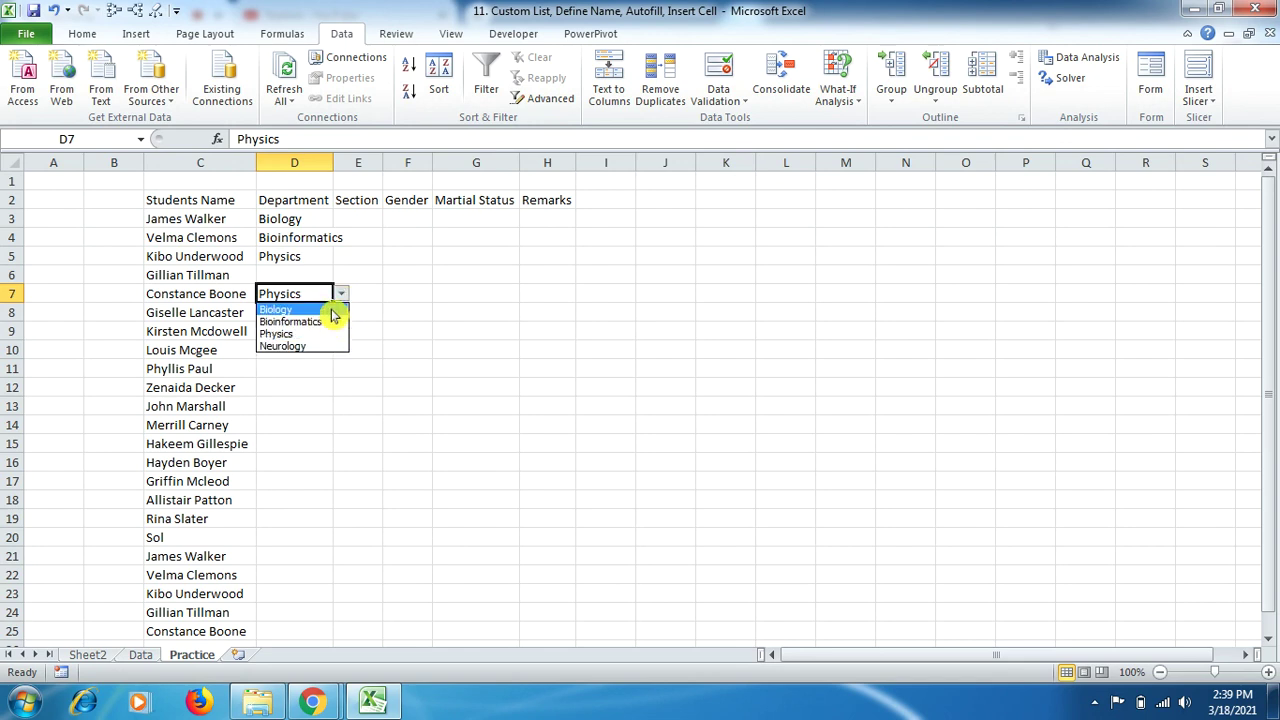
left_click(342, 296)
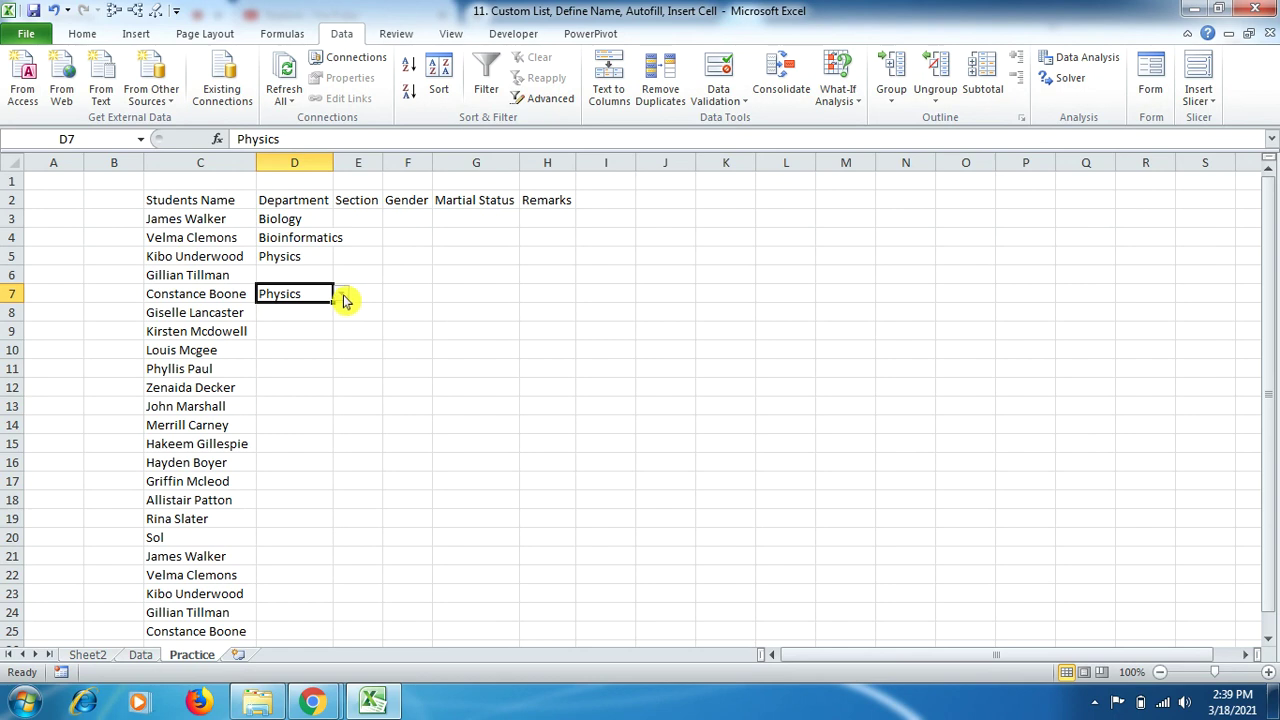
Step: Enter the unlisted value 'Chememistyr' in D8 and cancel the rejection error
left_click(307, 313)
type("C")
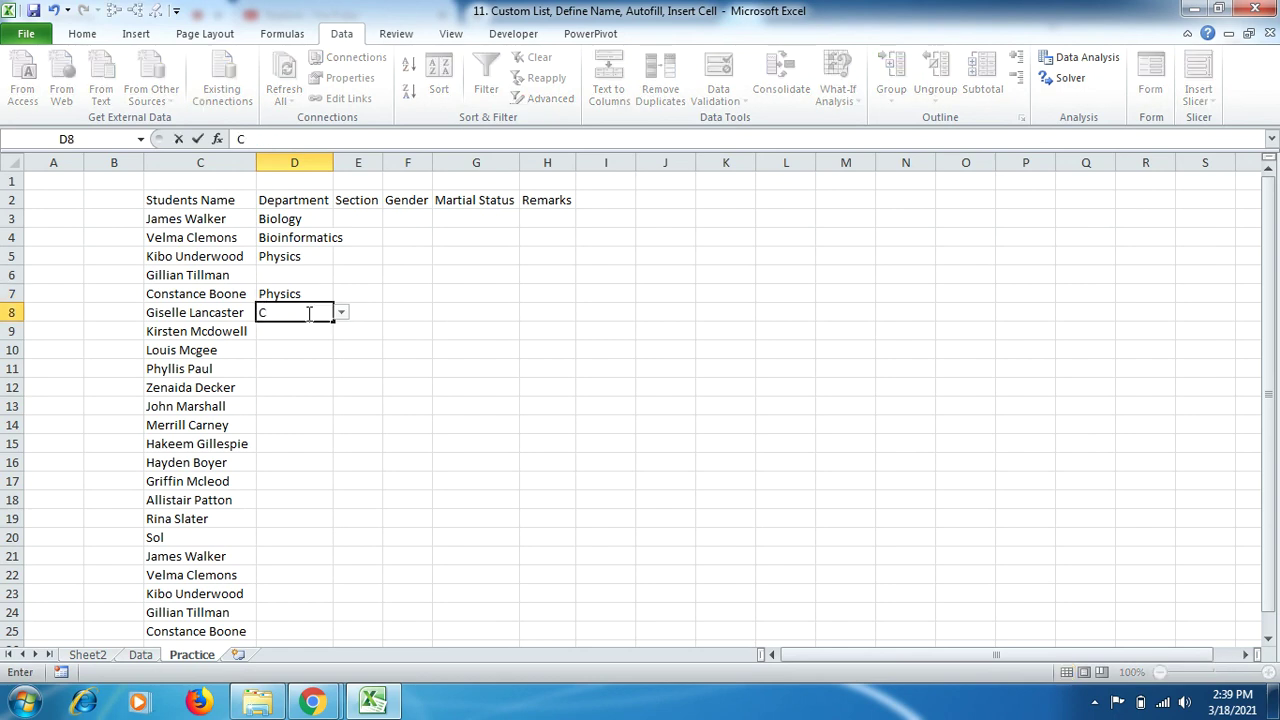
type("hem")
type("emistyr")
key("Return")
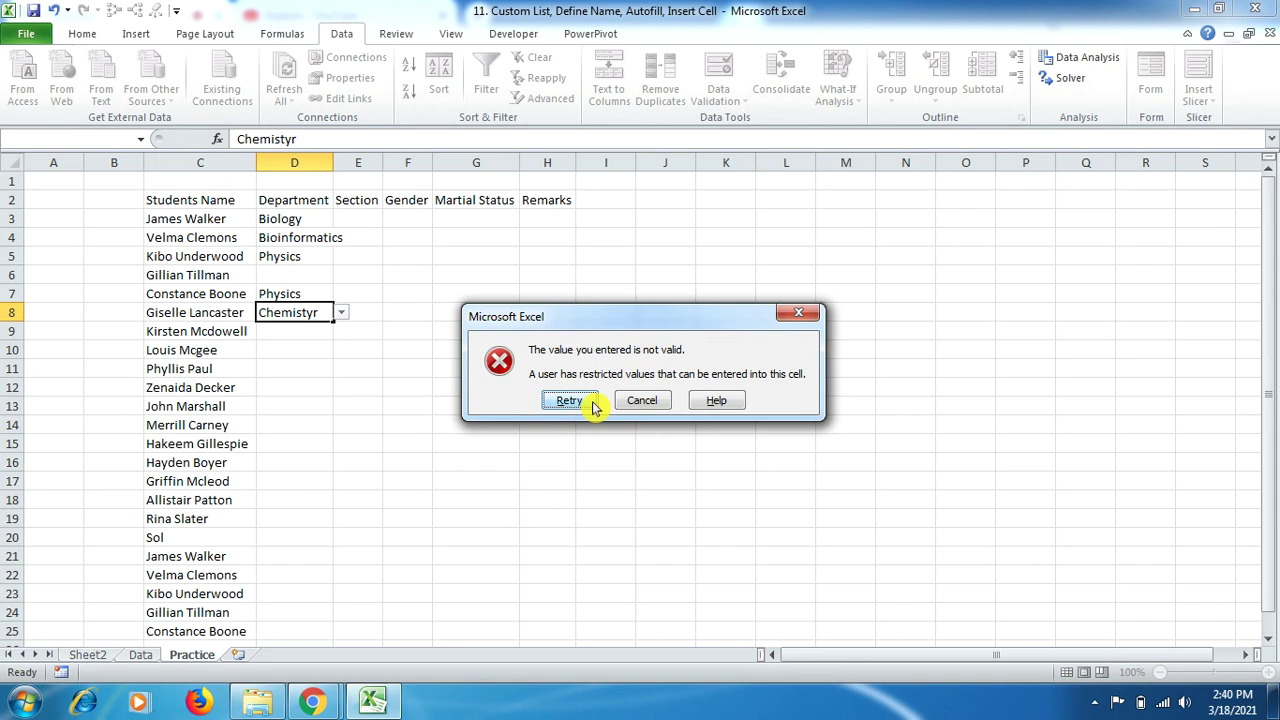
left_click(642, 400)
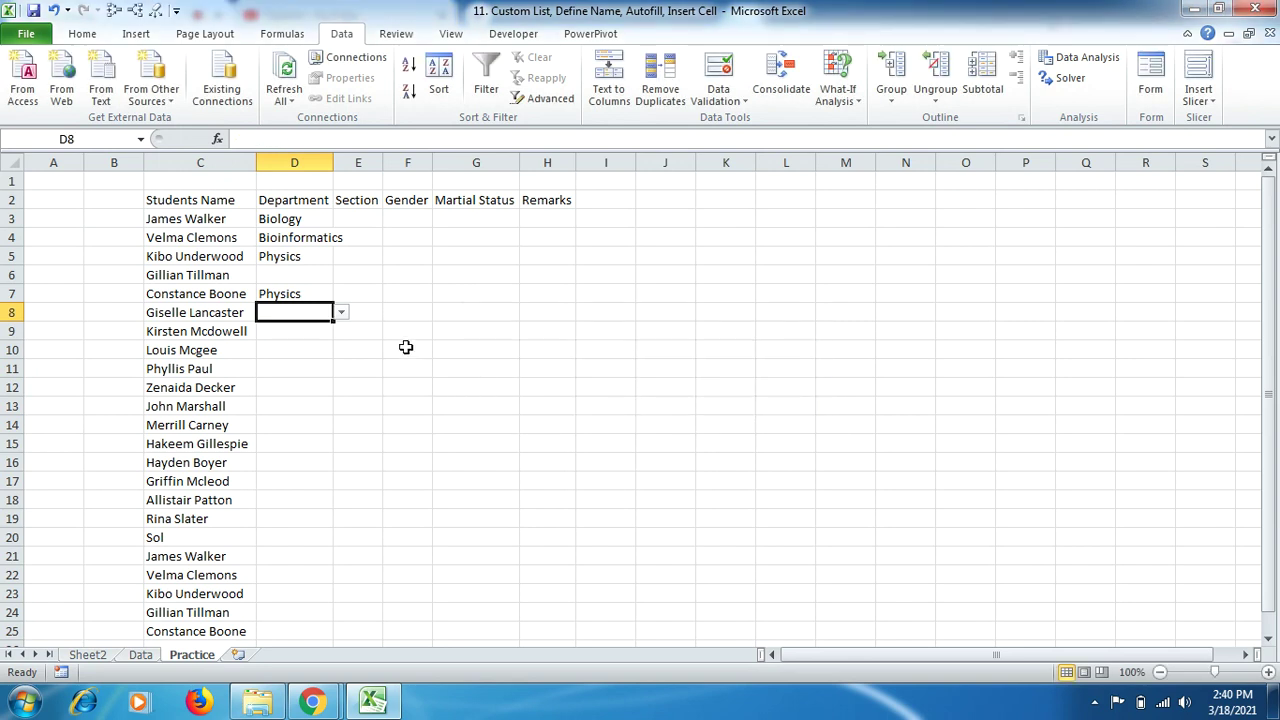
Step: In Name Manager, change the Dep name to refer to Data!$J$2:$J$6
left_click(140, 654)
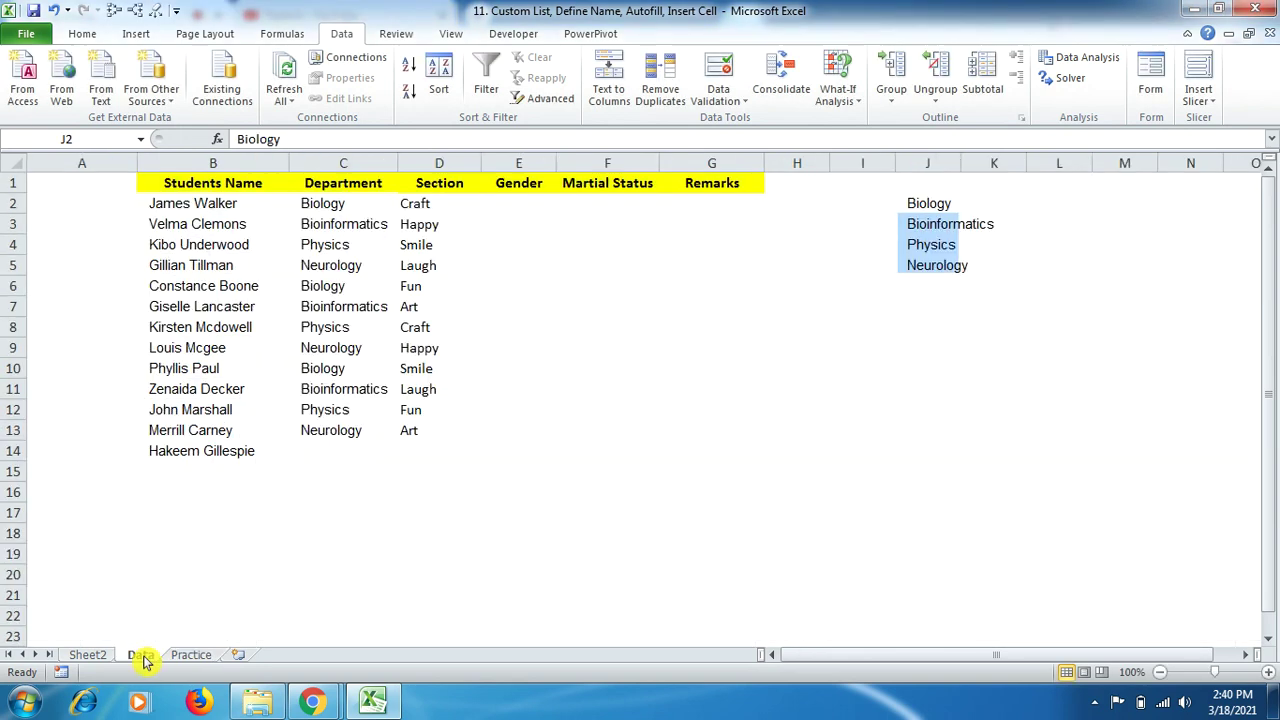
left_click(285, 34)
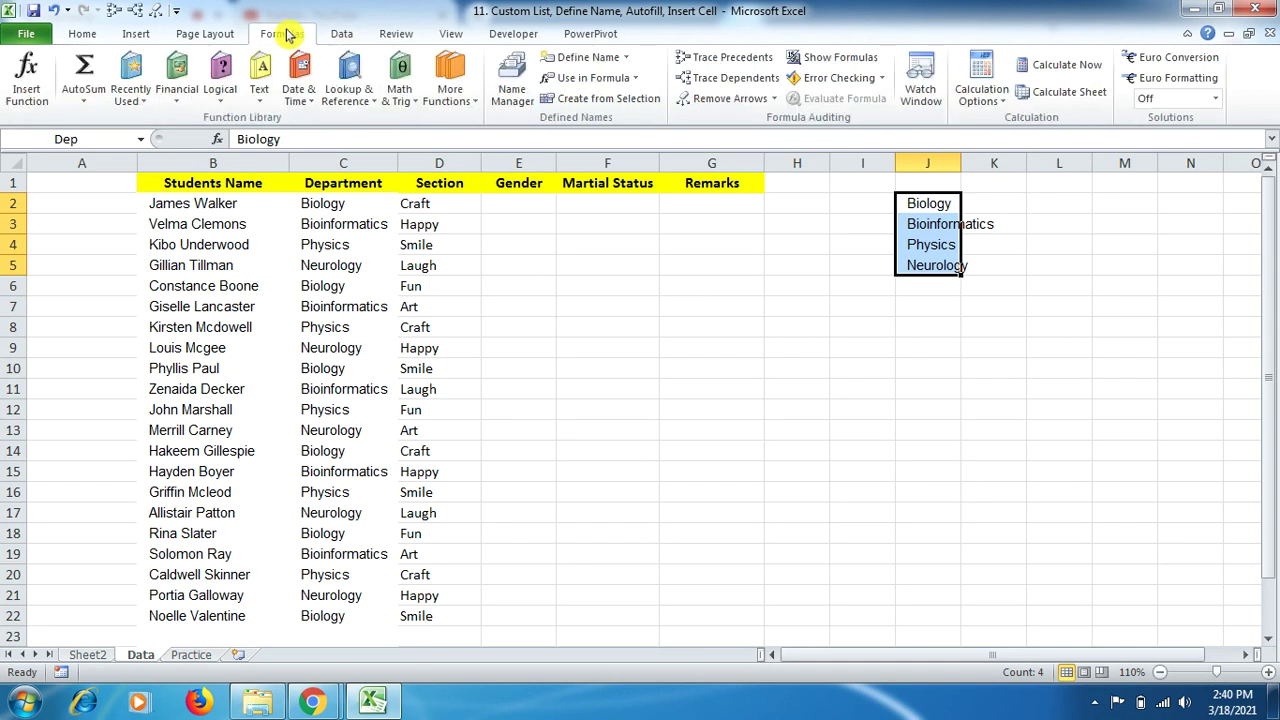
left_click(515, 90)
double_click(648, 229)
left_click_drag(726, 231, 726, 221)
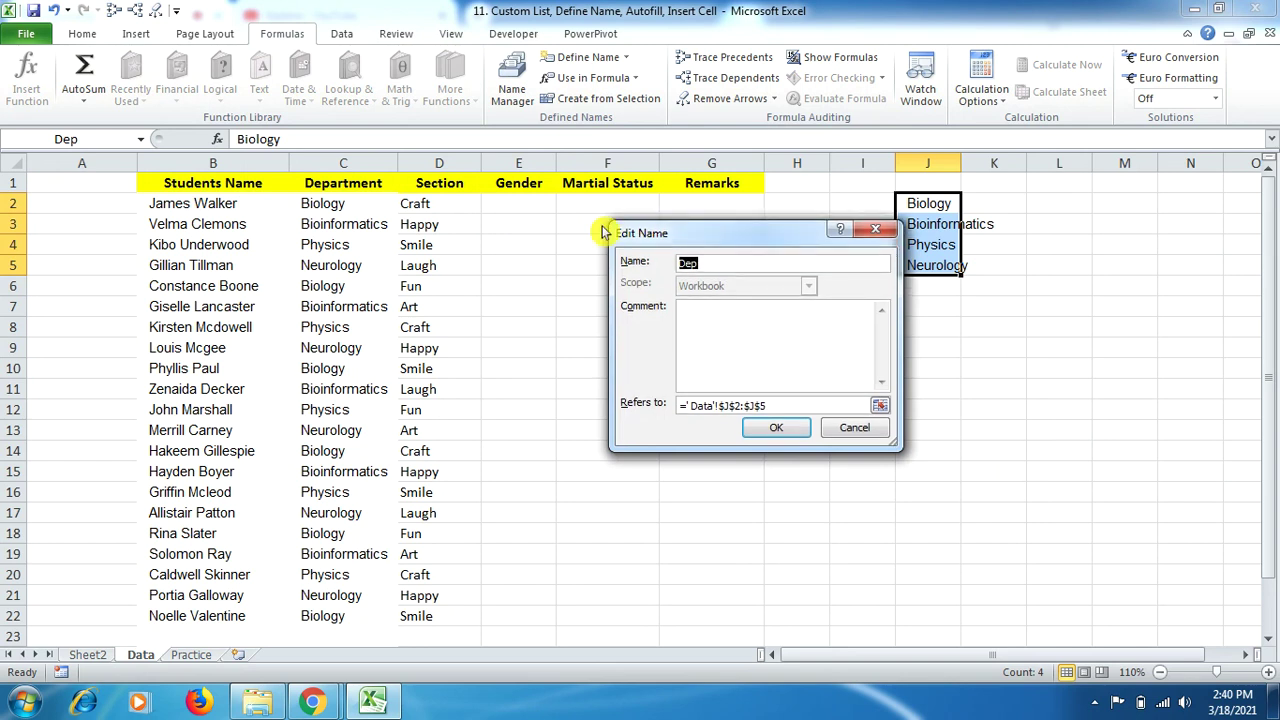
left_click(760, 405)
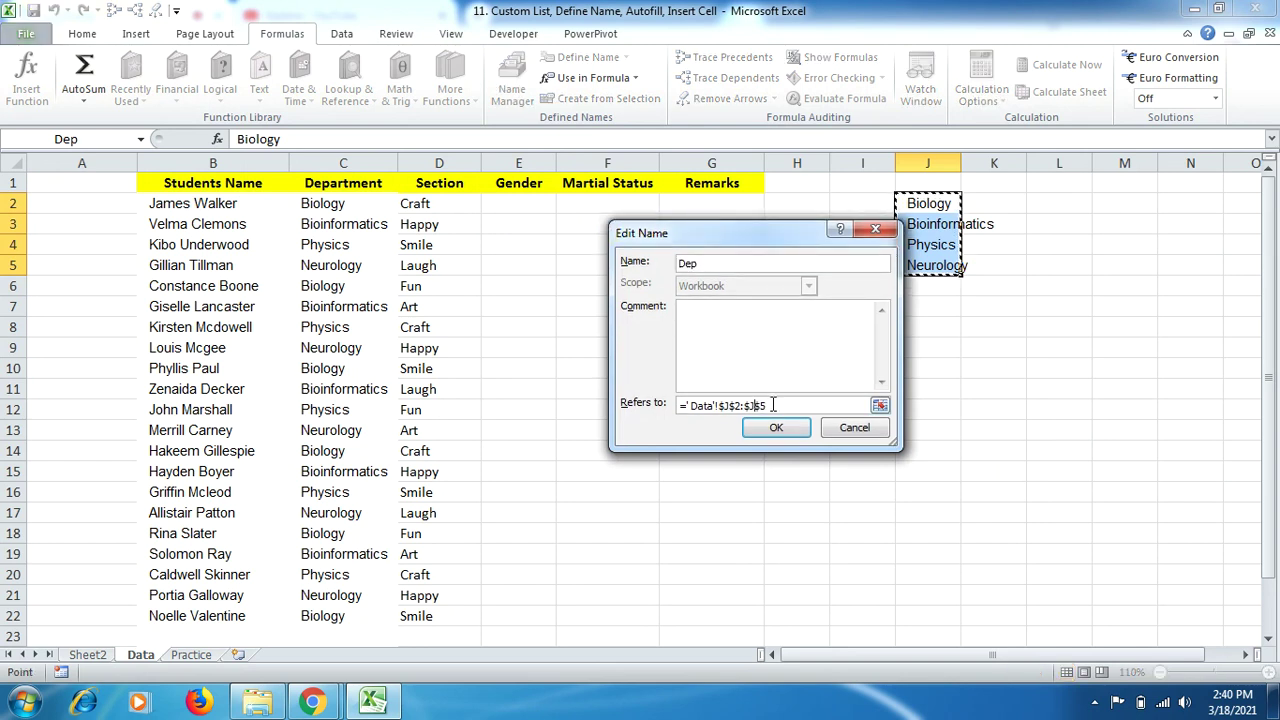
left_click_drag(800, 229, 744, 210)
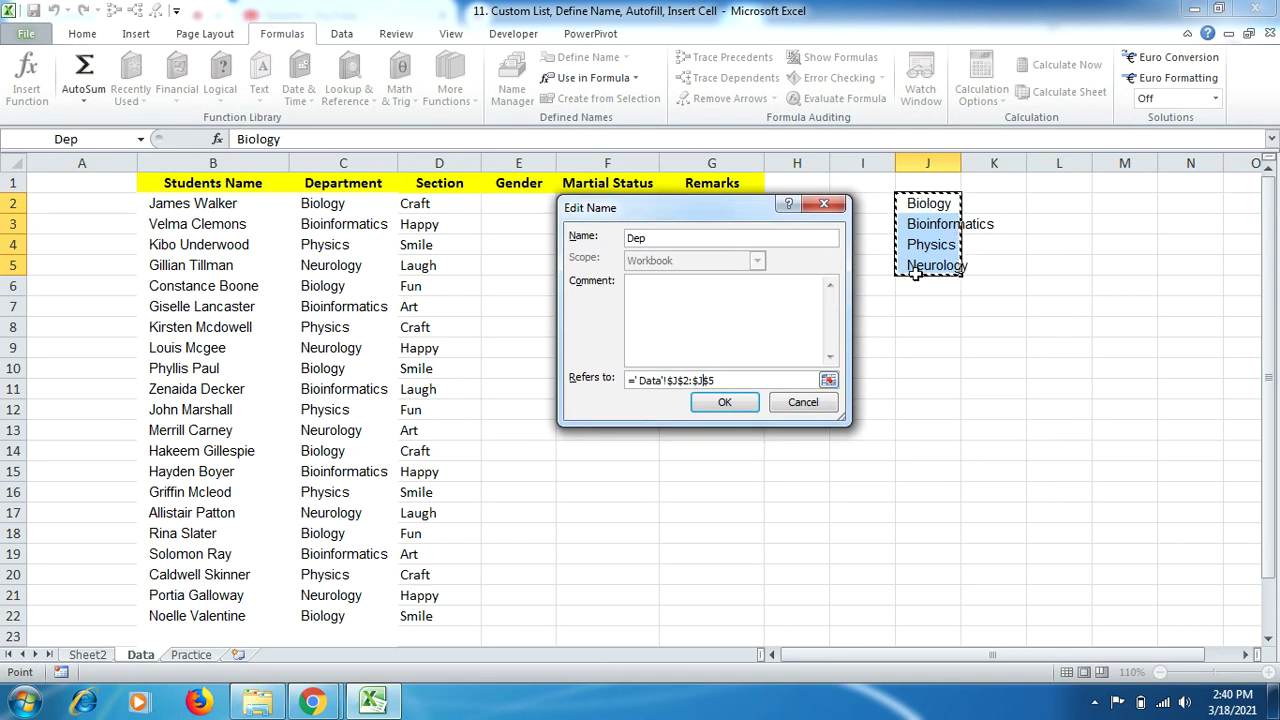
left_click(733, 380)
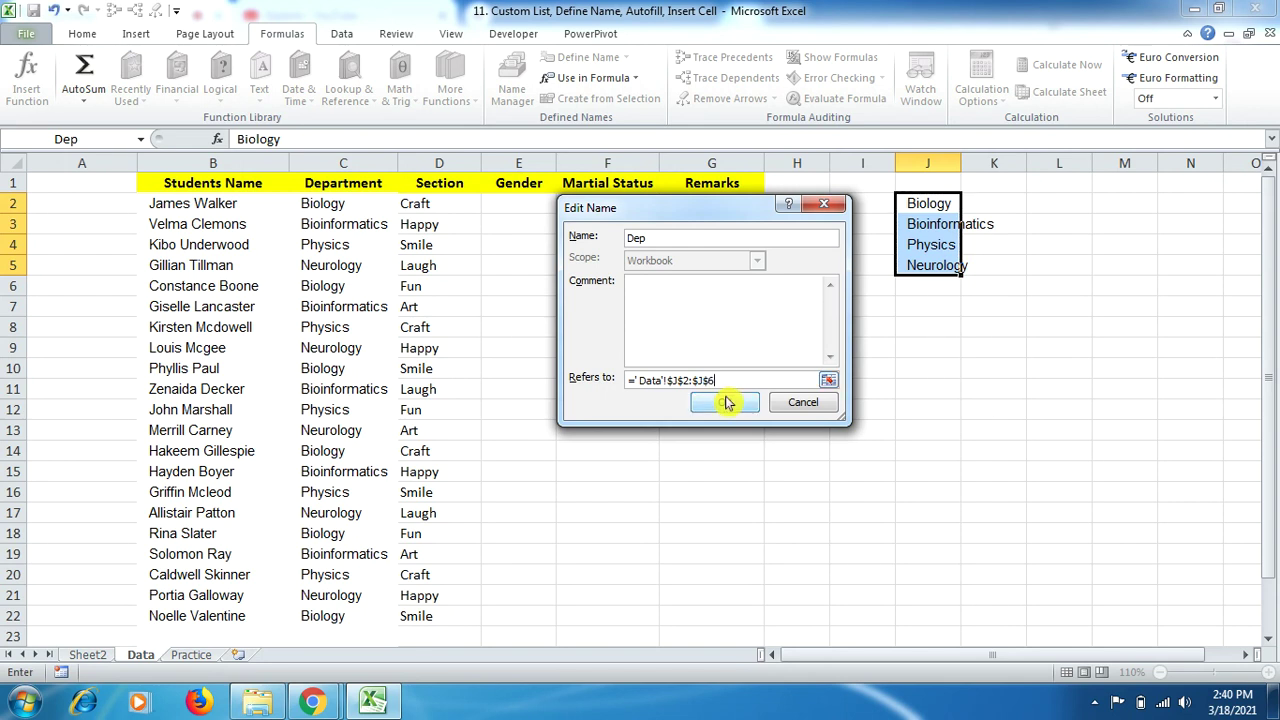
left_click(729, 400)
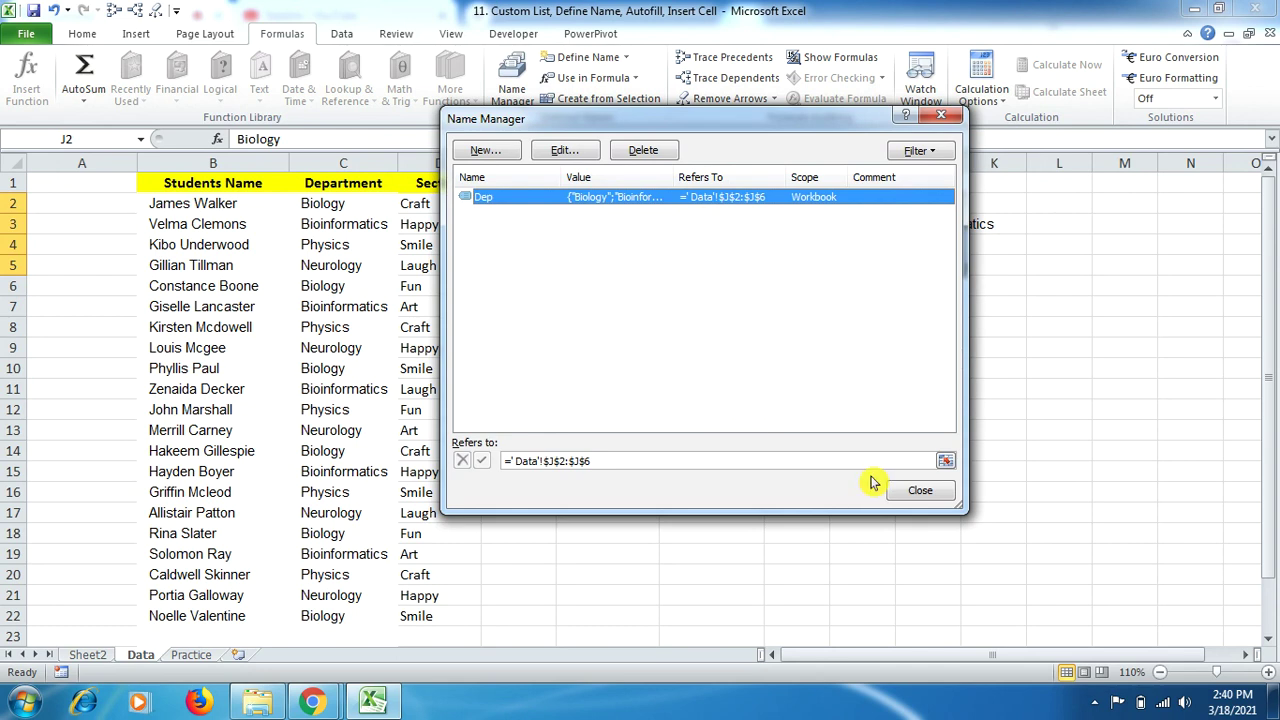
left_click(919, 489)
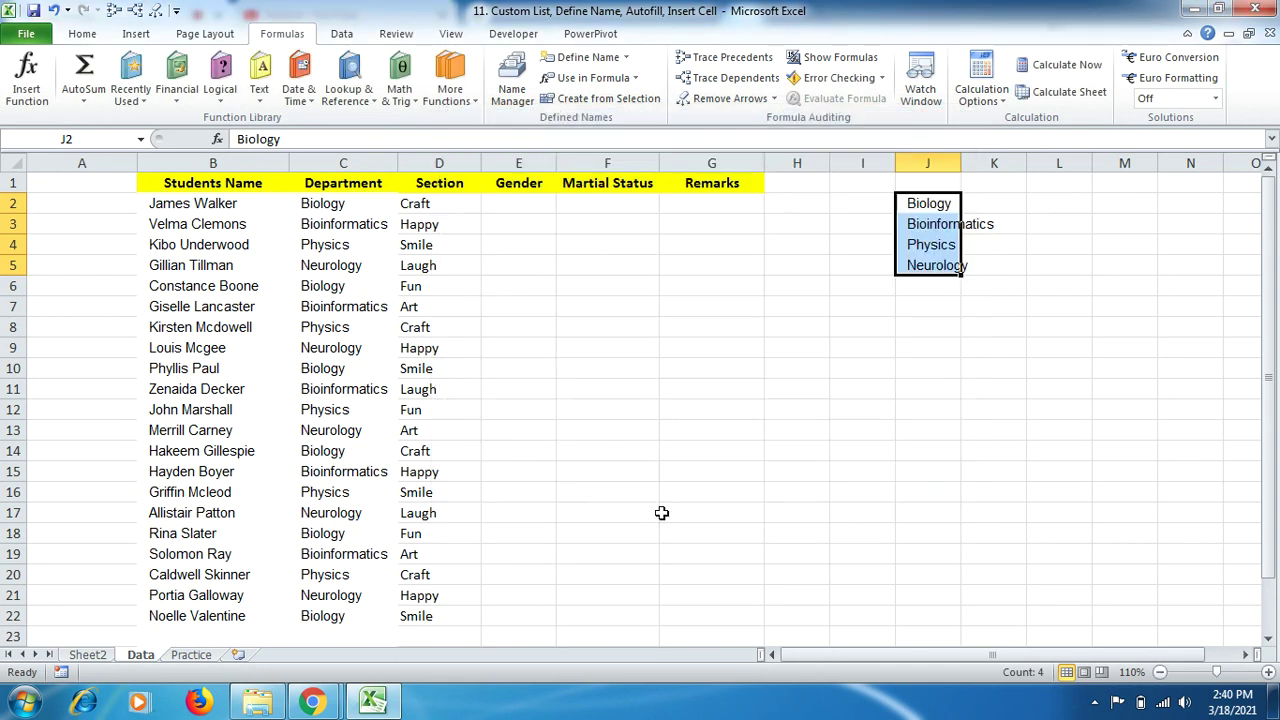
Step: Type Chemistry into D8 on the Practice sheet and confirm it
left_click(191, 654)
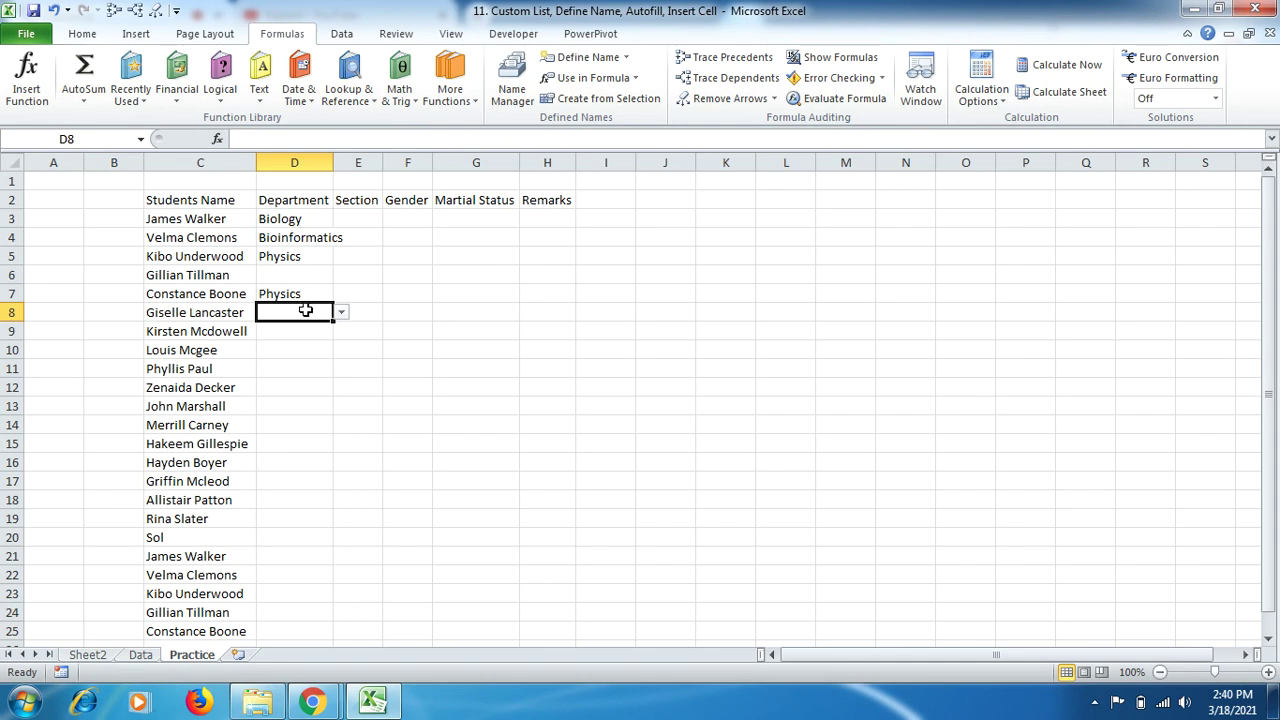
type("Chem")
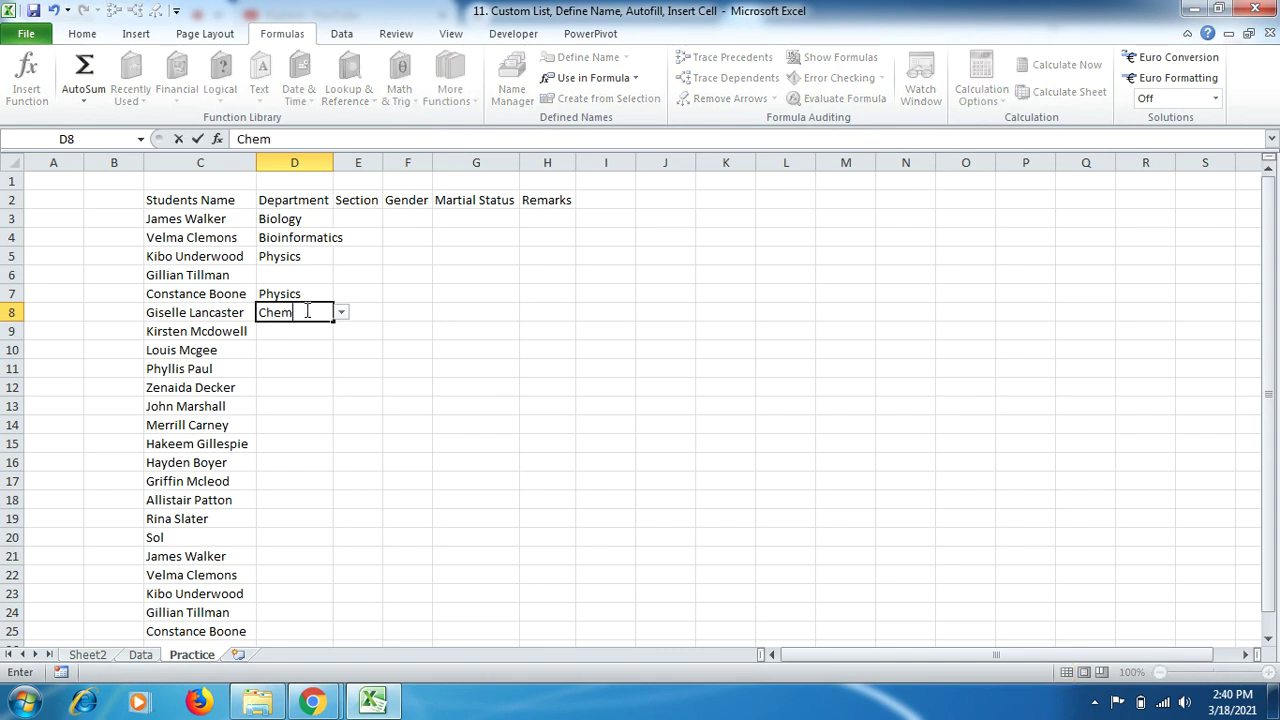
type("istry")
key("Return")
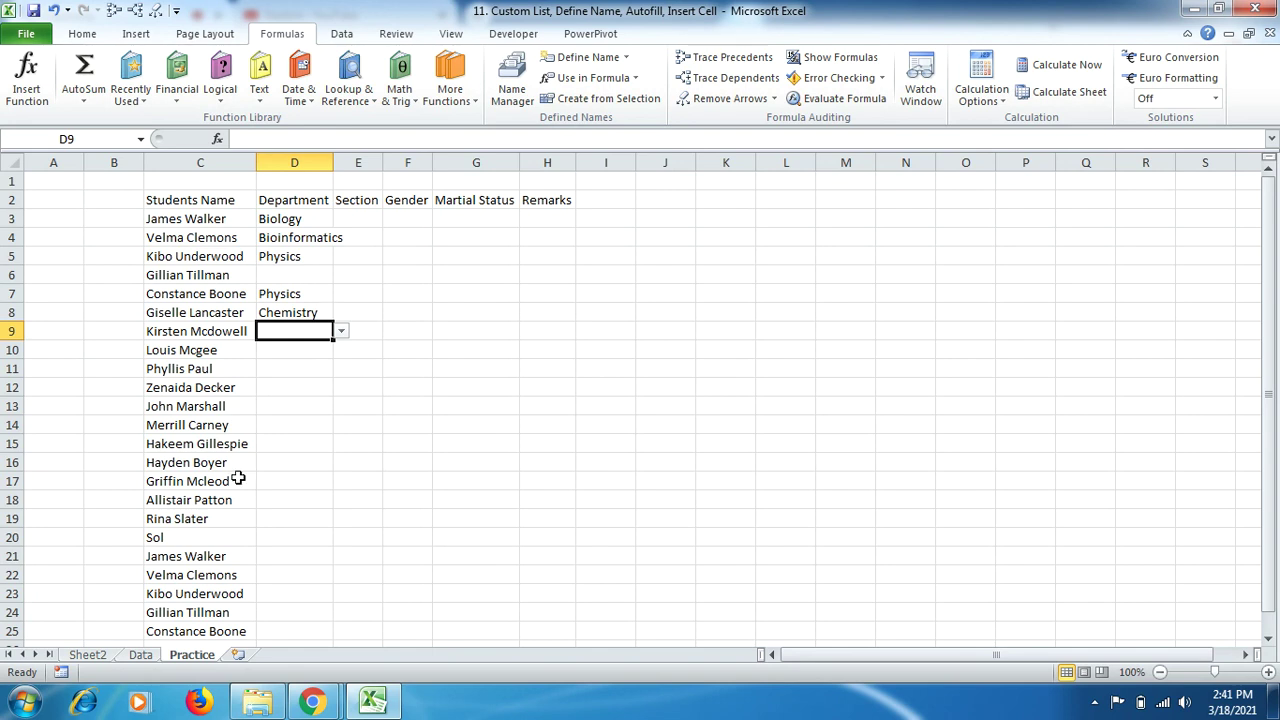
Step: Convert the Data sheet's J1:J5 department list into a table with headers
left_click(141, 655)
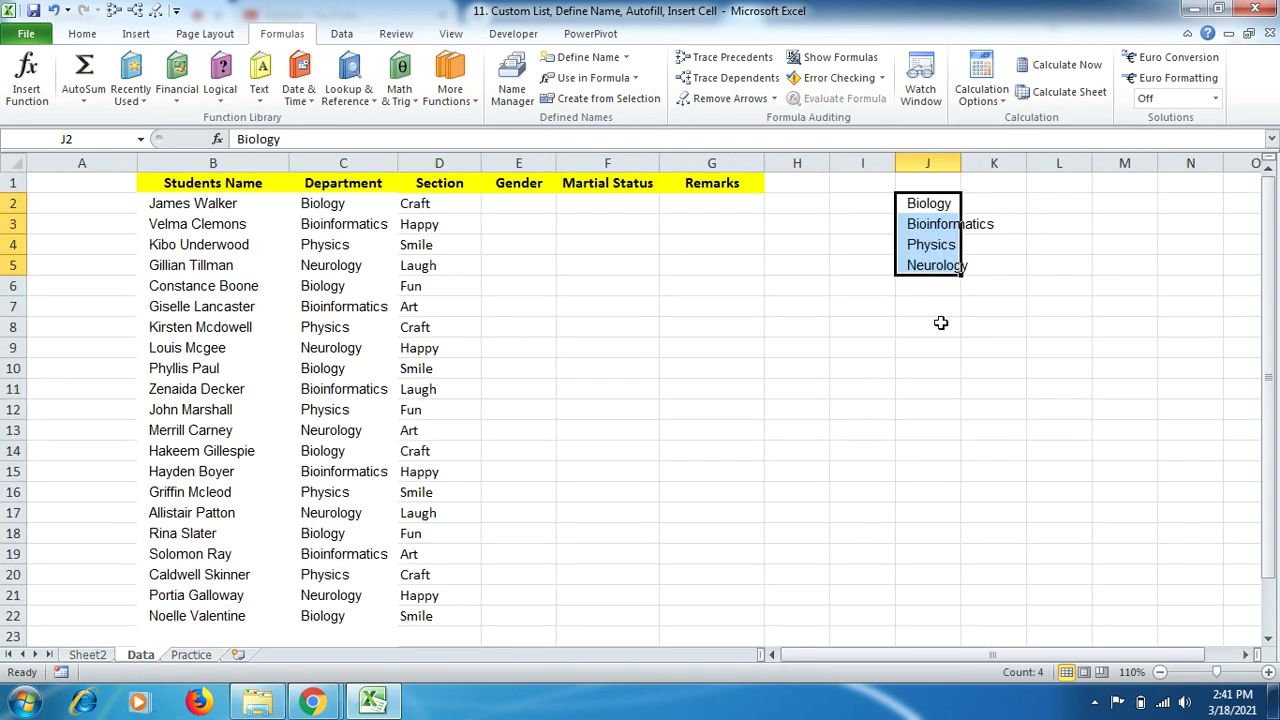
left_click(930, 287)
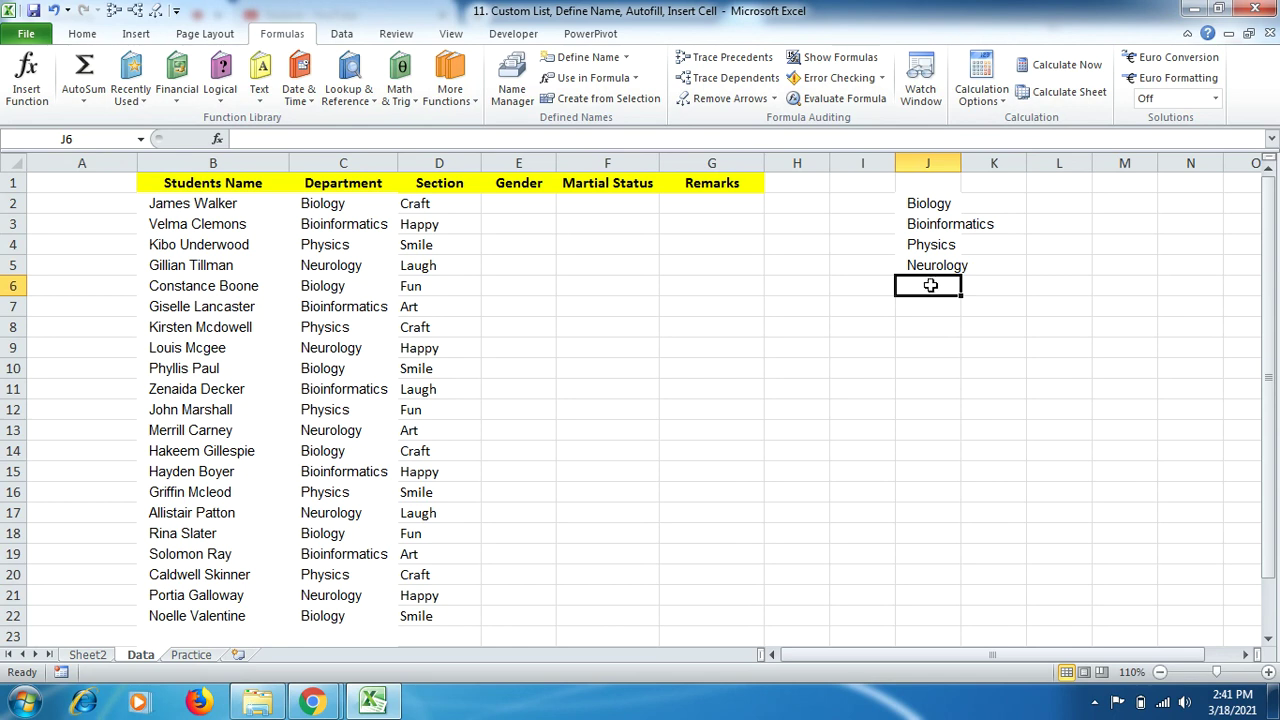
left_click(191, 655)
left_click(141, 657)
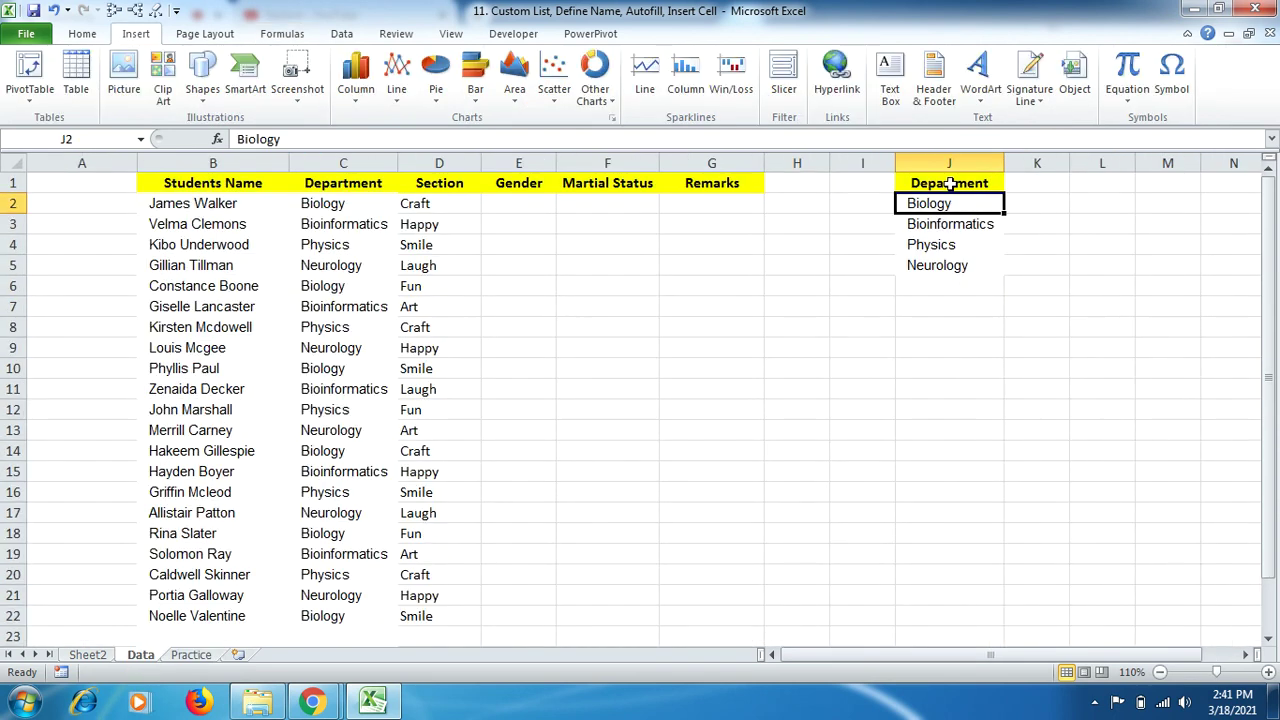
left_click_drag(935, 183, 940, 268)
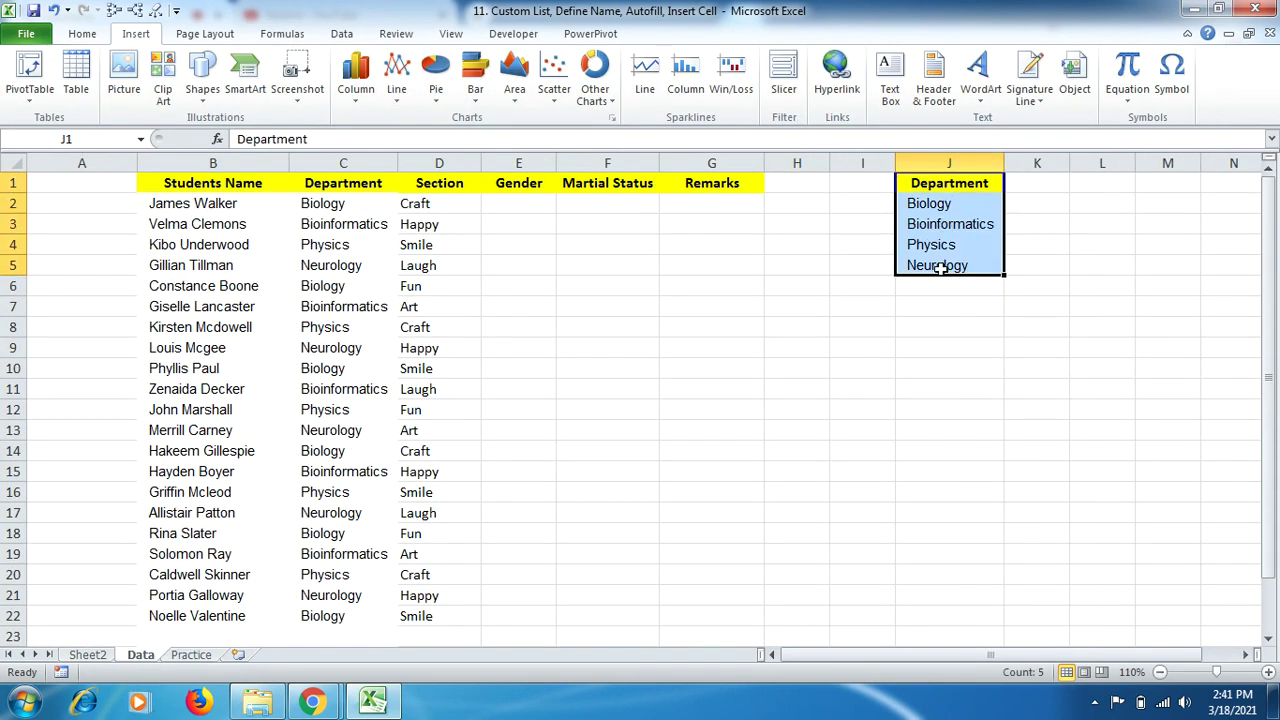
left_click(76, 75)
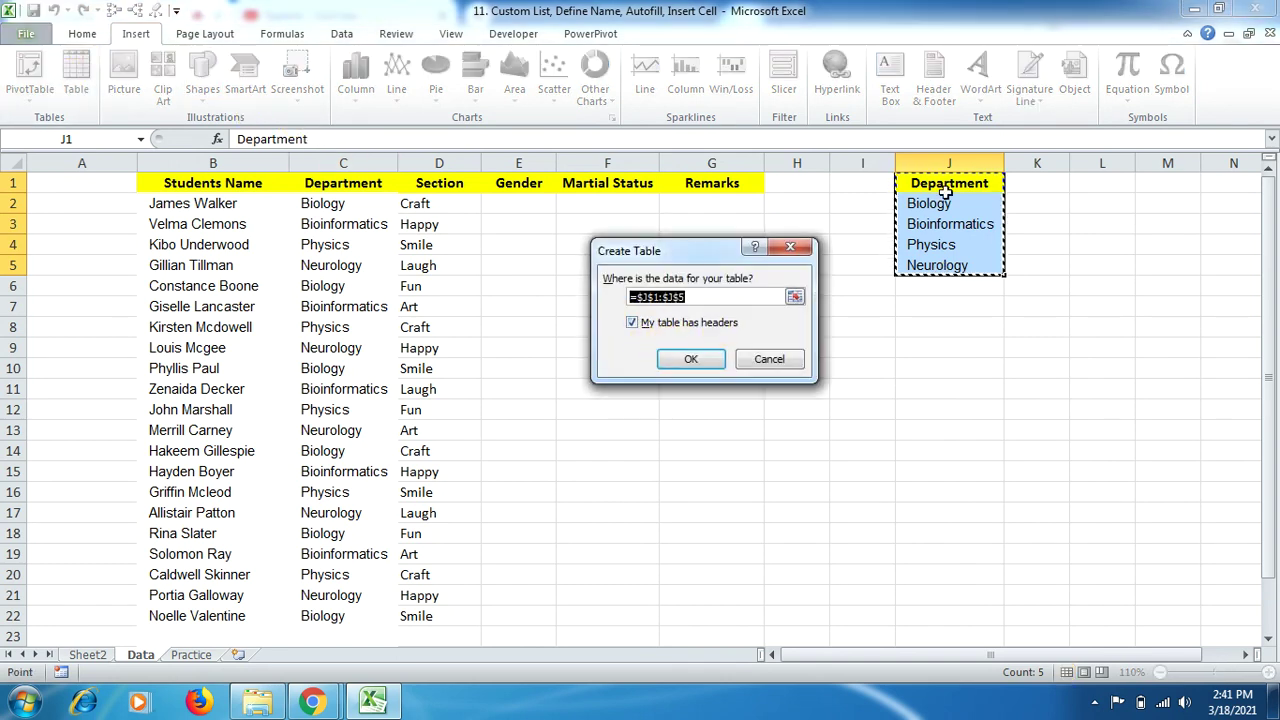
left_click(665, 360)
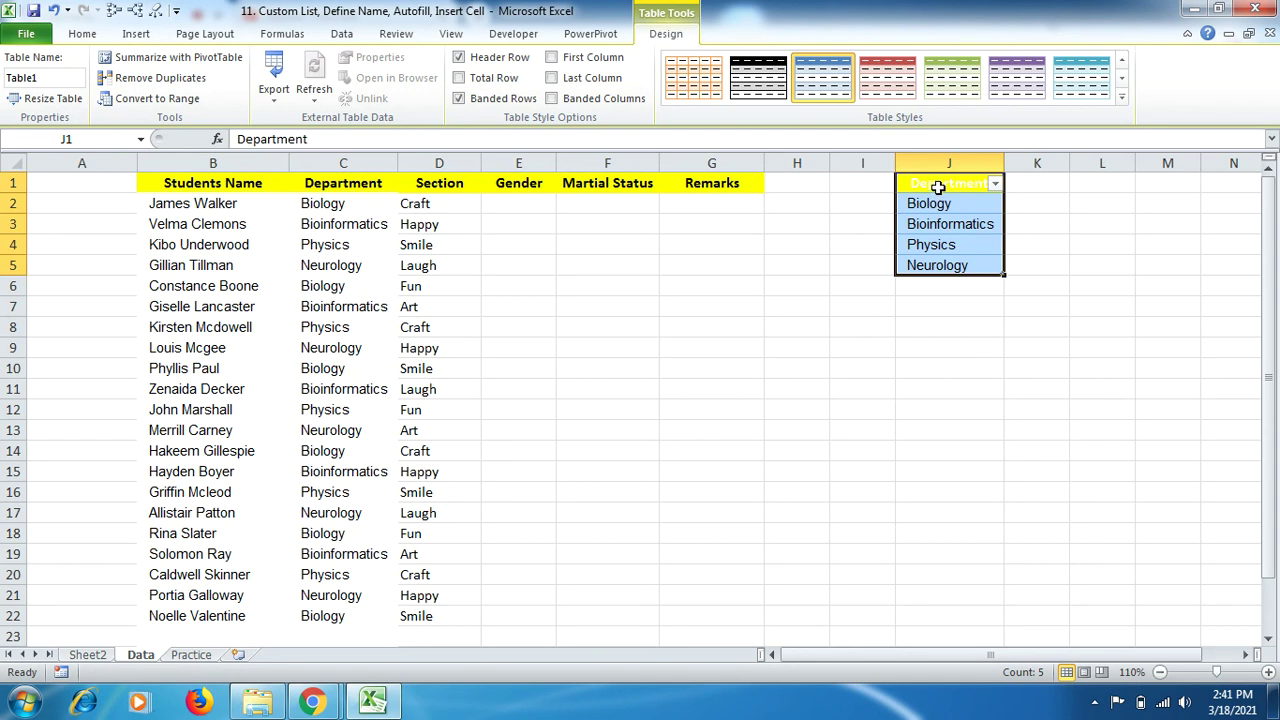
Step: Define the name Depart for Table1's Department column, then return to the Practice sheet
left_click(288, 36)
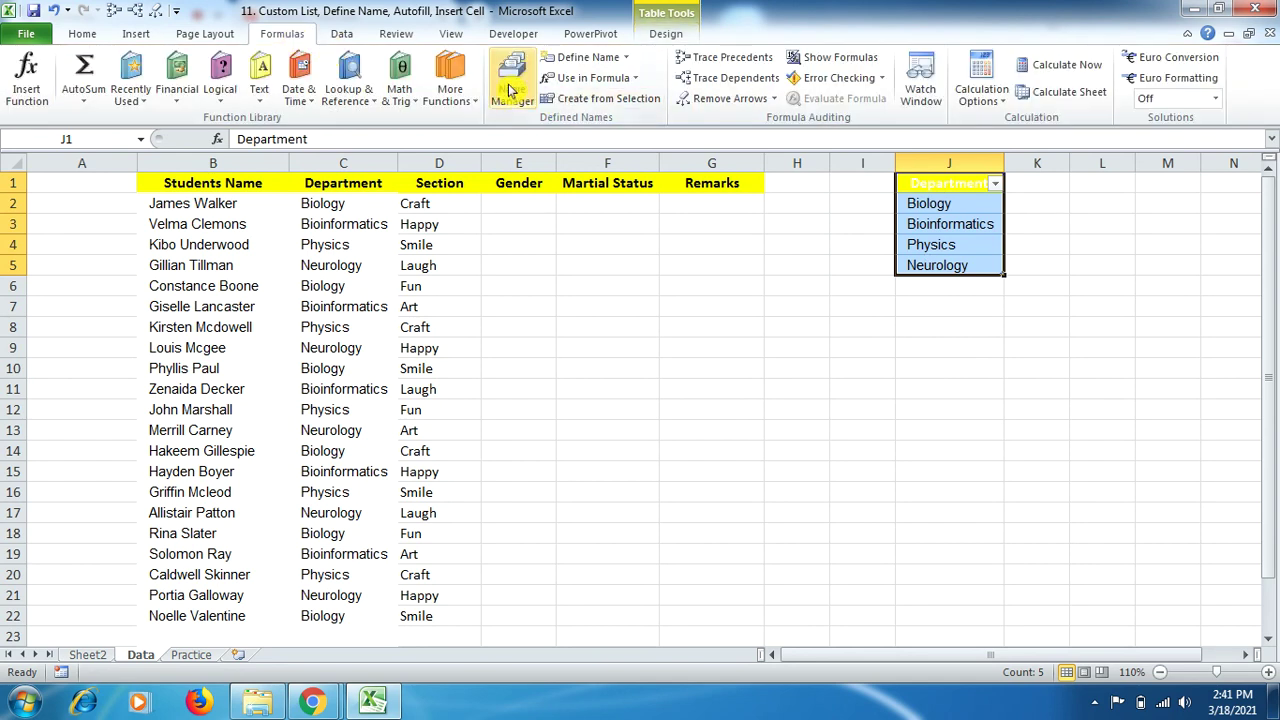
left_click(601, 57)
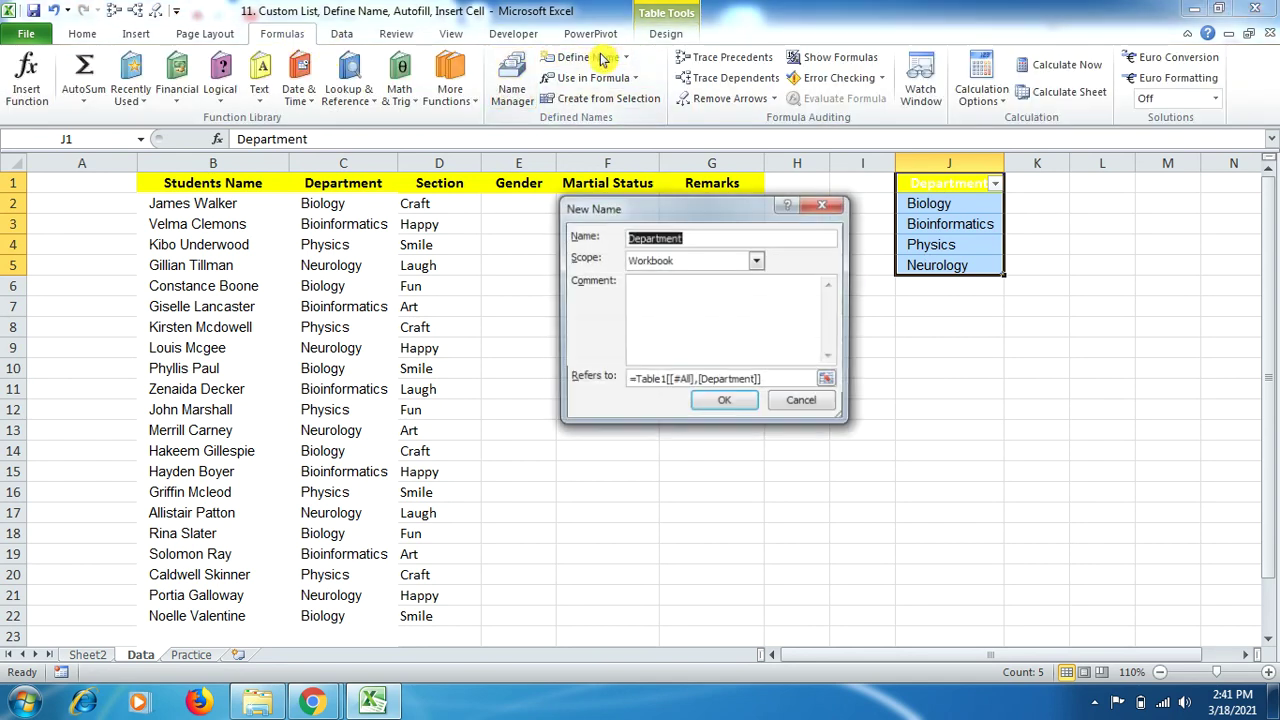
left_click(711, 237)
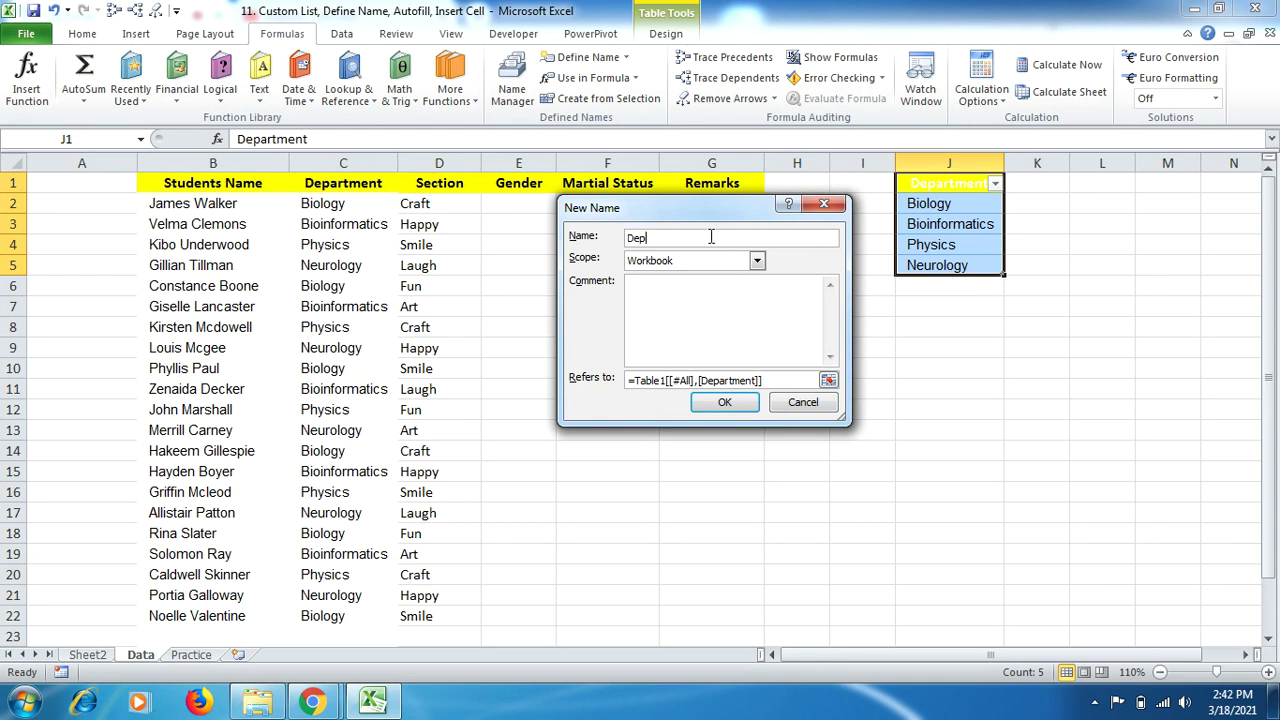
left_click(716, 408)
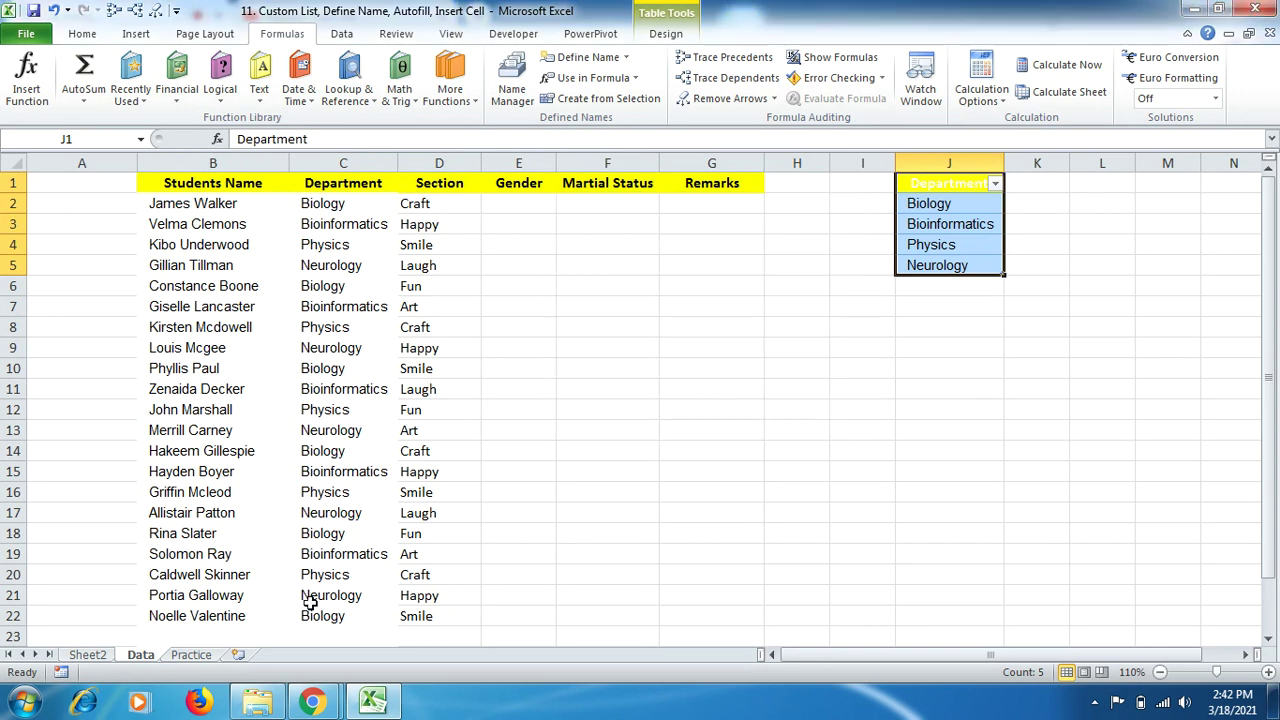
left_click(185, 657)
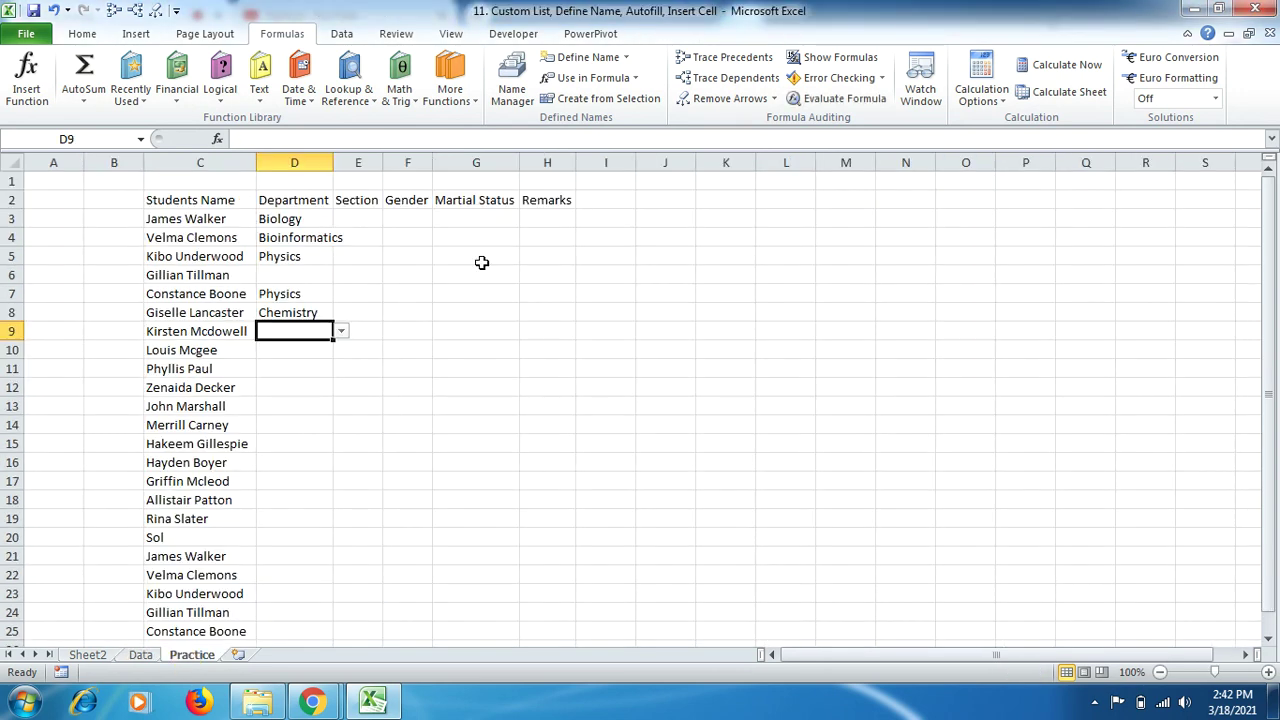
Step: Widen column D and give Section cells E3:E25 a List validation with source =Department
left_click_drag(339, 157, 524, 162)
left_click_drag(459, 217, 452, 624)
left_click(345, 33)
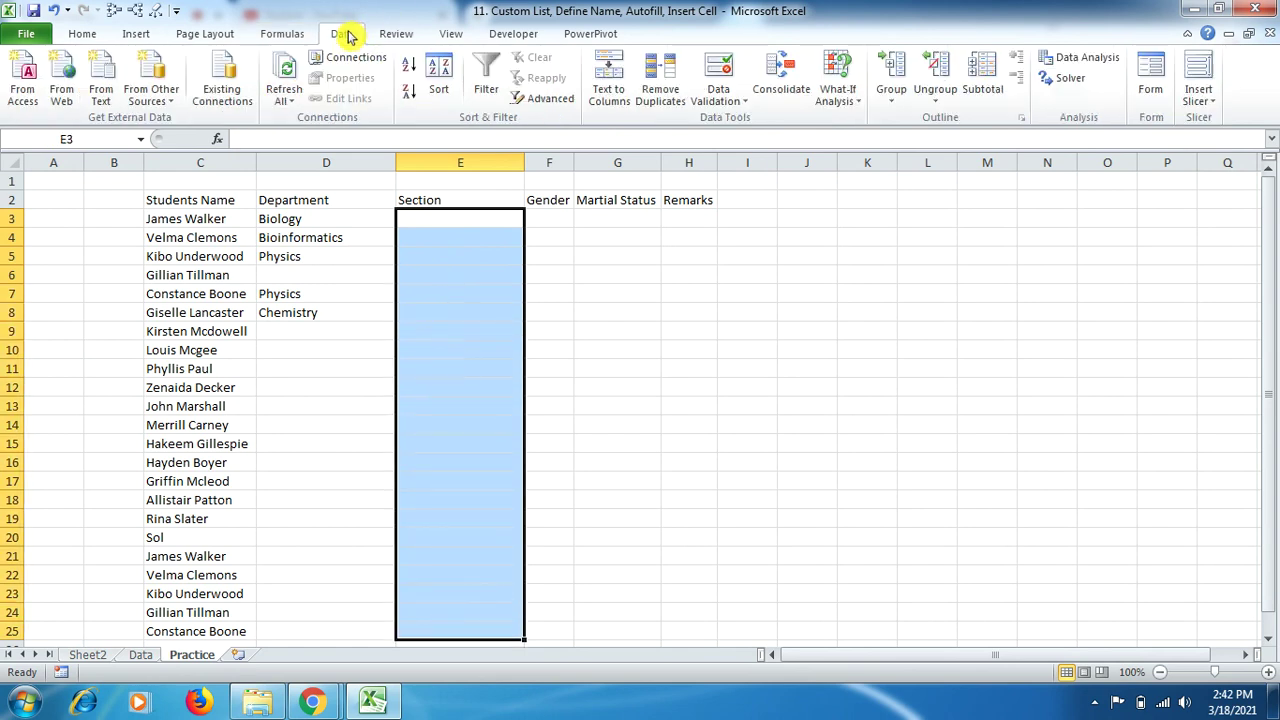
left_click(745, 100)
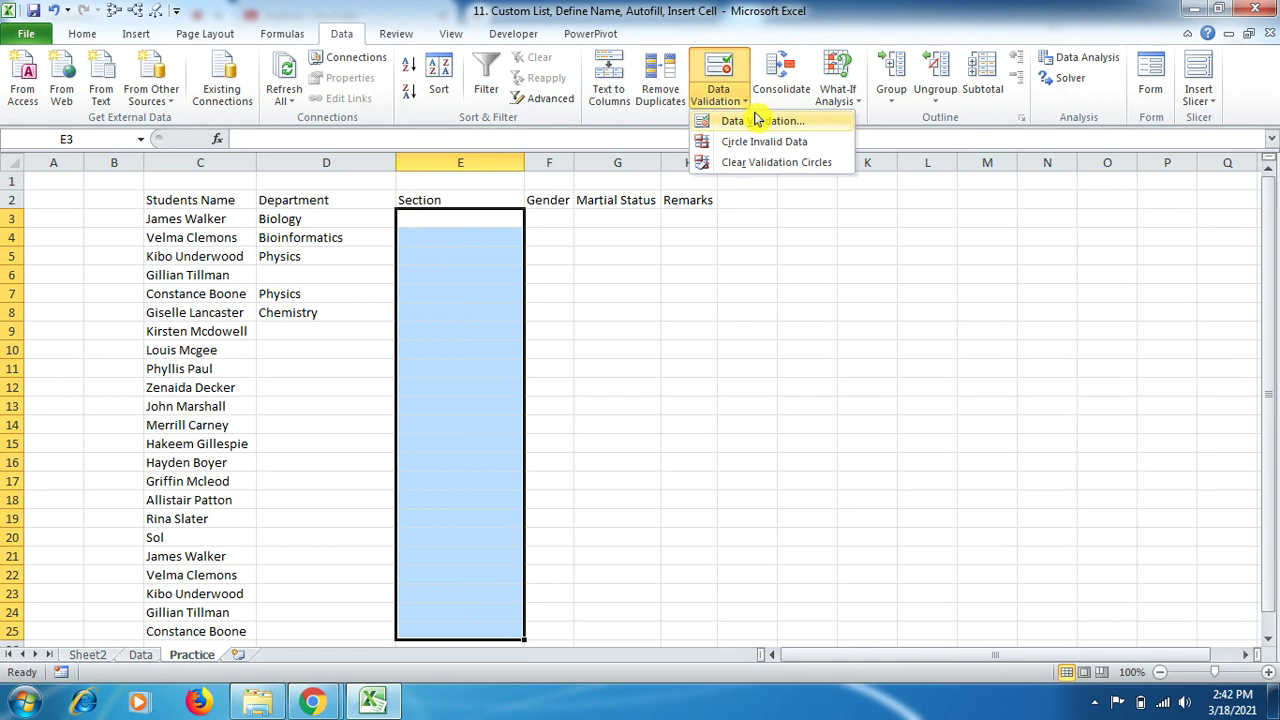
left_click(757, 118)
left_click(673, 265)
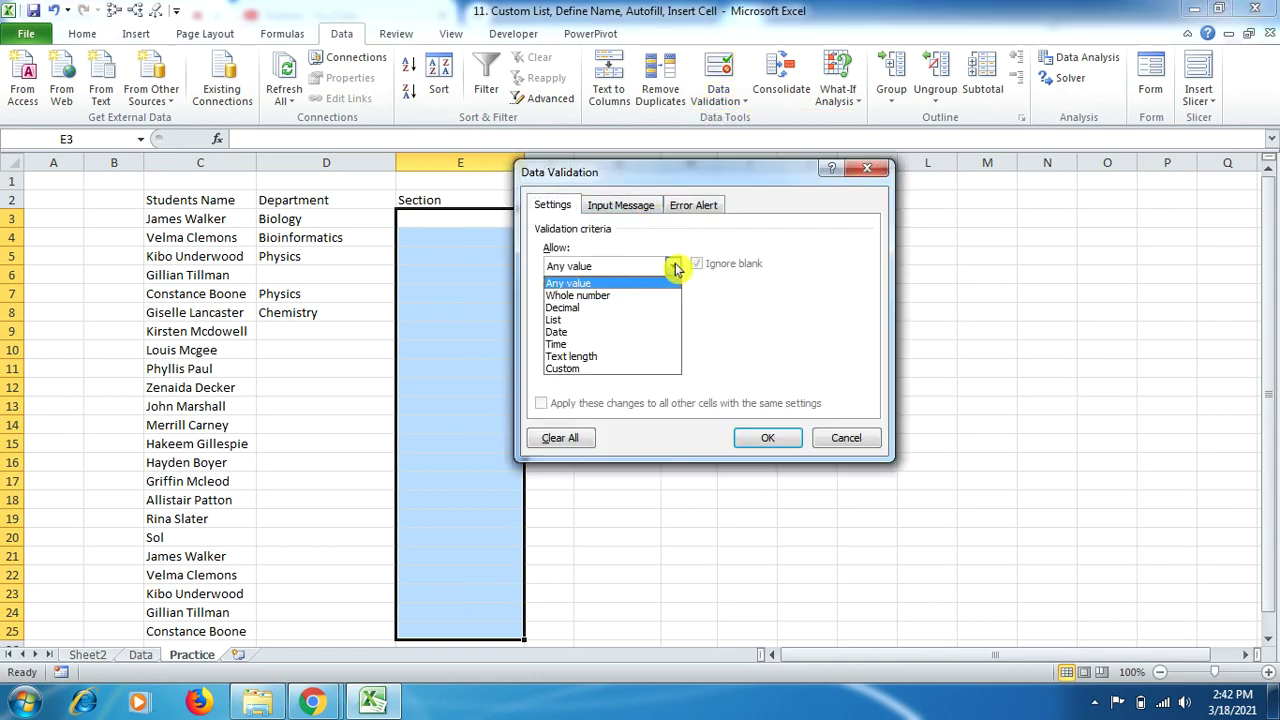
left_click(627, 326)
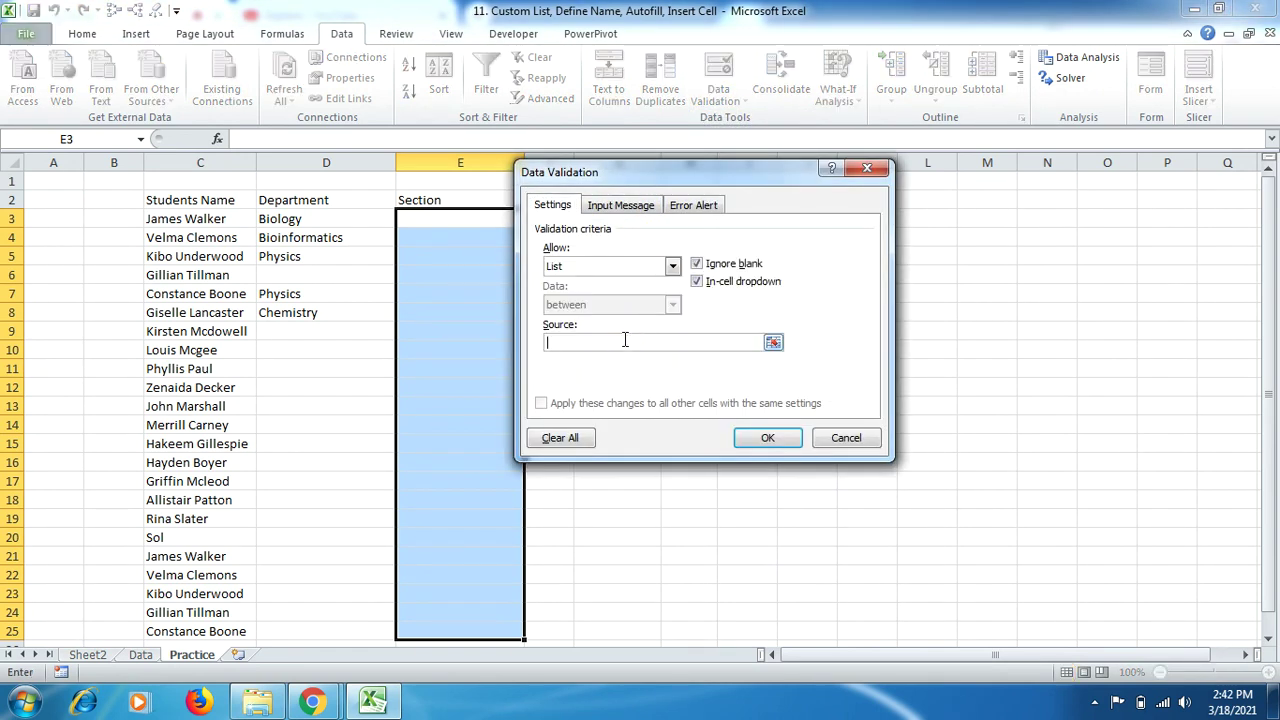
left_click(623, 343)
type("=Depart")
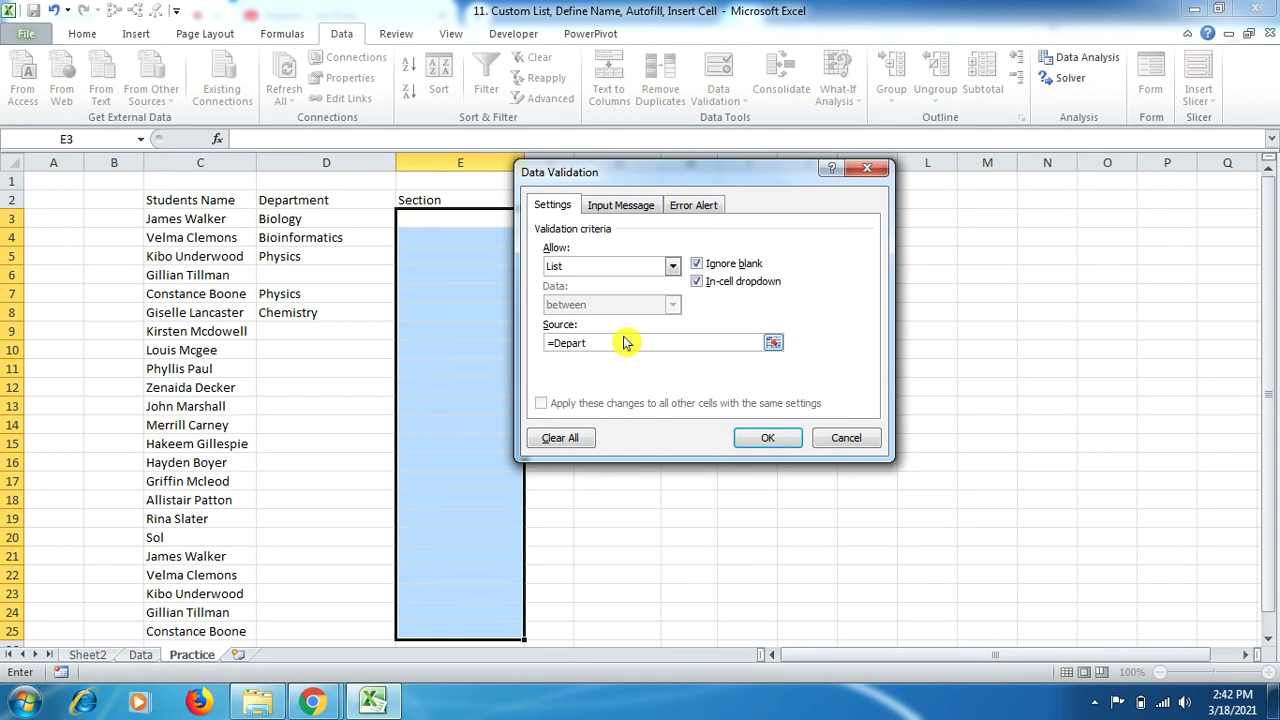
left_click(760, 443)
Step: Pick Biology for E3 and Bioinformatics for E4 from their dropdown lists
left_click(480, 225)
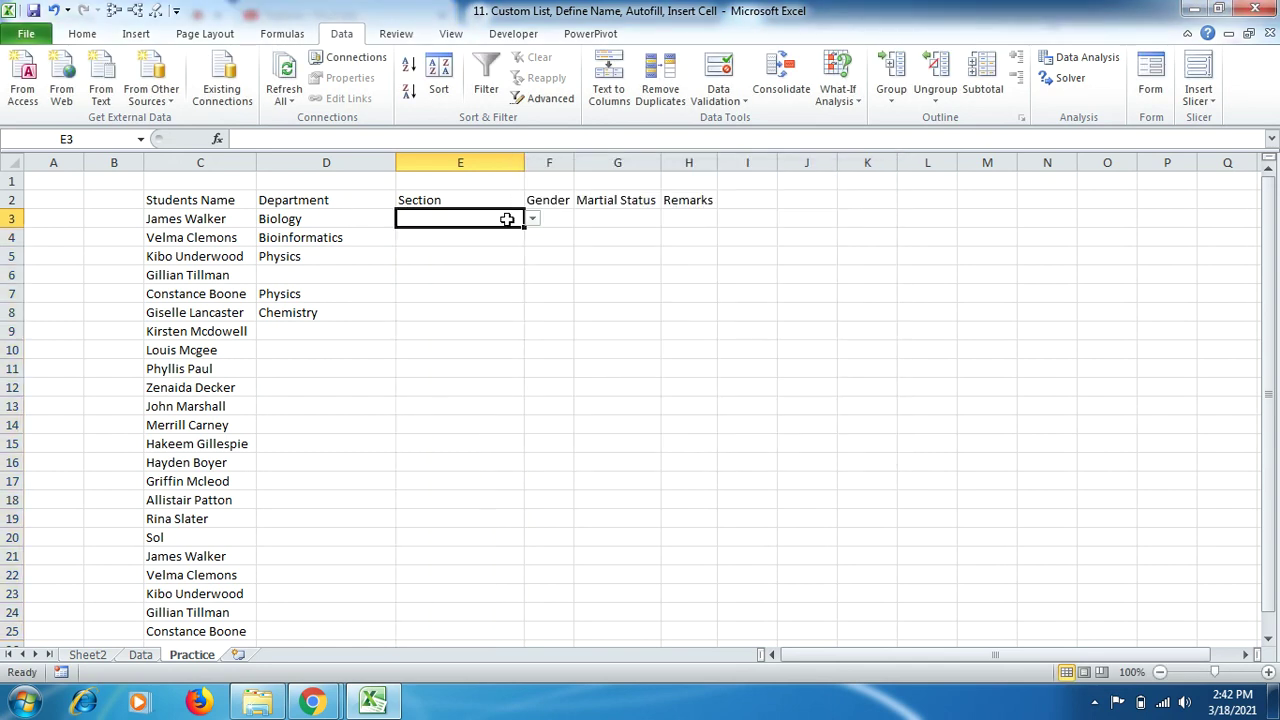
left_click(532, 219)
left_click(488, 239)
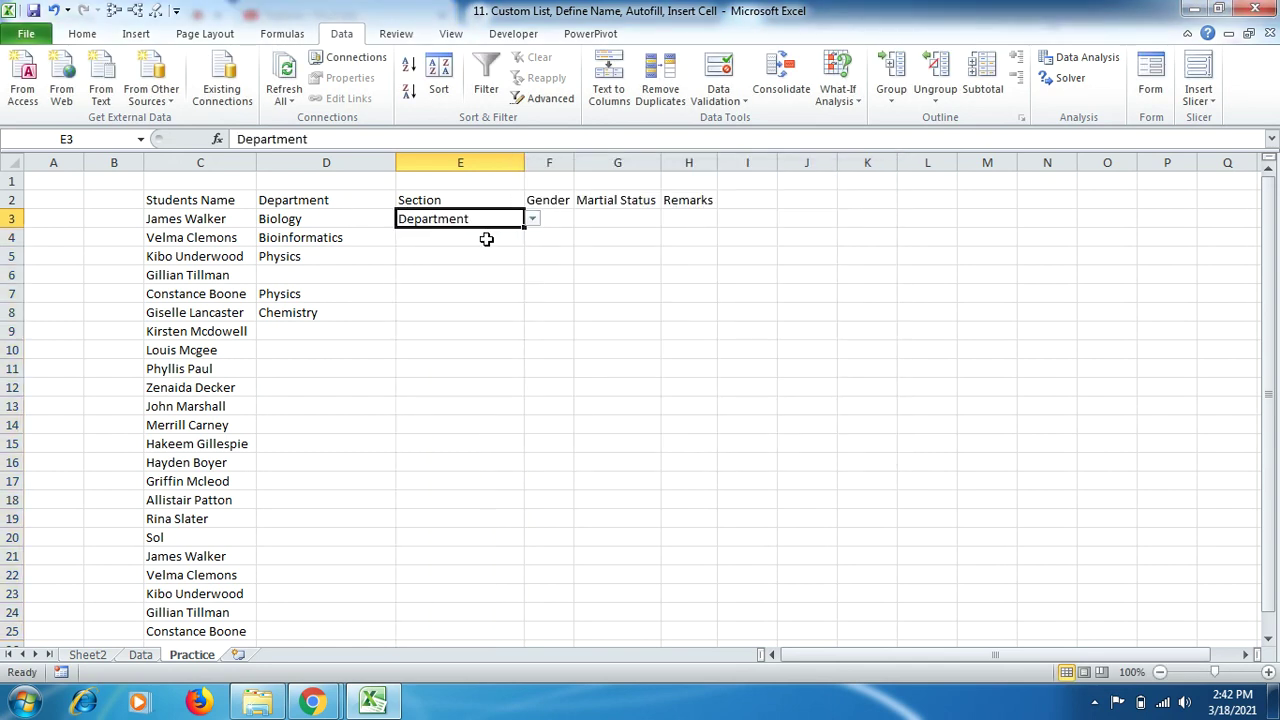
left_click(537, 222)
left_click(494, 220)
left_click(536, 220)
left_click(503, 249)
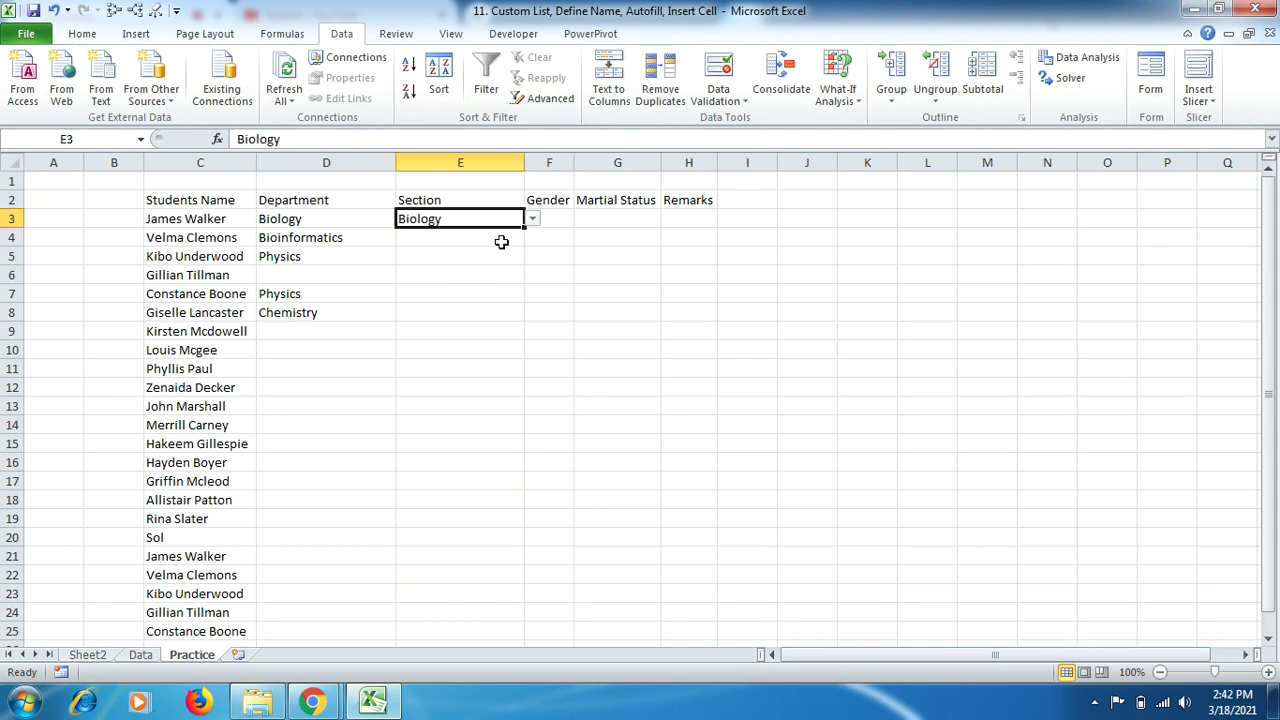
left_click(501, 242)
left_click(532, 238)
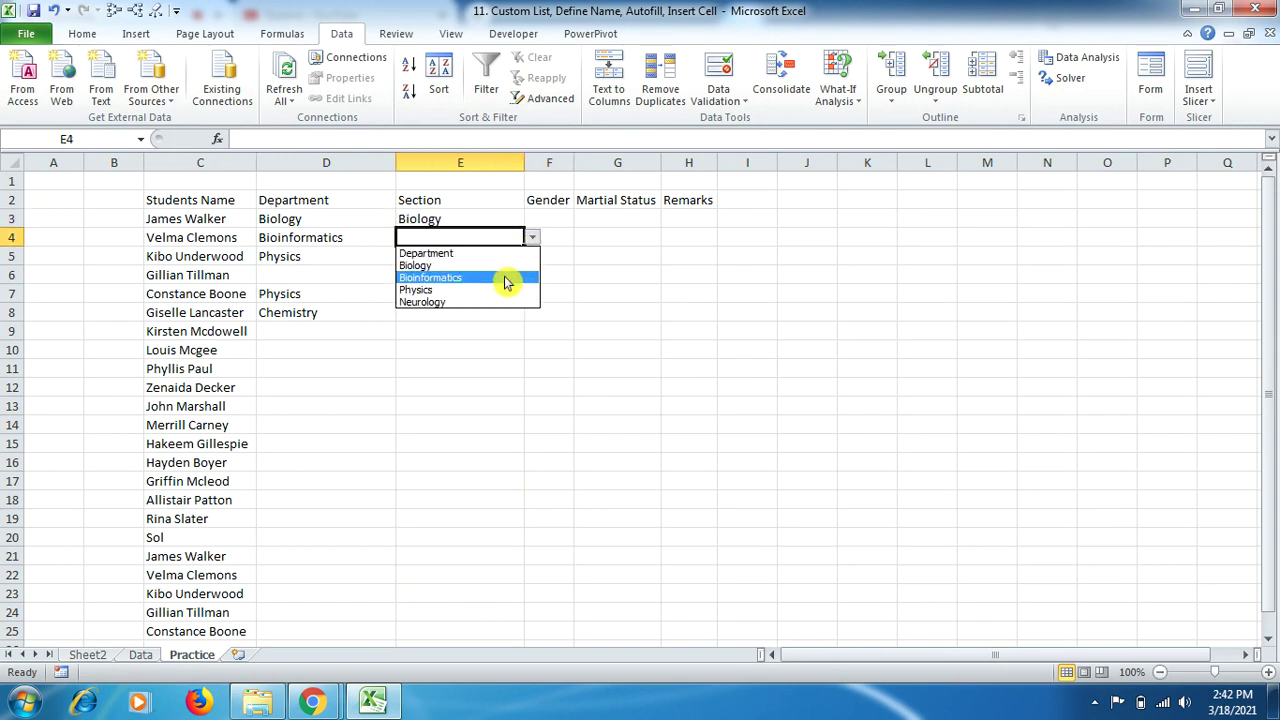
left_click(505, 279)
Step: Try entering Chemistry in E5 and cancel the validation error that rejects it
left_click(500, 257)
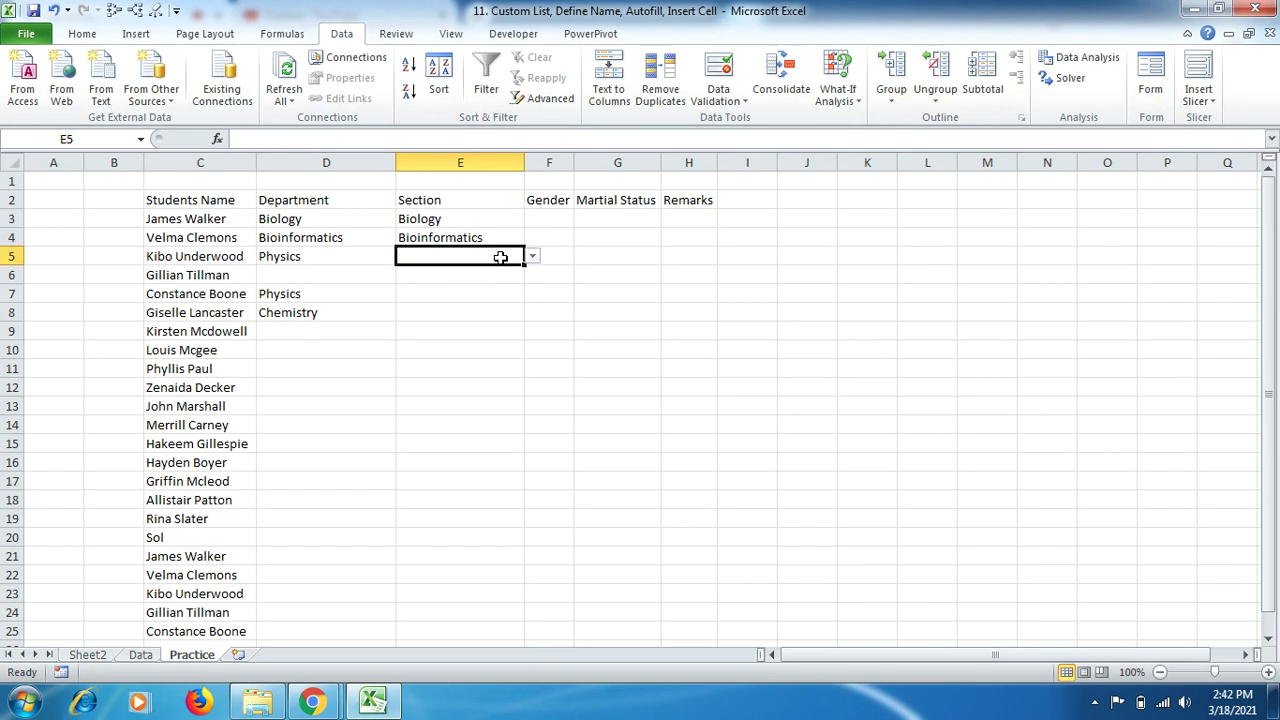
type("Chemisty")
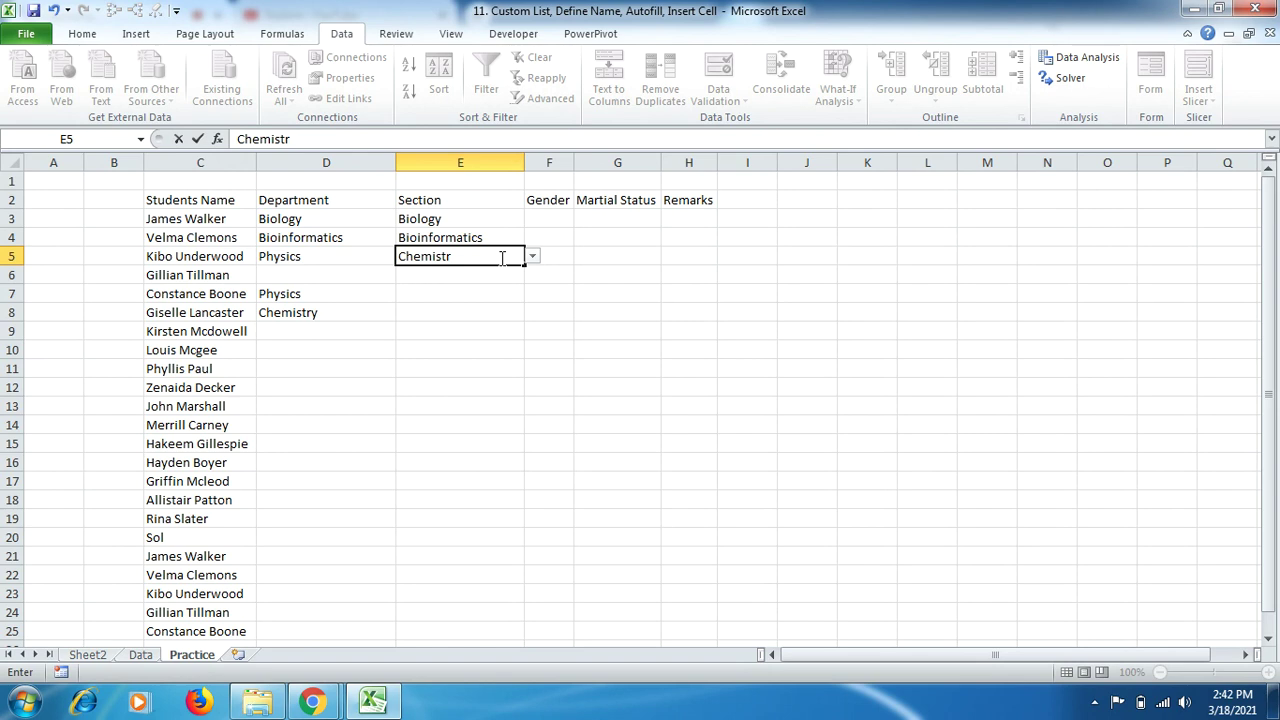
type("y")
key("Return")
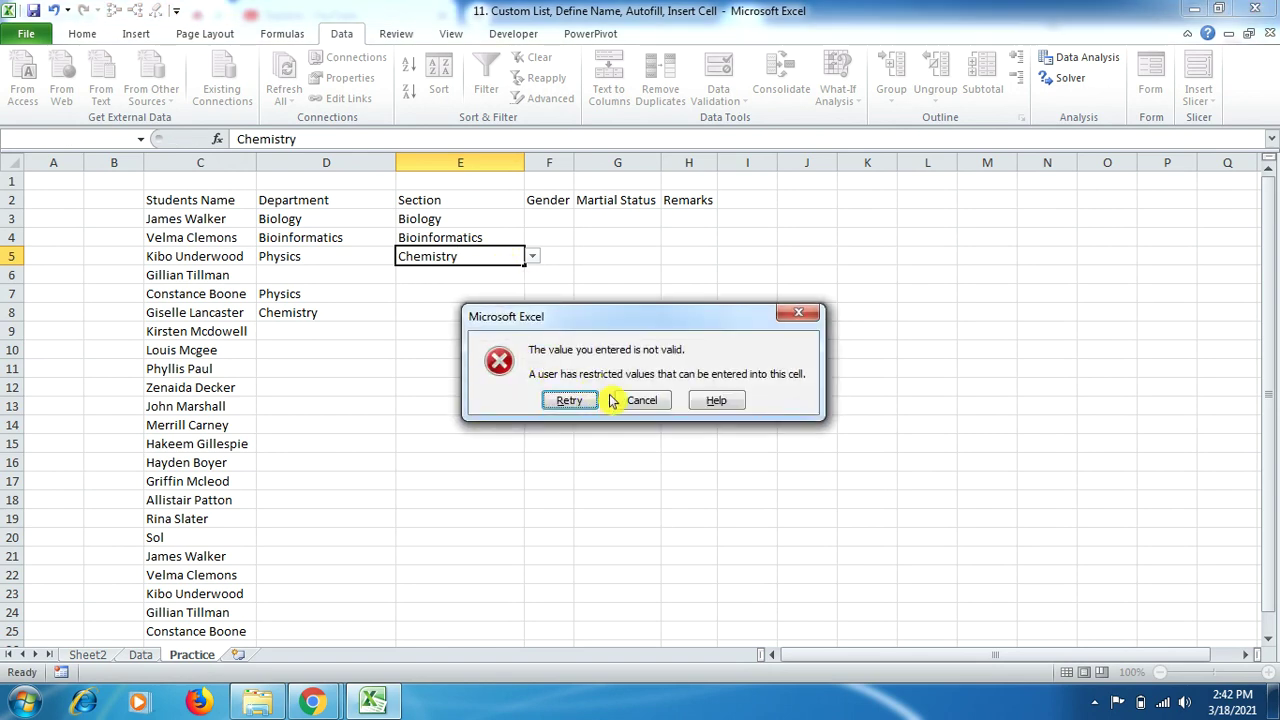
left_click(613, 400)
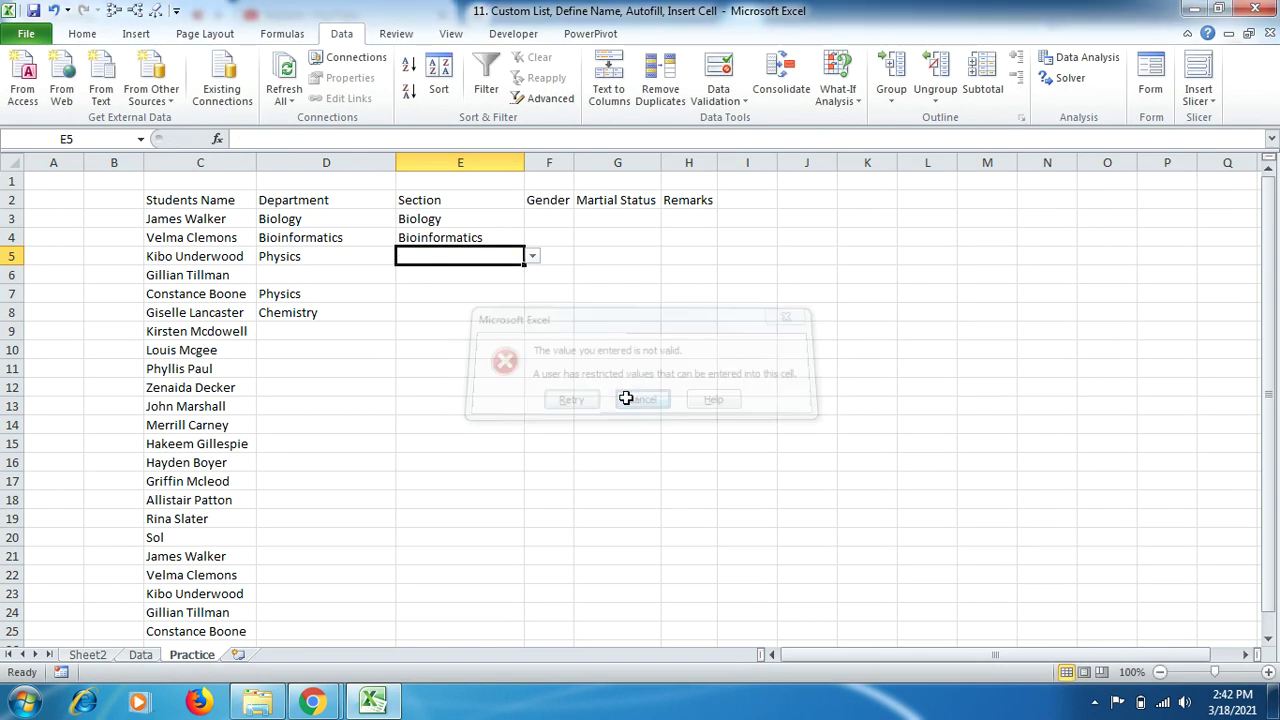
left_click(143, 656)
Step: Add Chemistry as a fifth Department table entry in J6 on the Data sheet
left_click(943, 286)
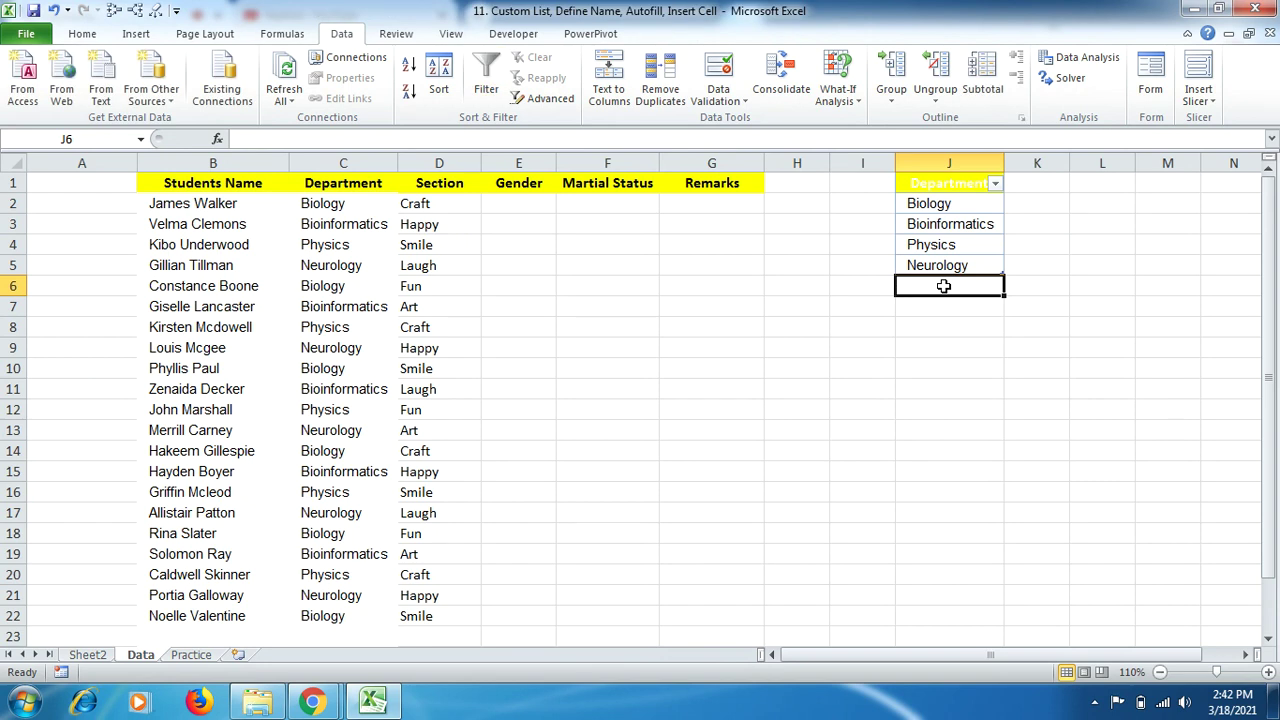
type("c")
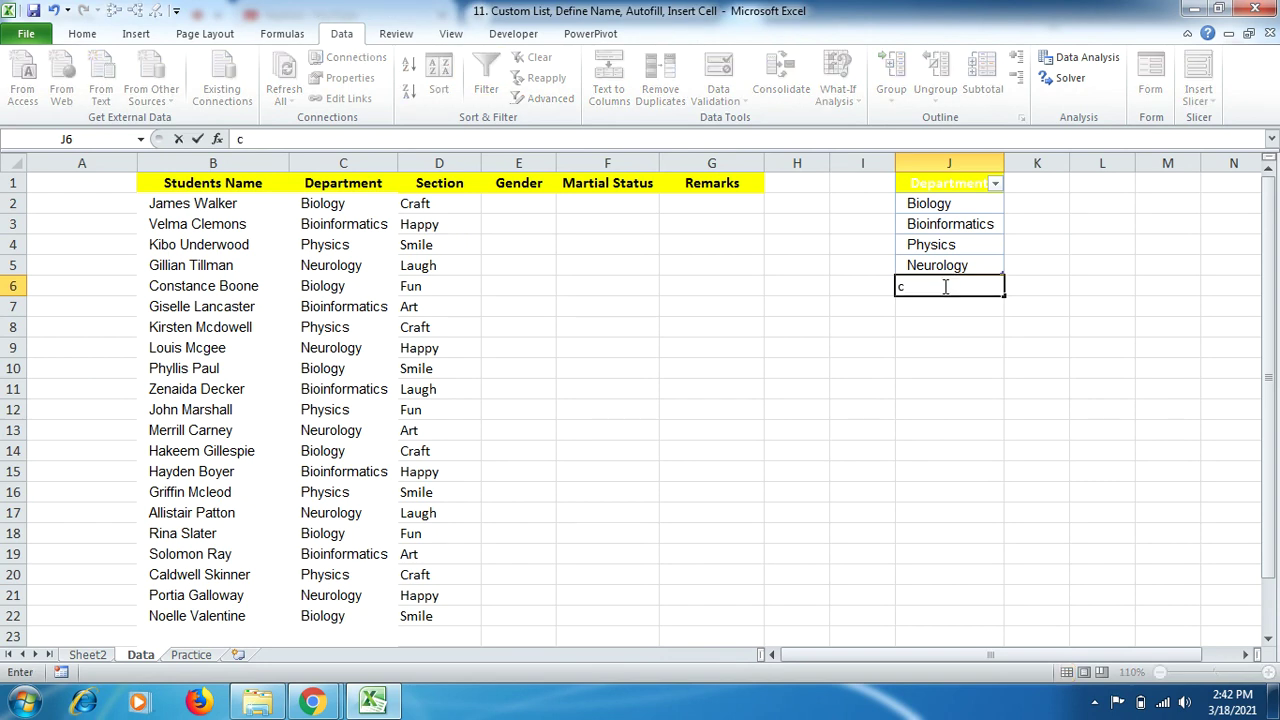
type("Chemistry")
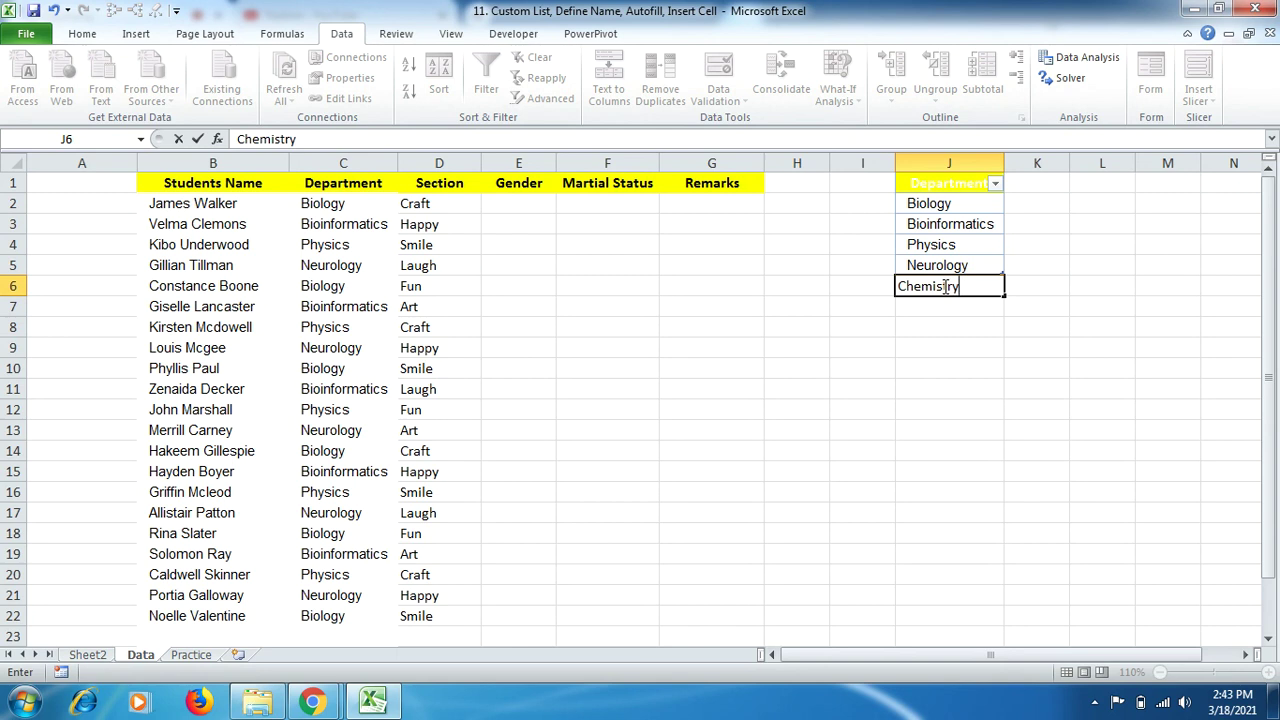
key("Return")
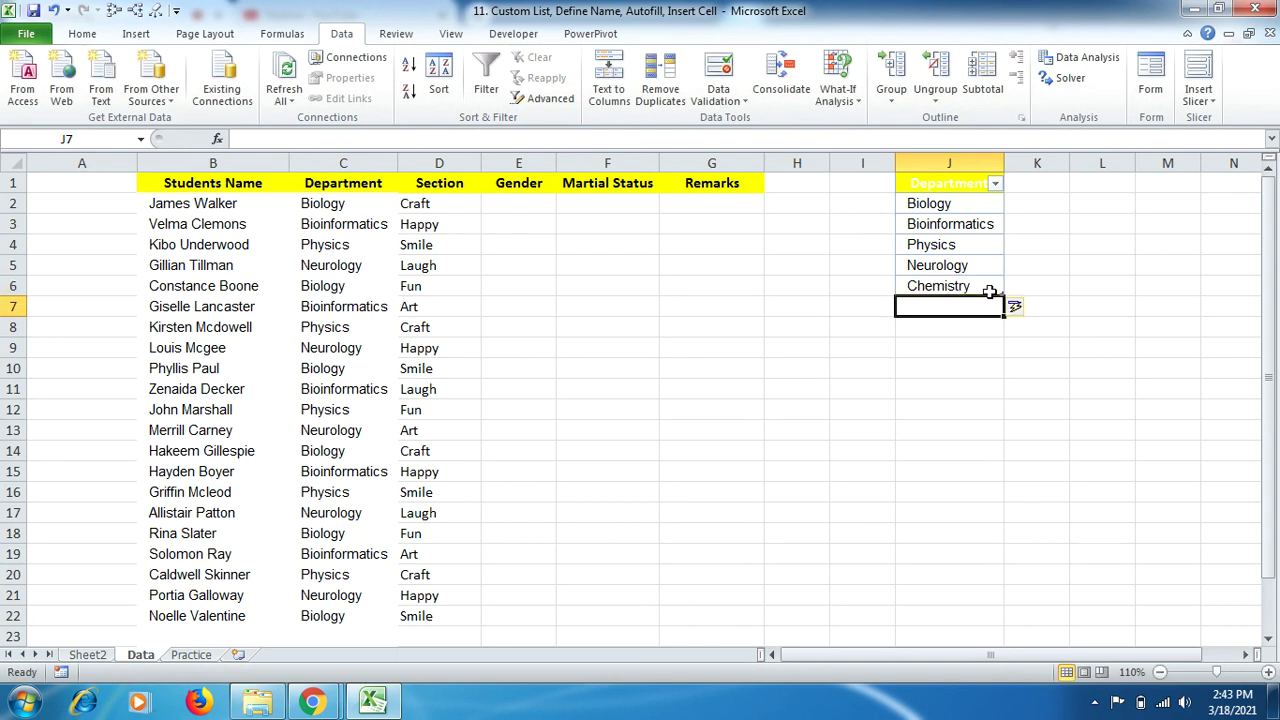
left_click(191, 654)
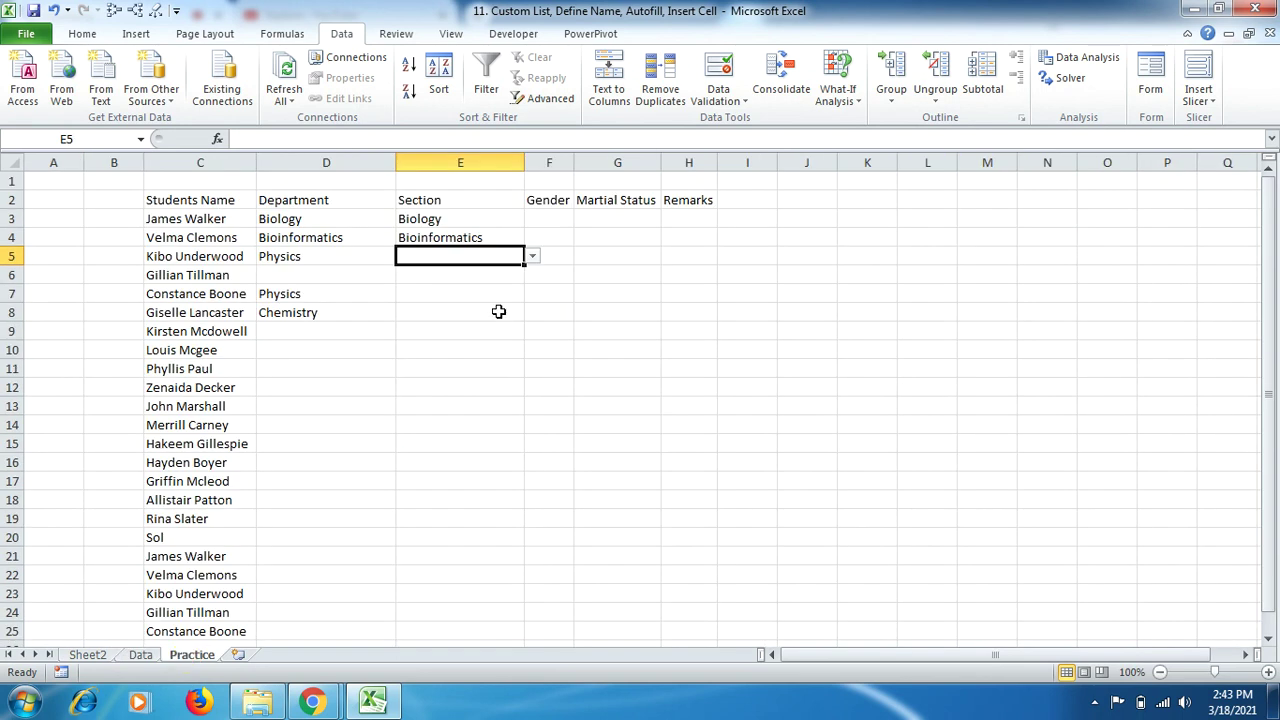
Step: Choose Chemistry for E5 from its dropdown and fill it down to E6 with Ctrl+D
left_click(533, 257)
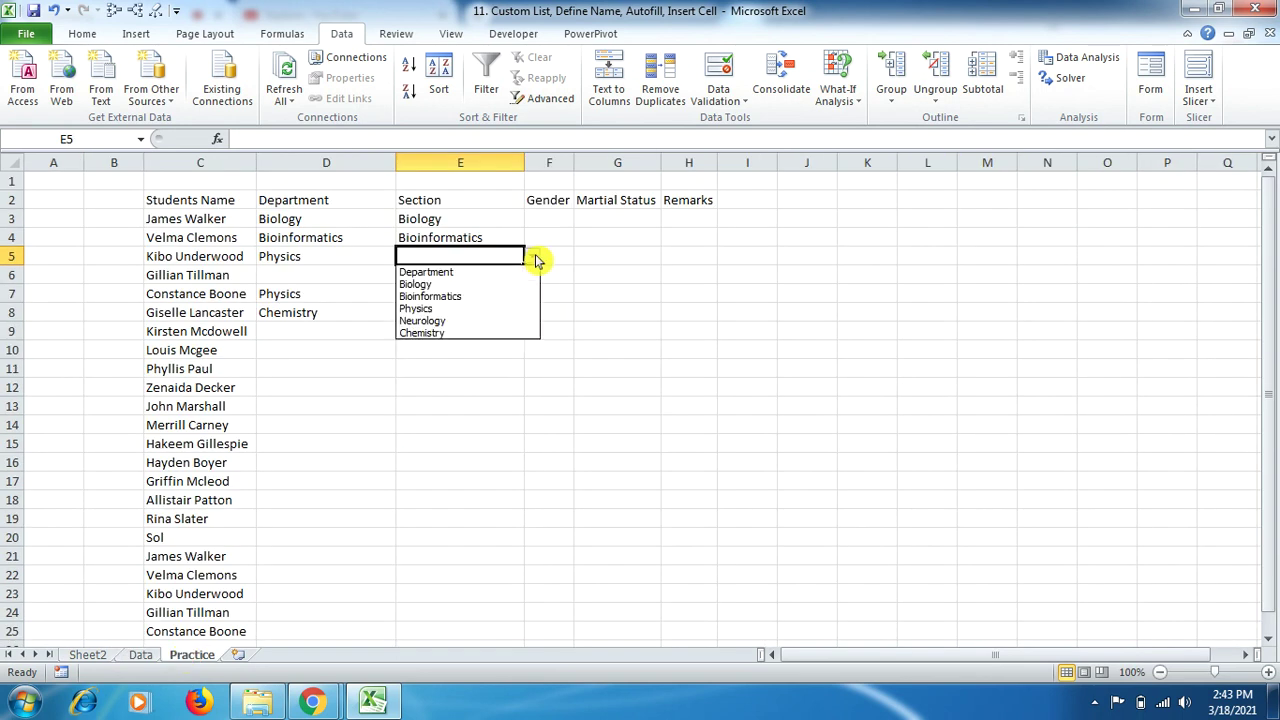
left_click(466, 332)
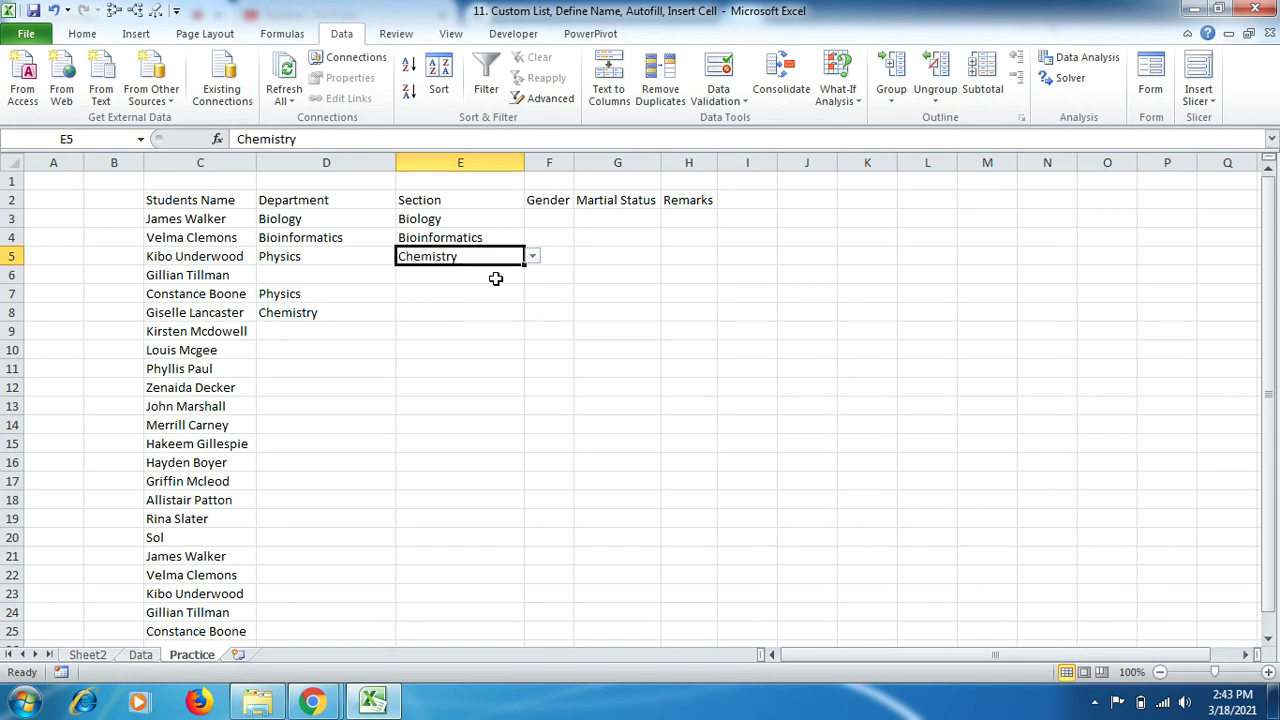
left_click(494, 277)
key("ctrl+d")
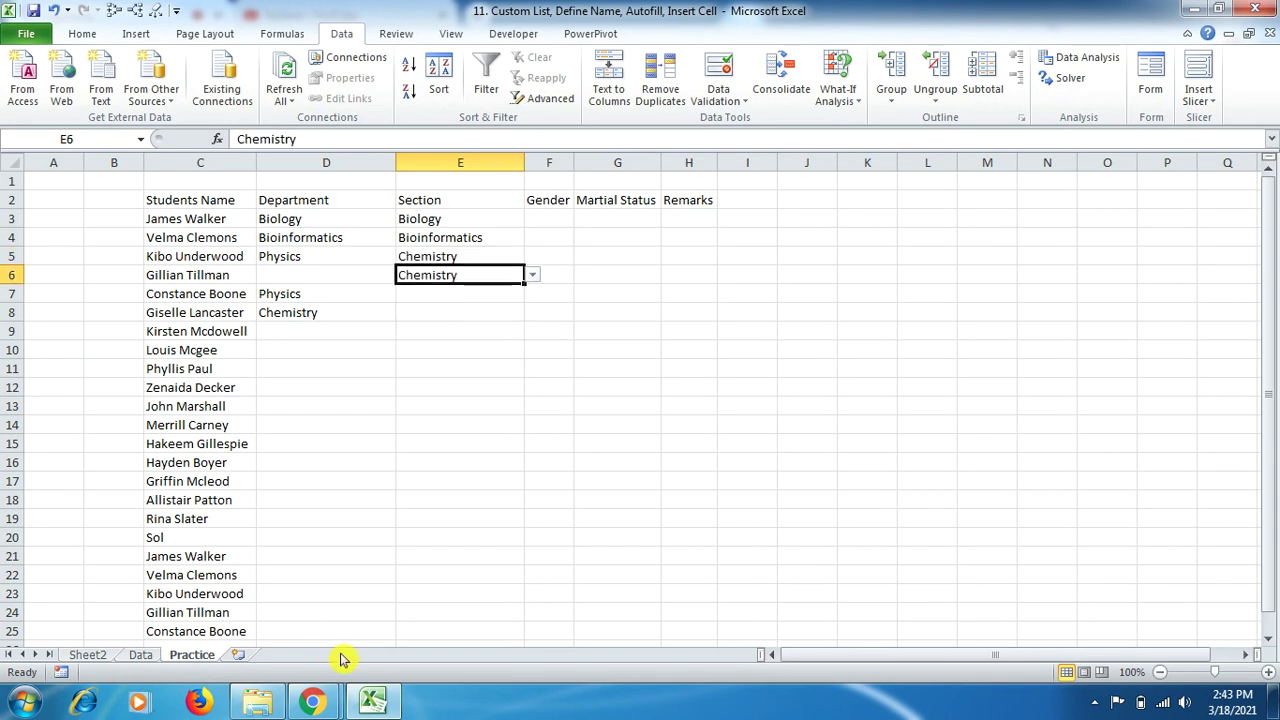
left_click(86, 655)
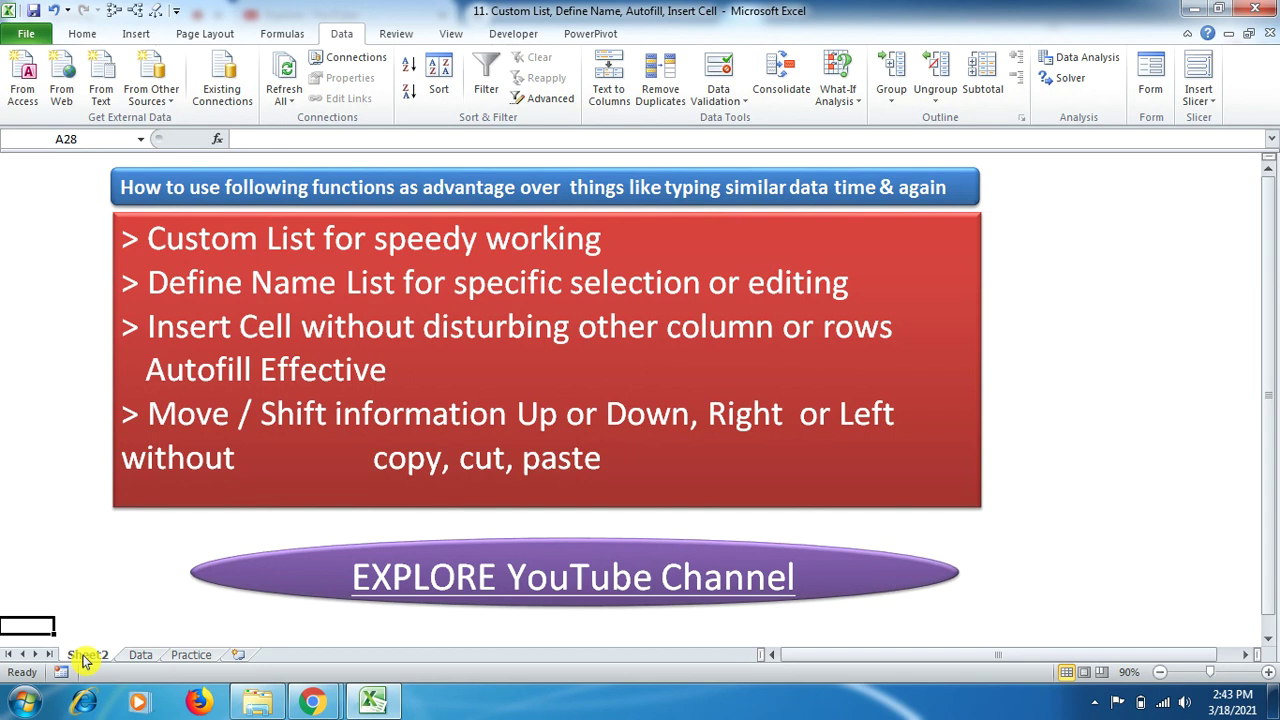
Step: Go via the Practice sheet back to the Data sheet and select a student's name cell
left_click(192, 655)
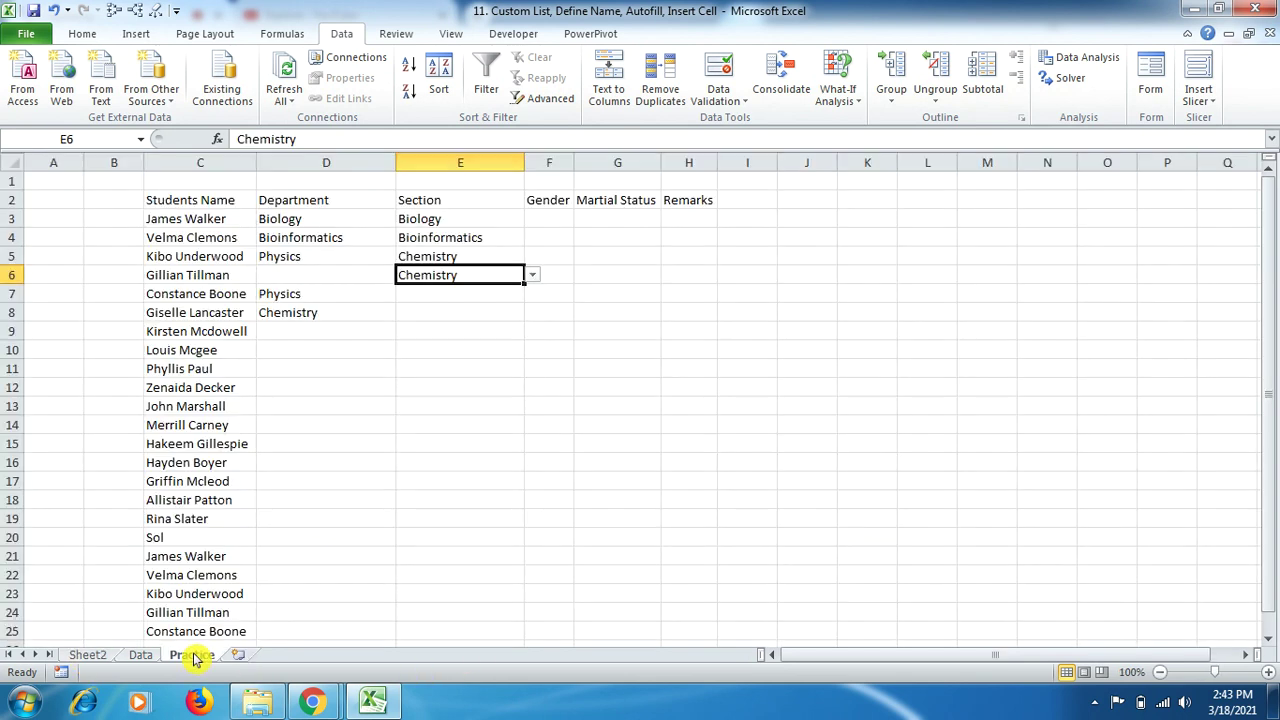
left_click(139, 656)
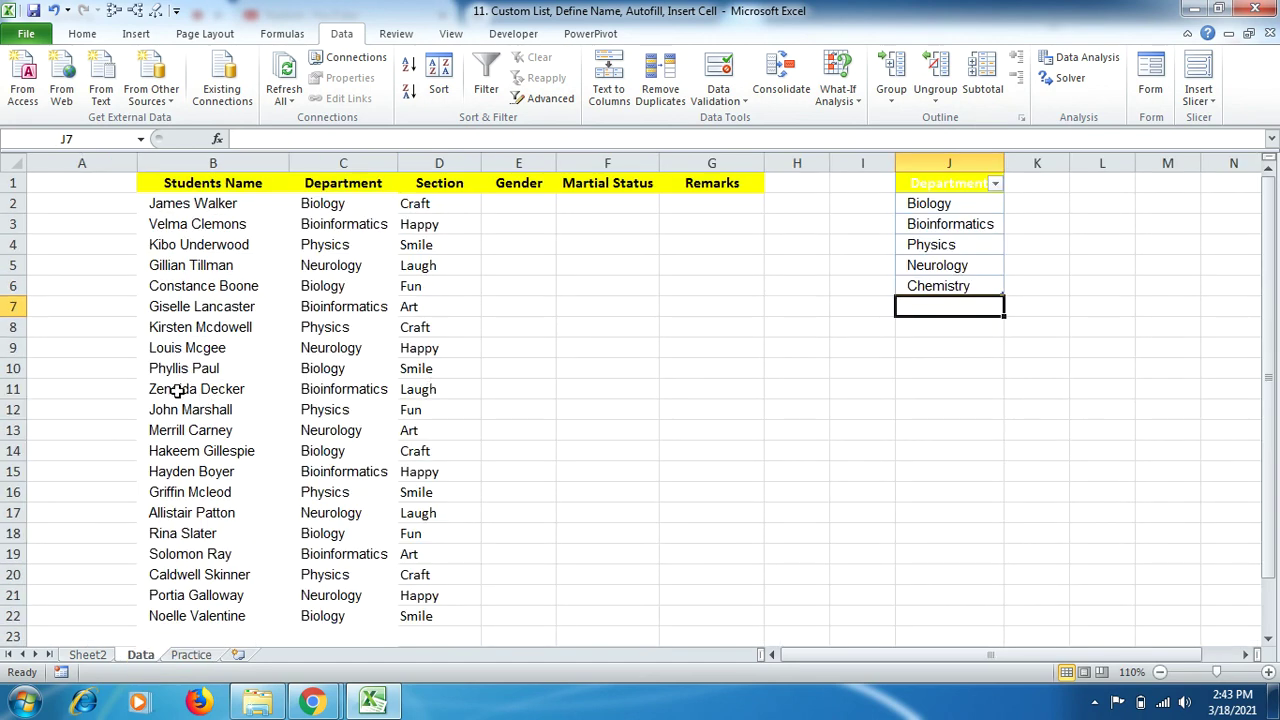
left_click(177, 389)
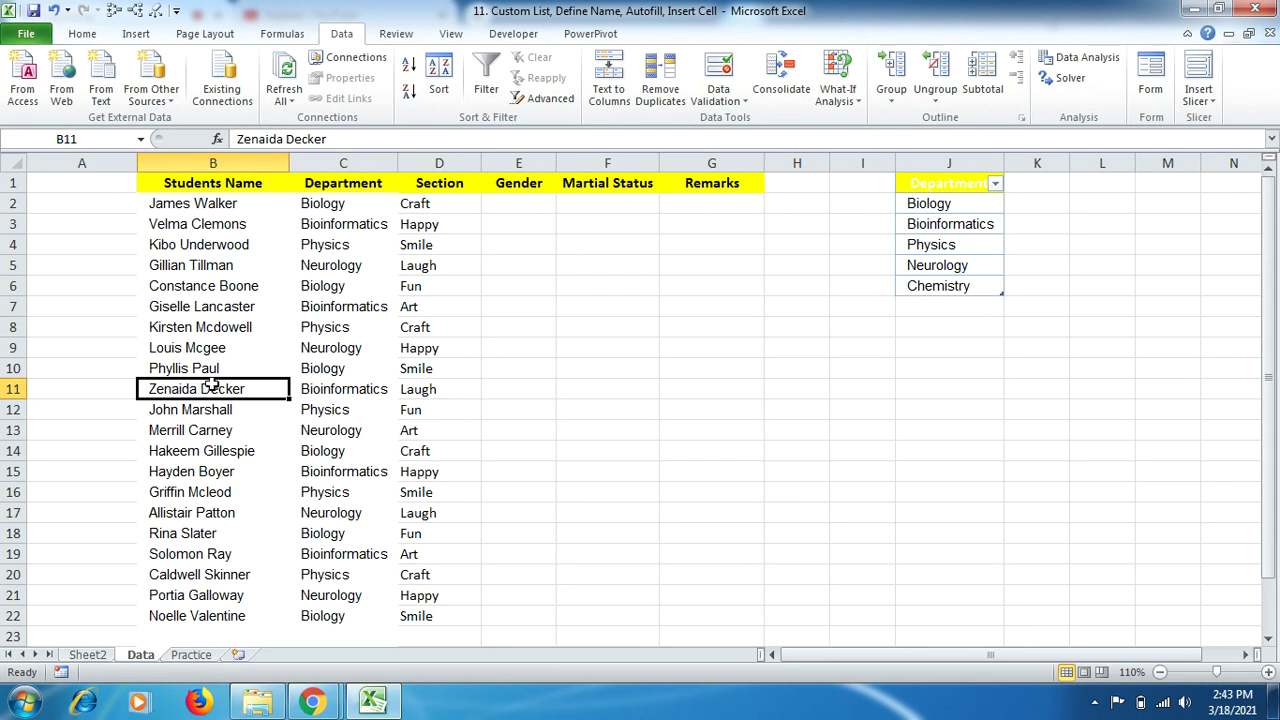
left_click(206, 349)
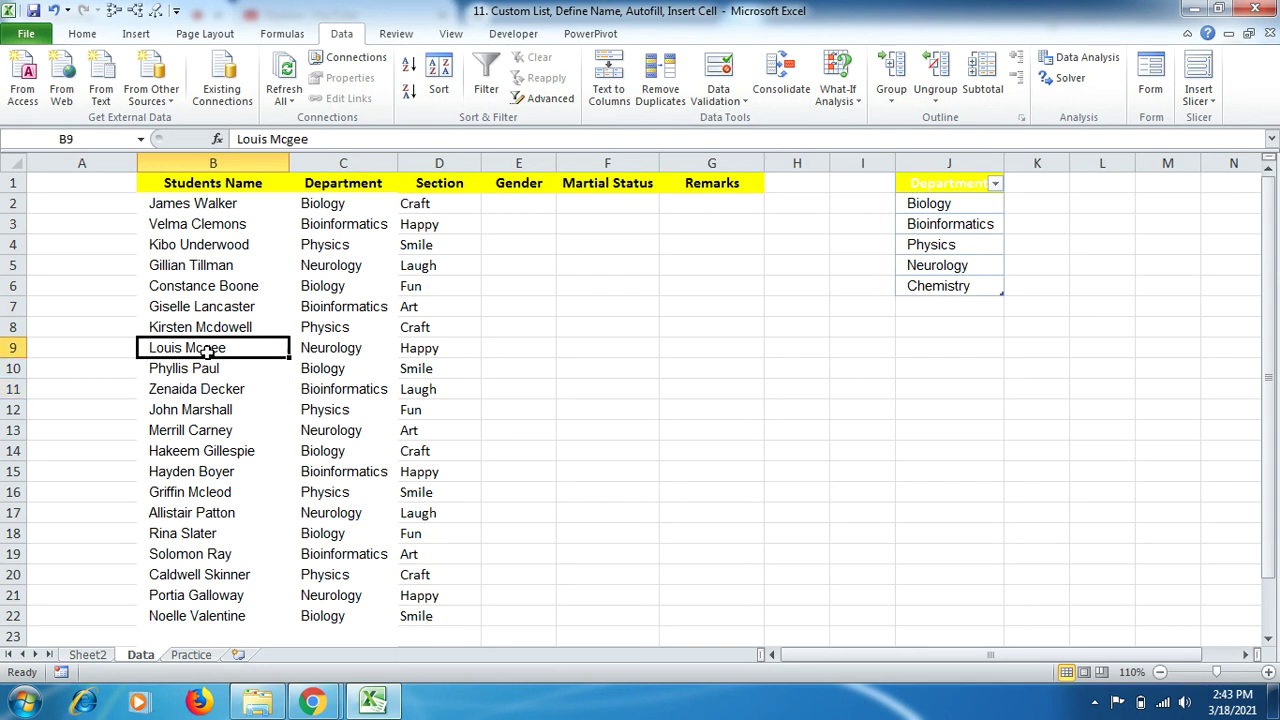
right_click(206, 350)
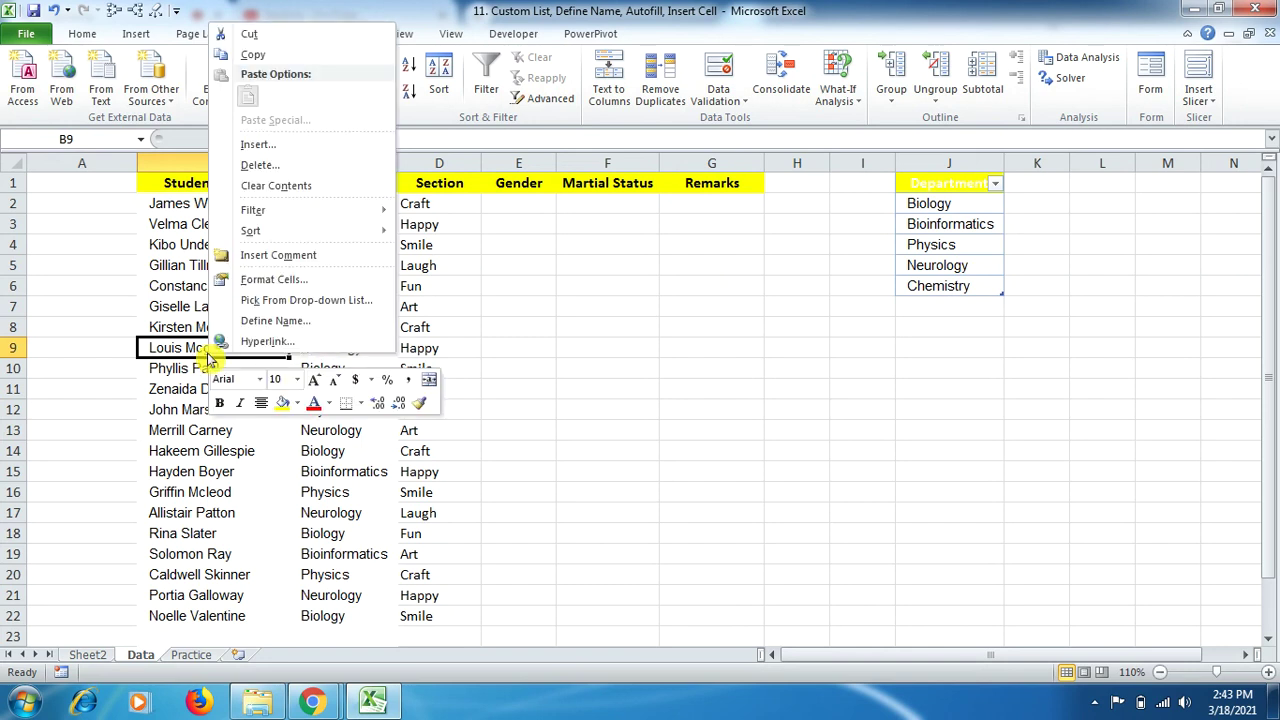
left_click(309, 144)
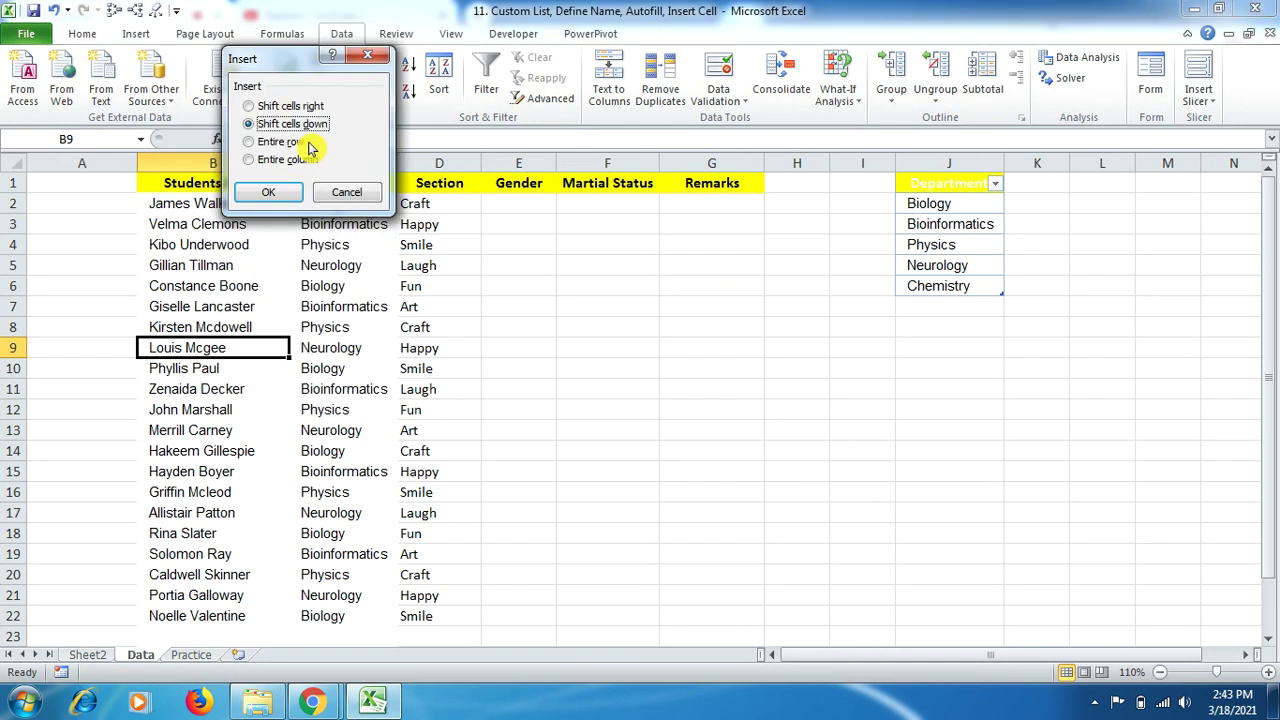
left_click(252, 146)
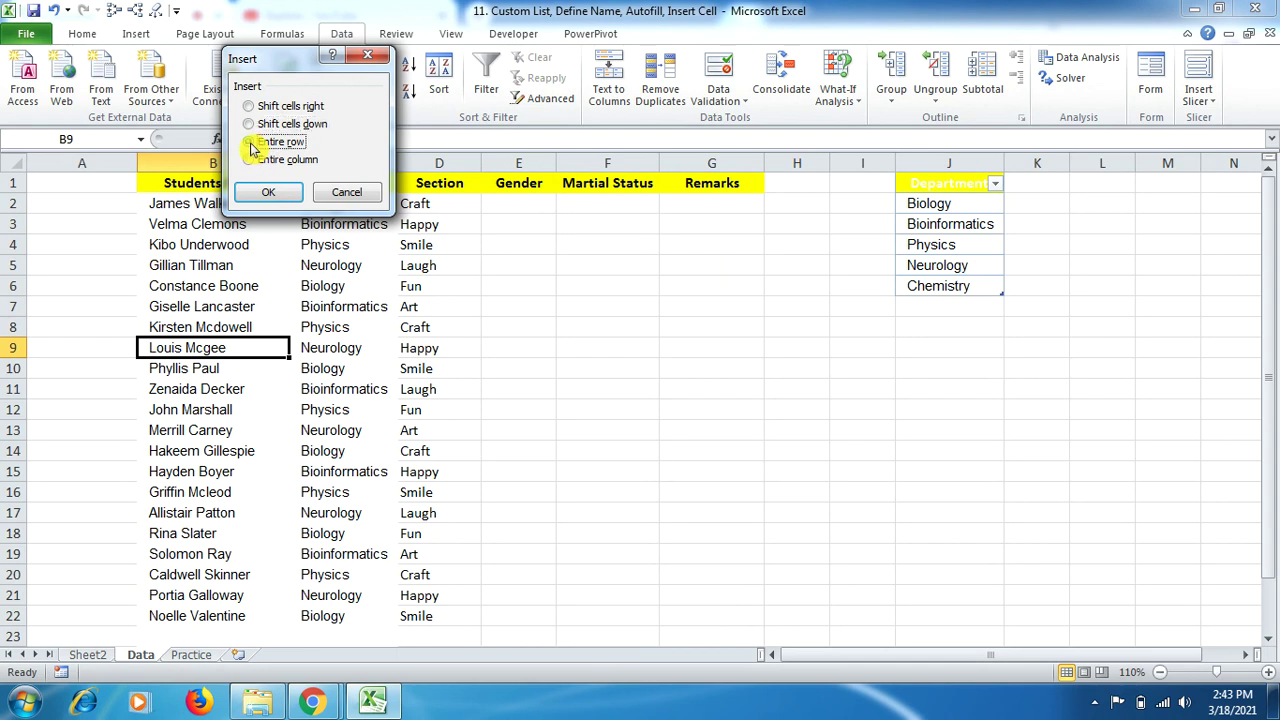
left_click(268, 192)
left_click(251, 372)
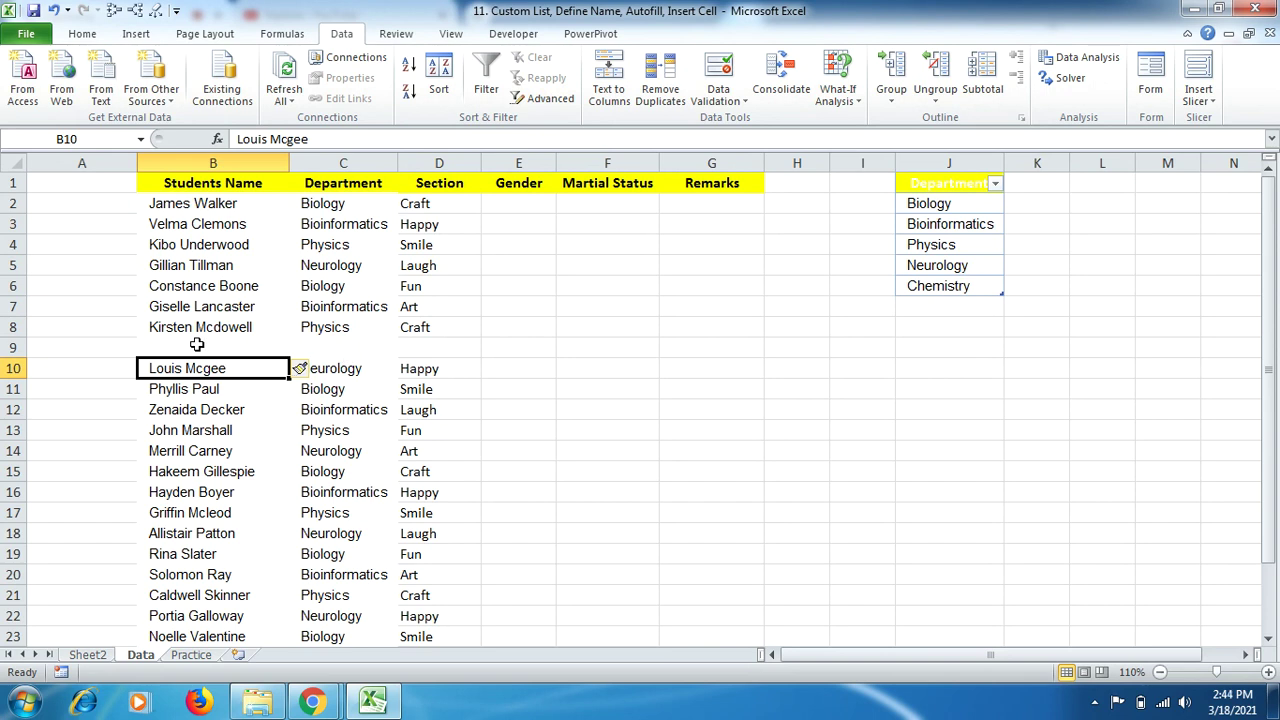
key("ctrl+z")
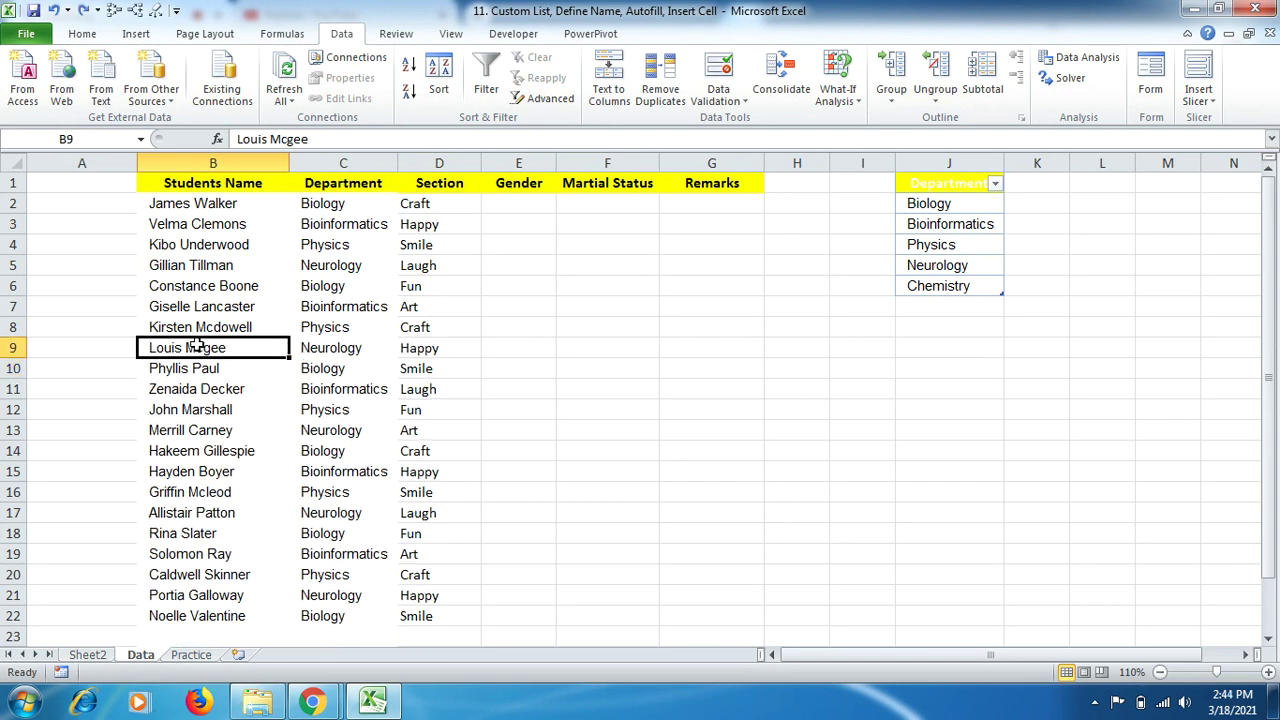
Step: Insert a cell at B9 shifting names down, and enter the new student's name there
right_click(197, 346)
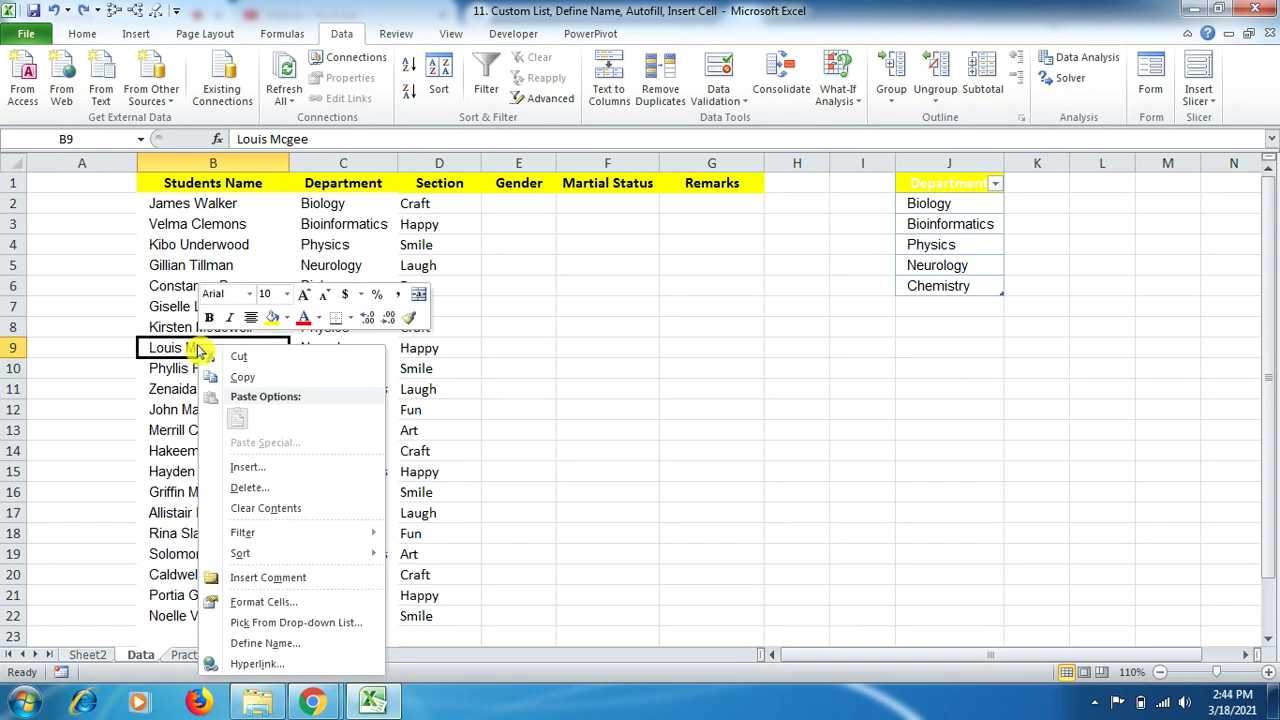
left_click(296, 468)
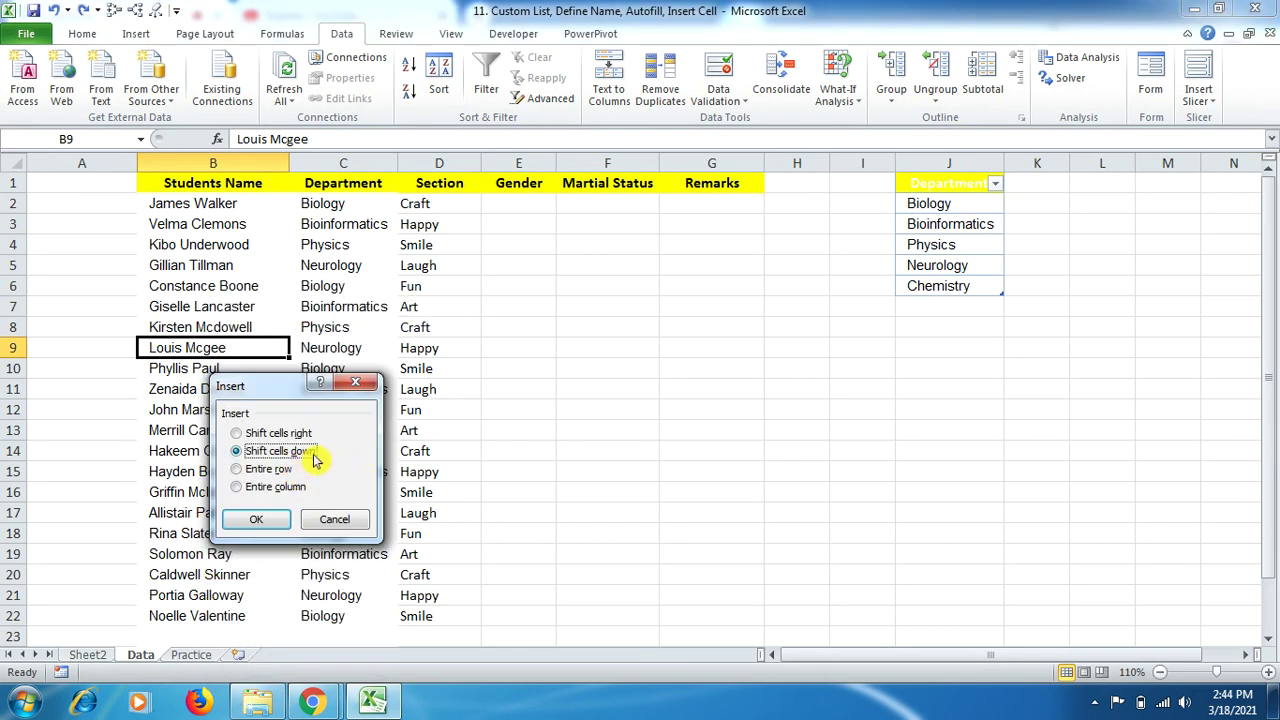
left_click(257, 519)
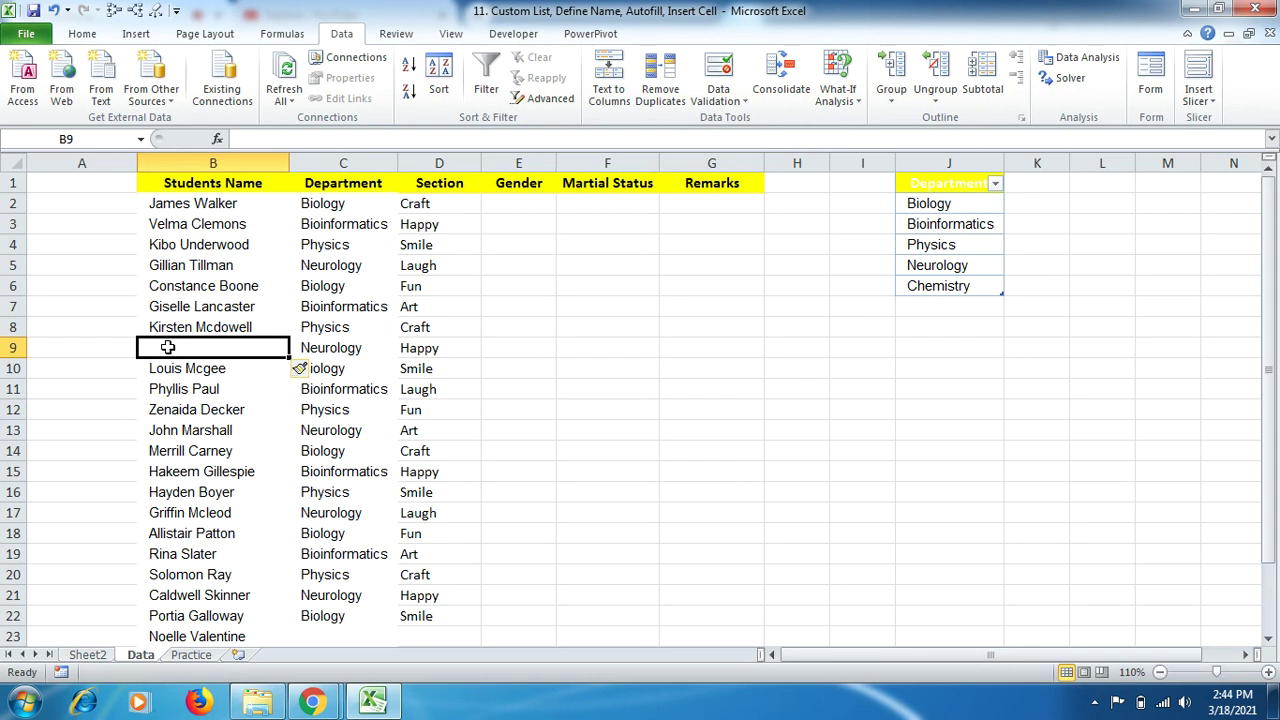
type("Andy")
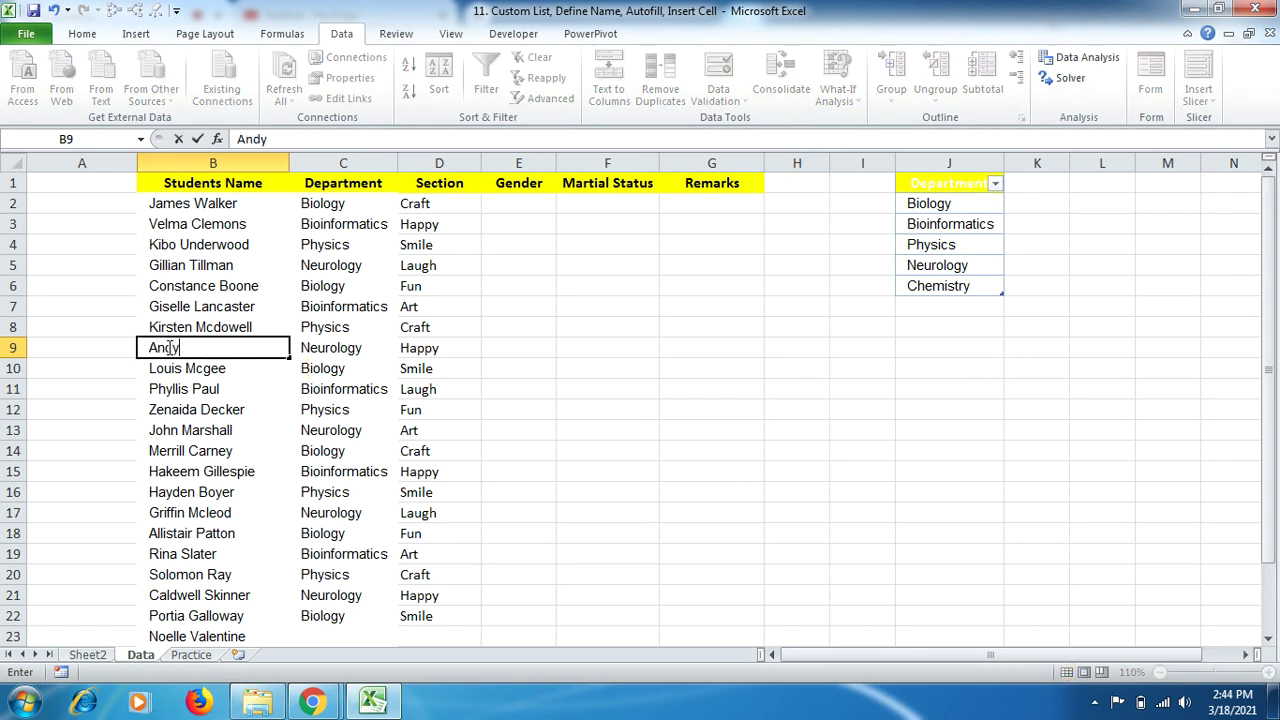
left_click(240, 372)
Step: Select the new row across B:D, then the names from B10 down to B23
left_click_drag(259, 349, 415, 347)
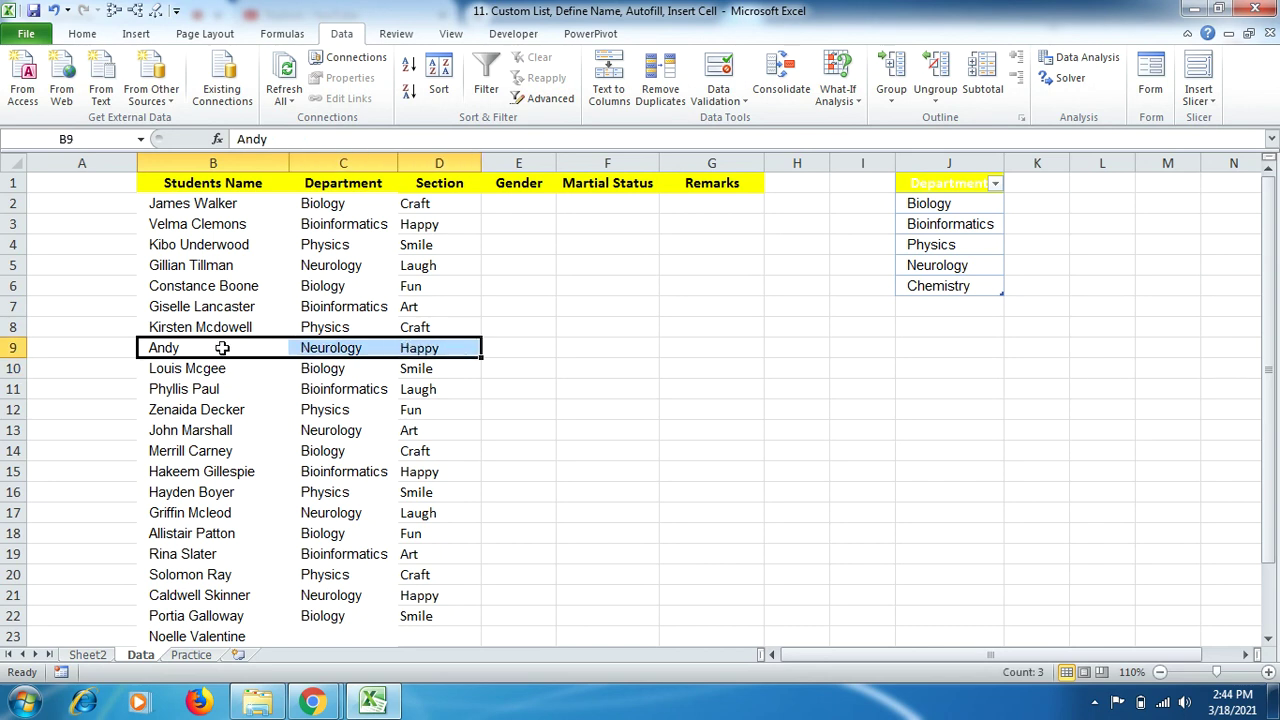
left_click(325, 369)
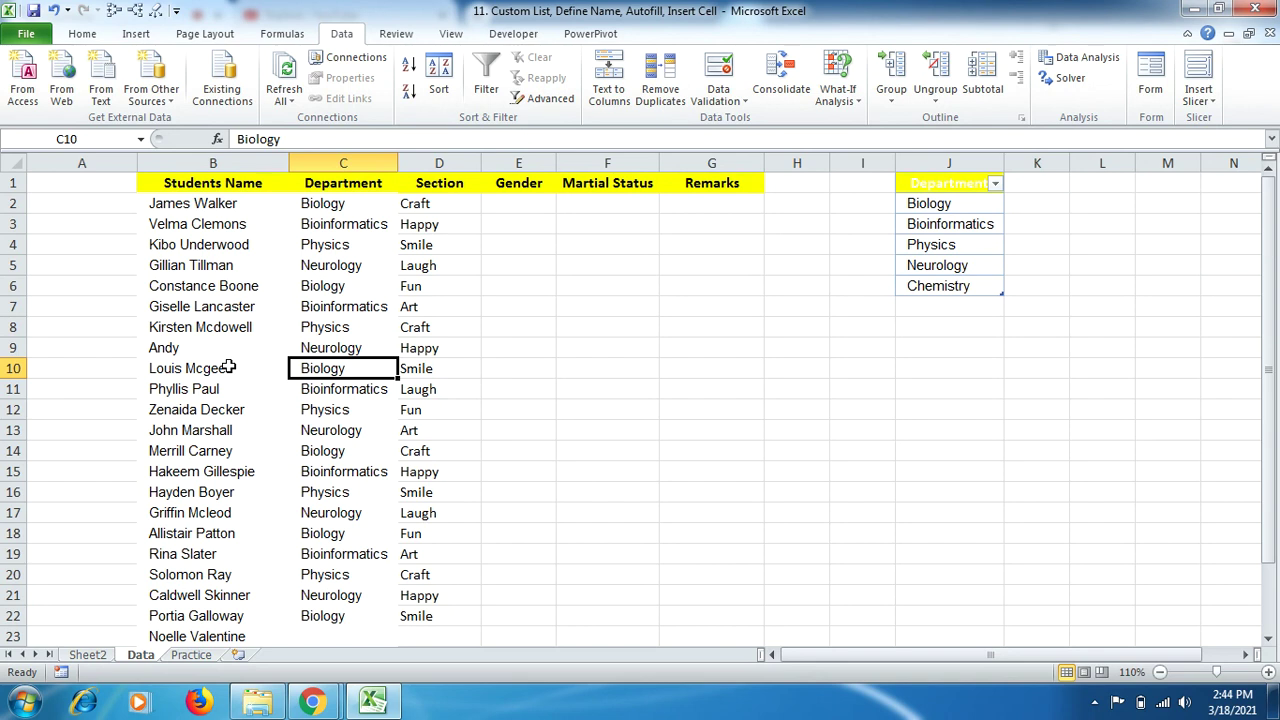
left_click_drag(228, 368, 216, 626)
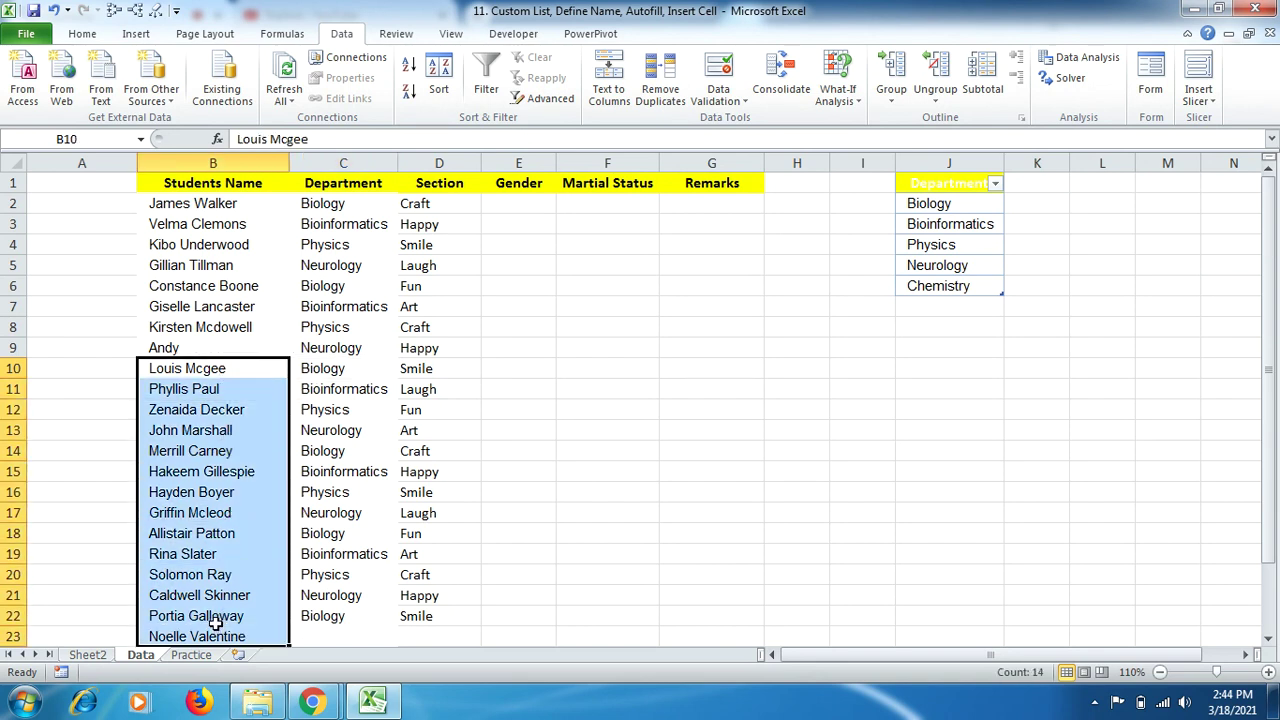
left_click(216, 619)
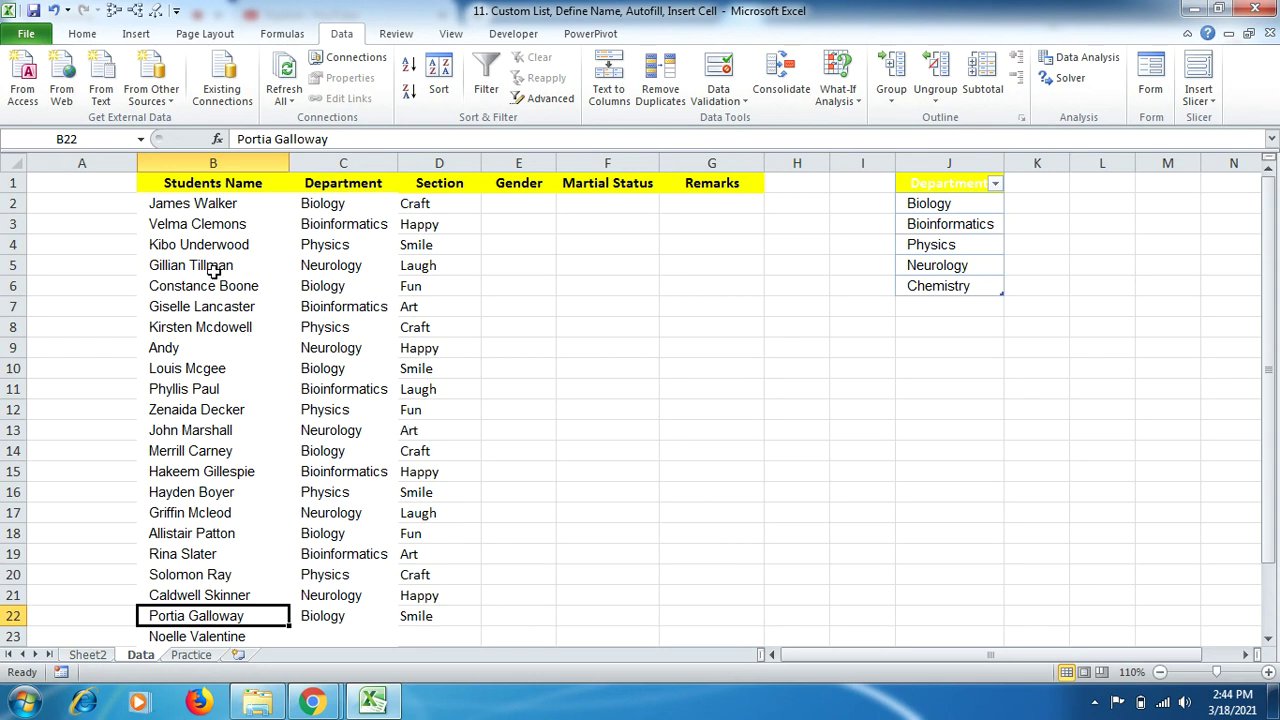
Step: Insert blank cells at B5:D6, shifting students down two rows, then select the empty B5:C6
left_click_drag(207, 265, 414, 287)
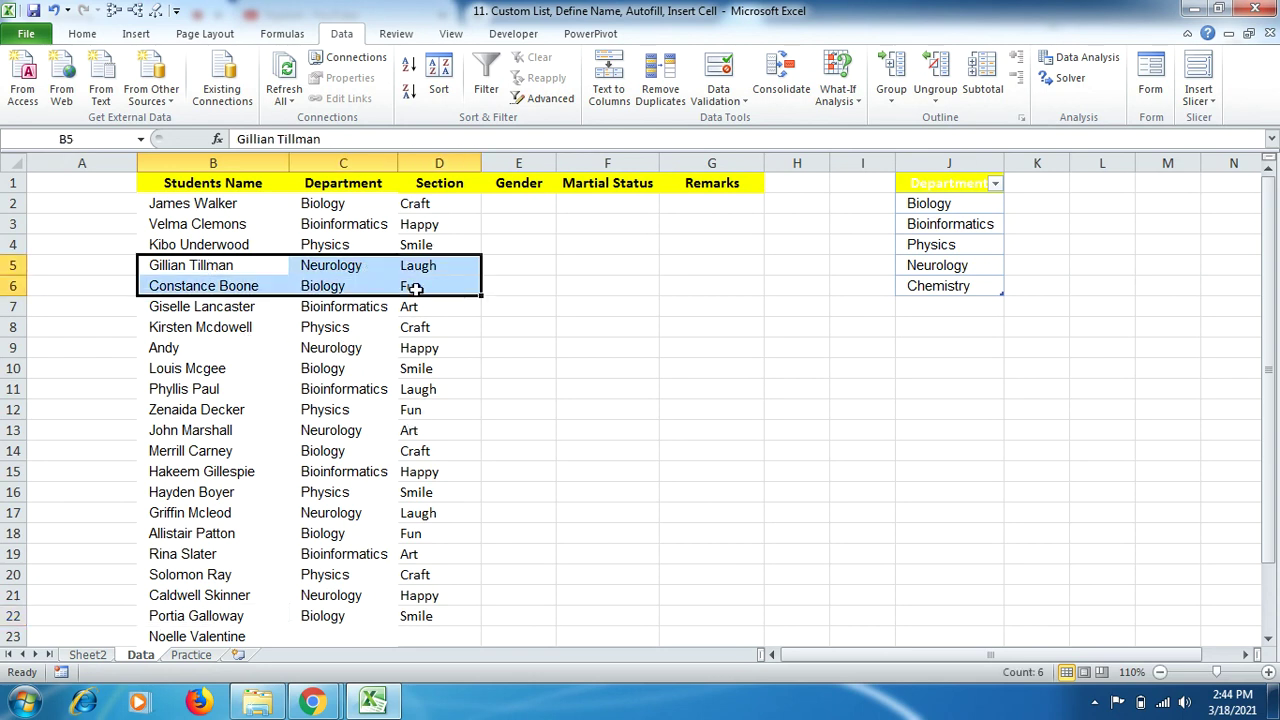
right_click(416, 290)
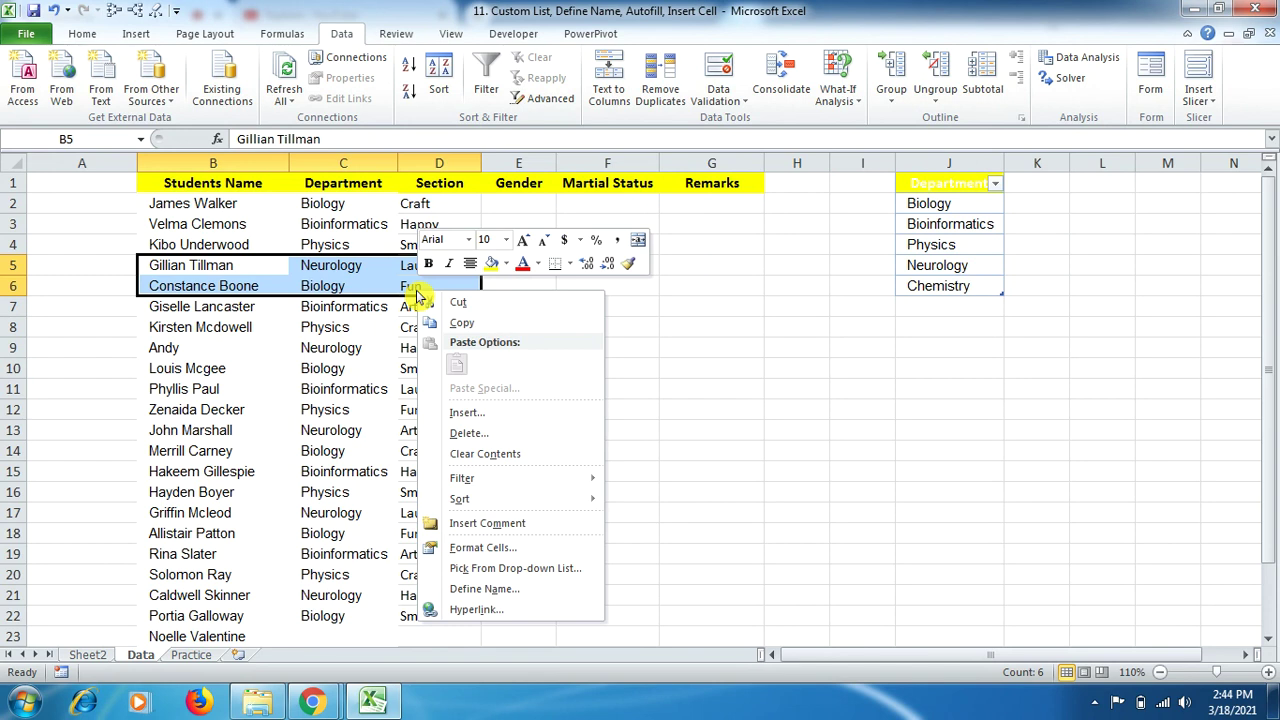
left_click(519, 412)
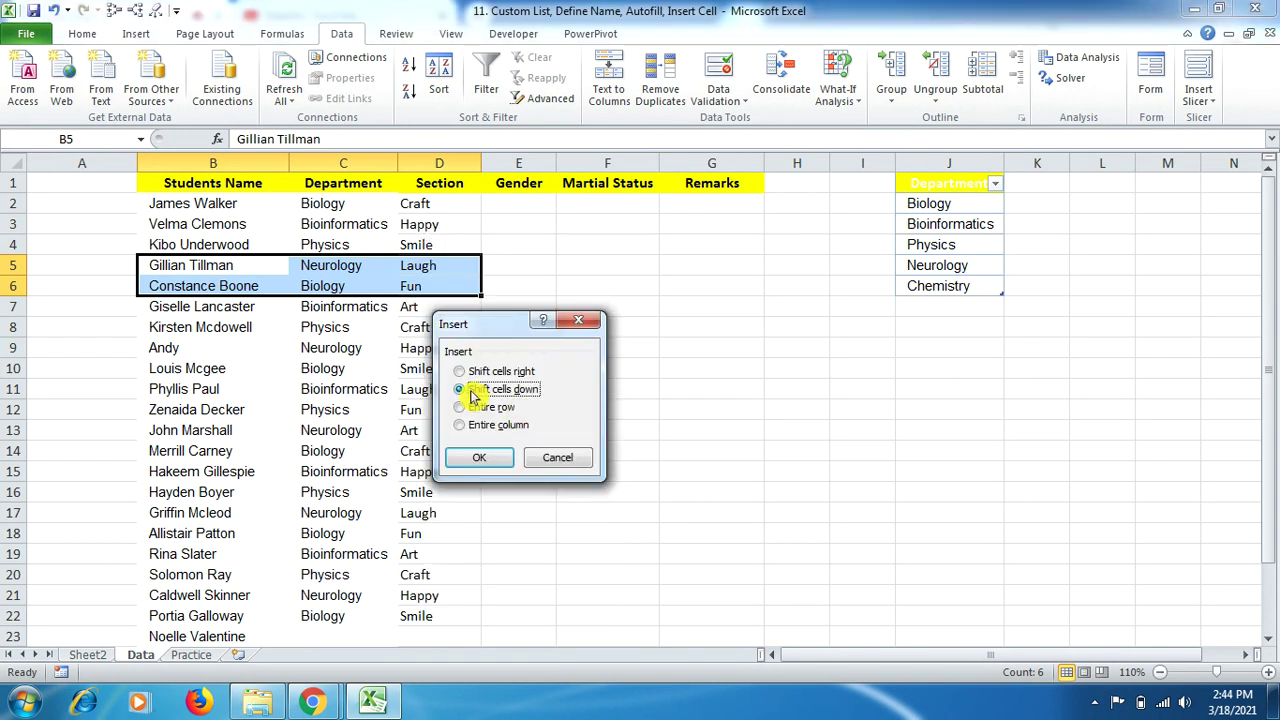
left_click(482, 457)
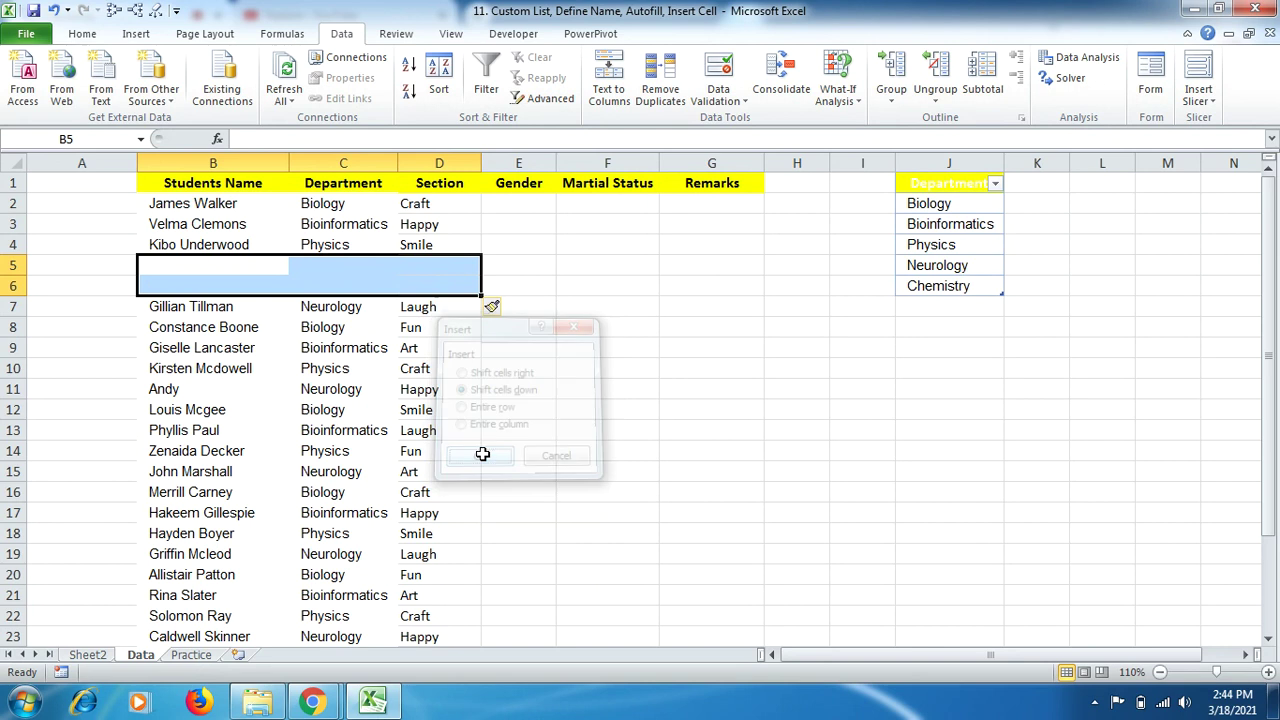
left_click(230, 260)
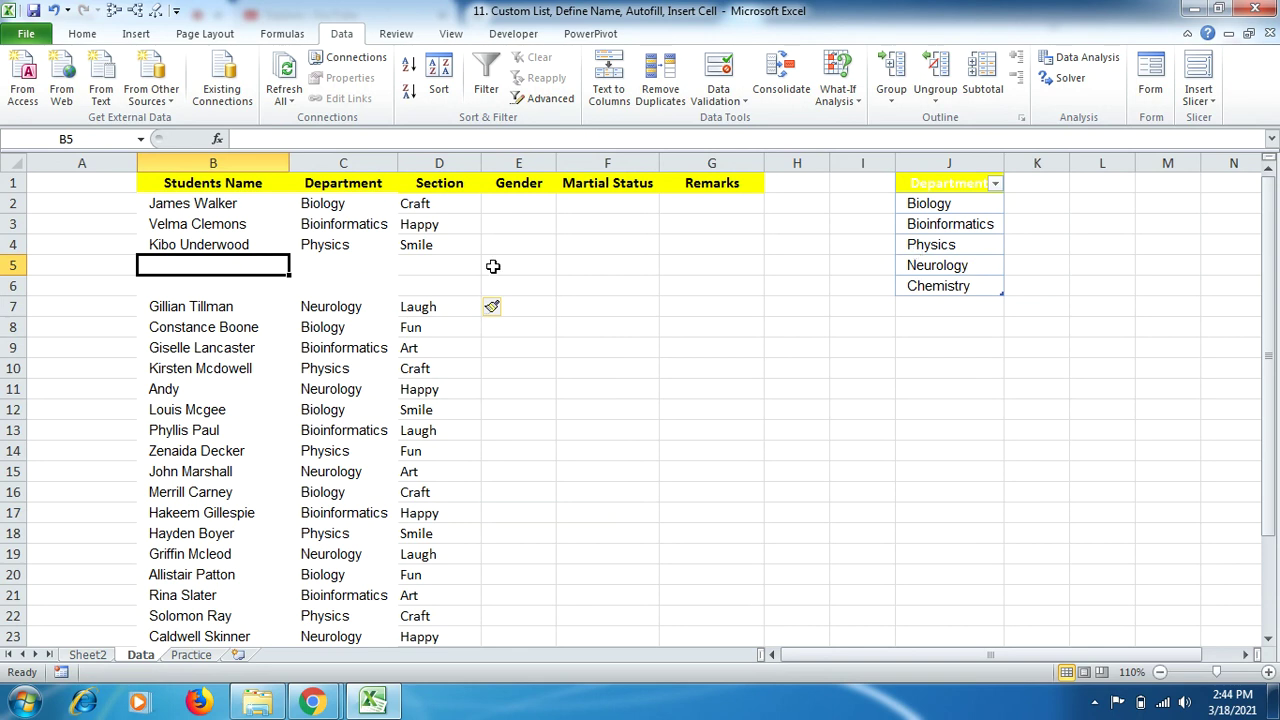
left_click_drag(189, 265, 370, 276)
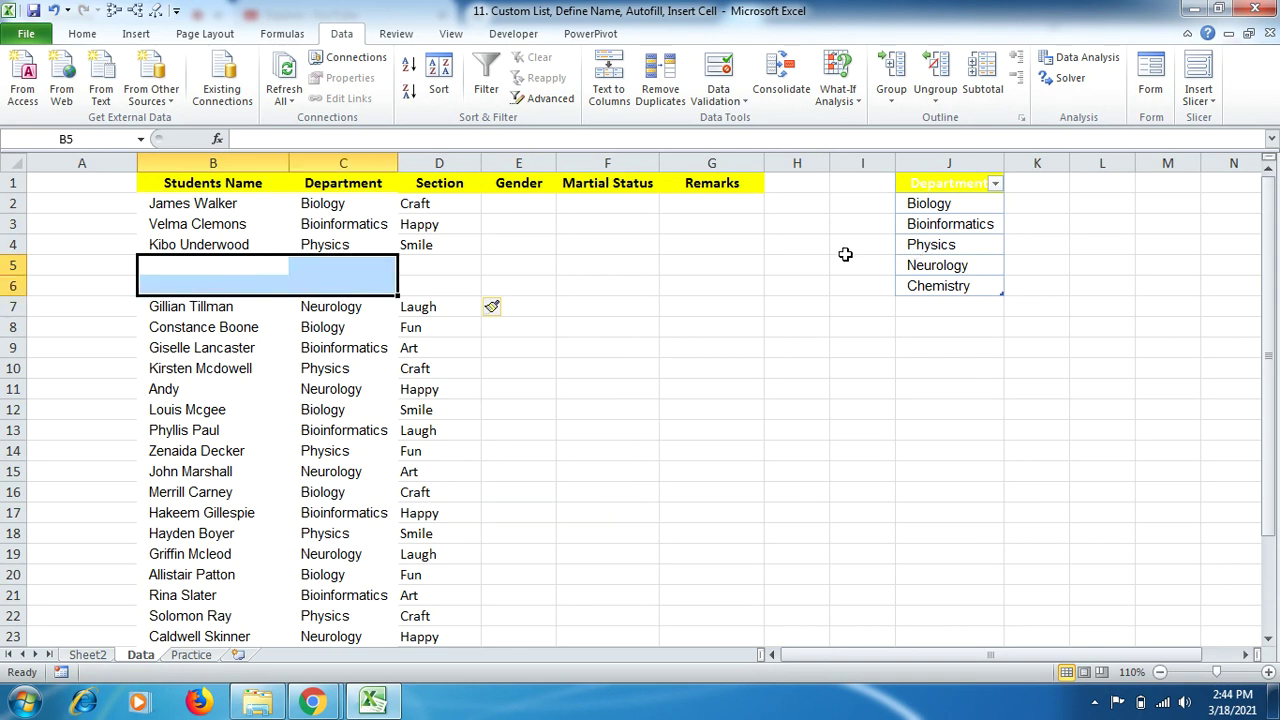
left_click_drag(931, 246, 937, 284)
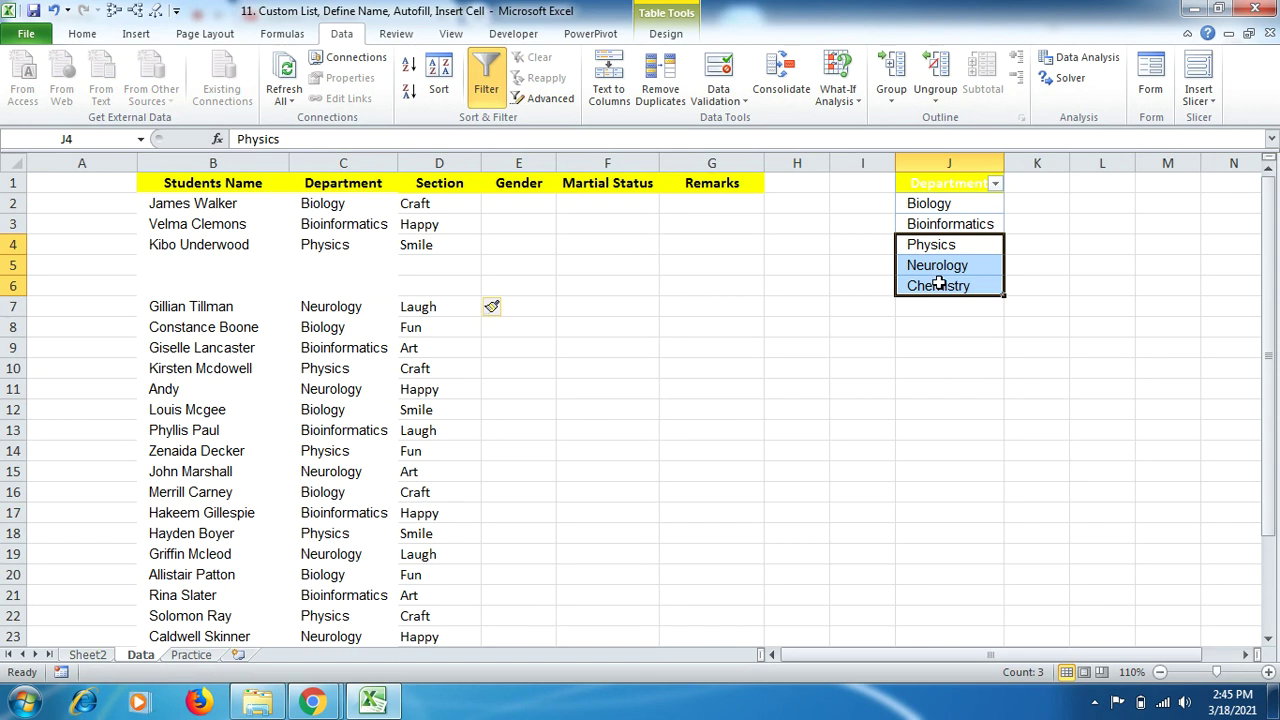
left_click(940, 250)
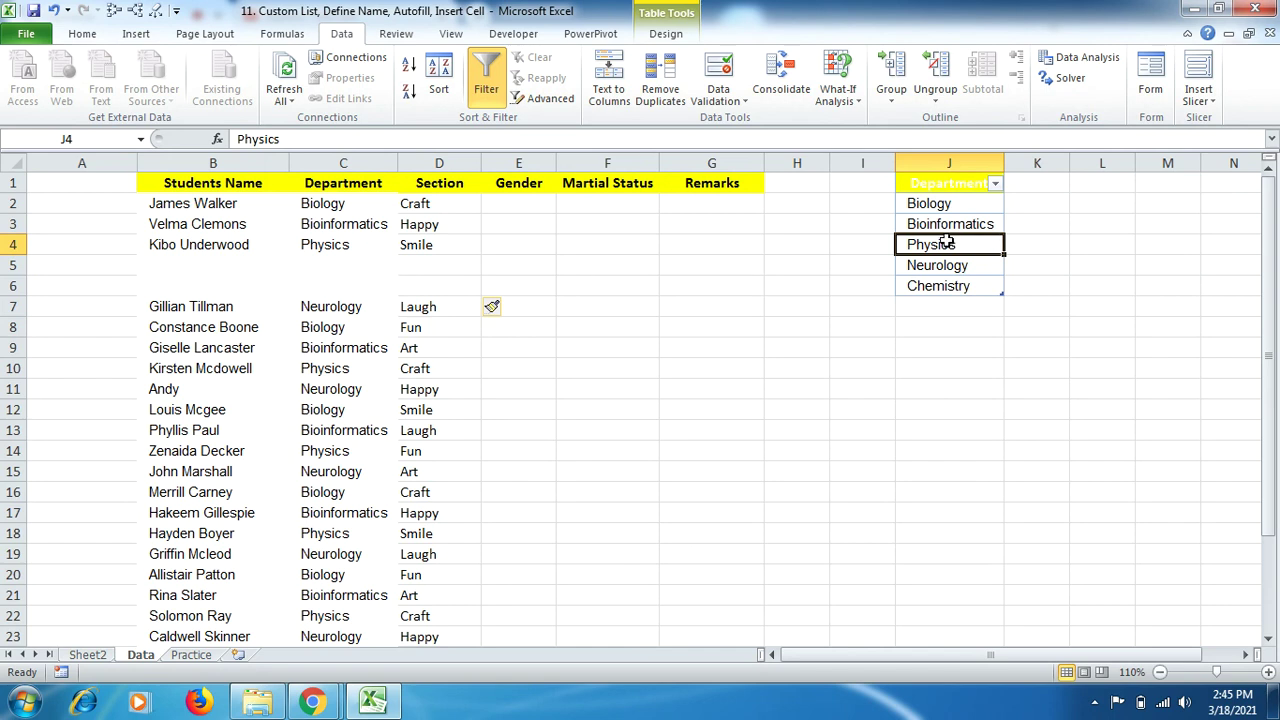
left_click_drag(947, 243, 950, 285)
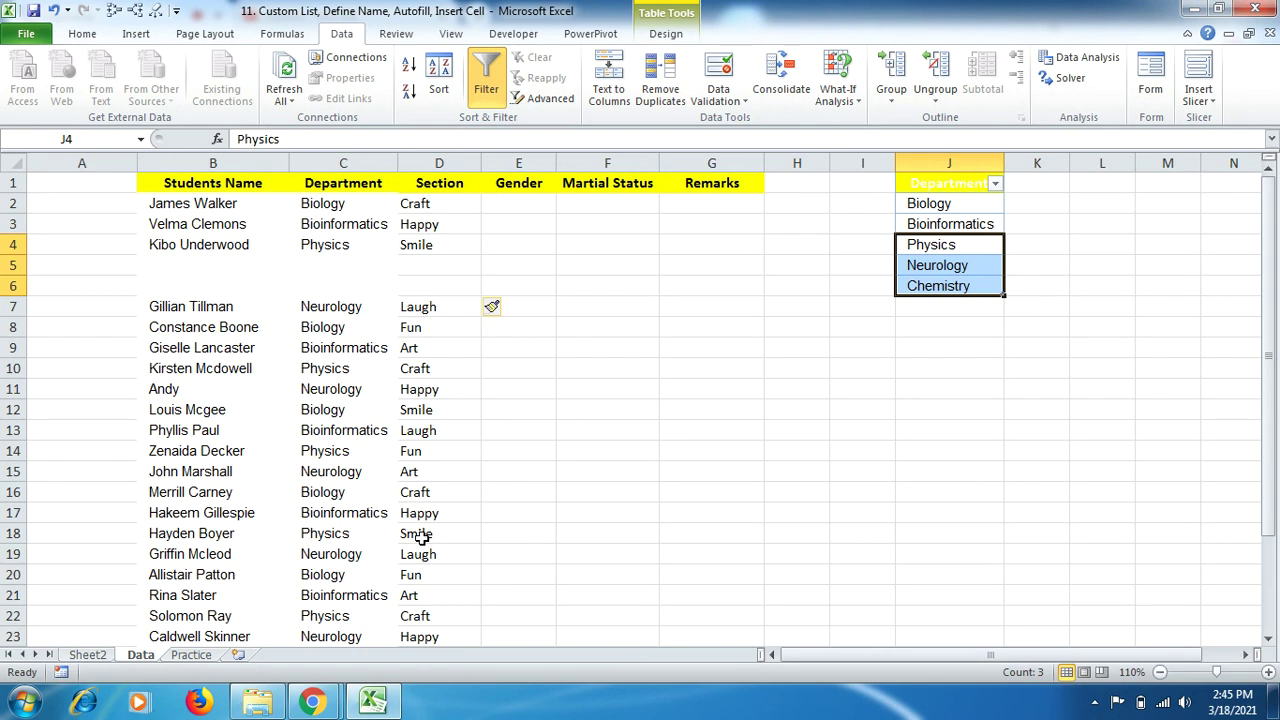
left_click(91, 656)
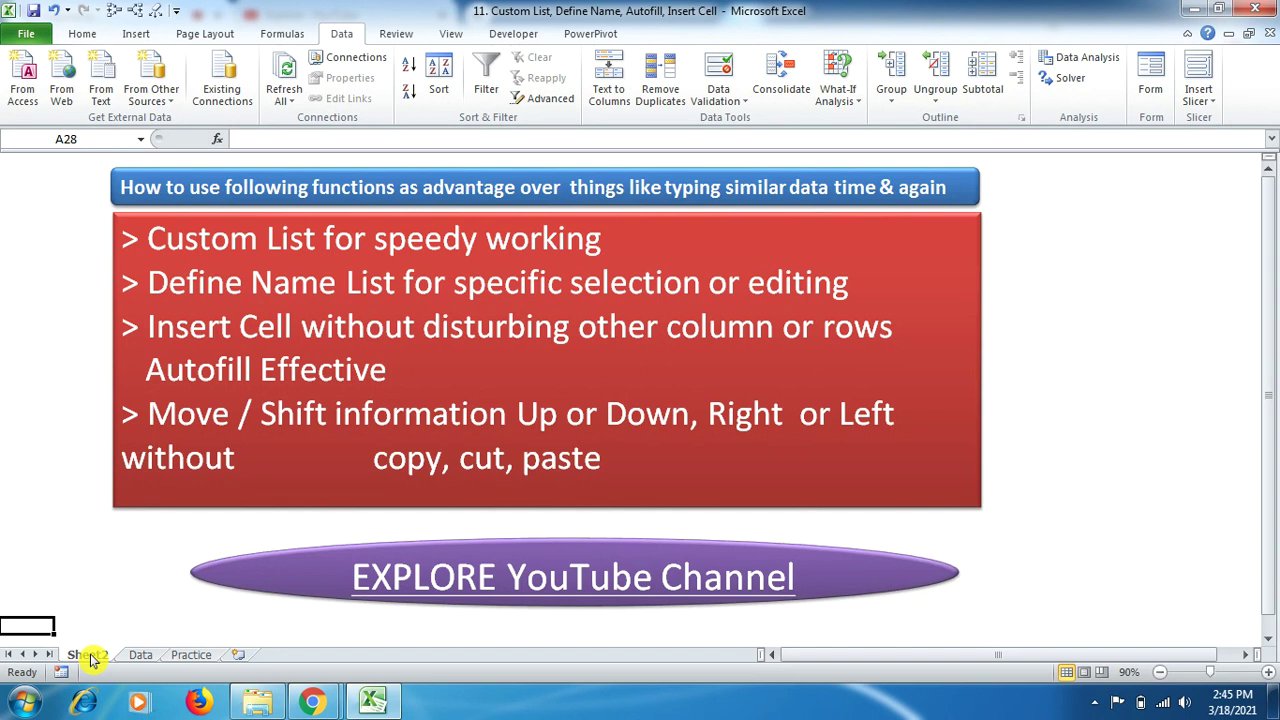
left_click(140, 655)
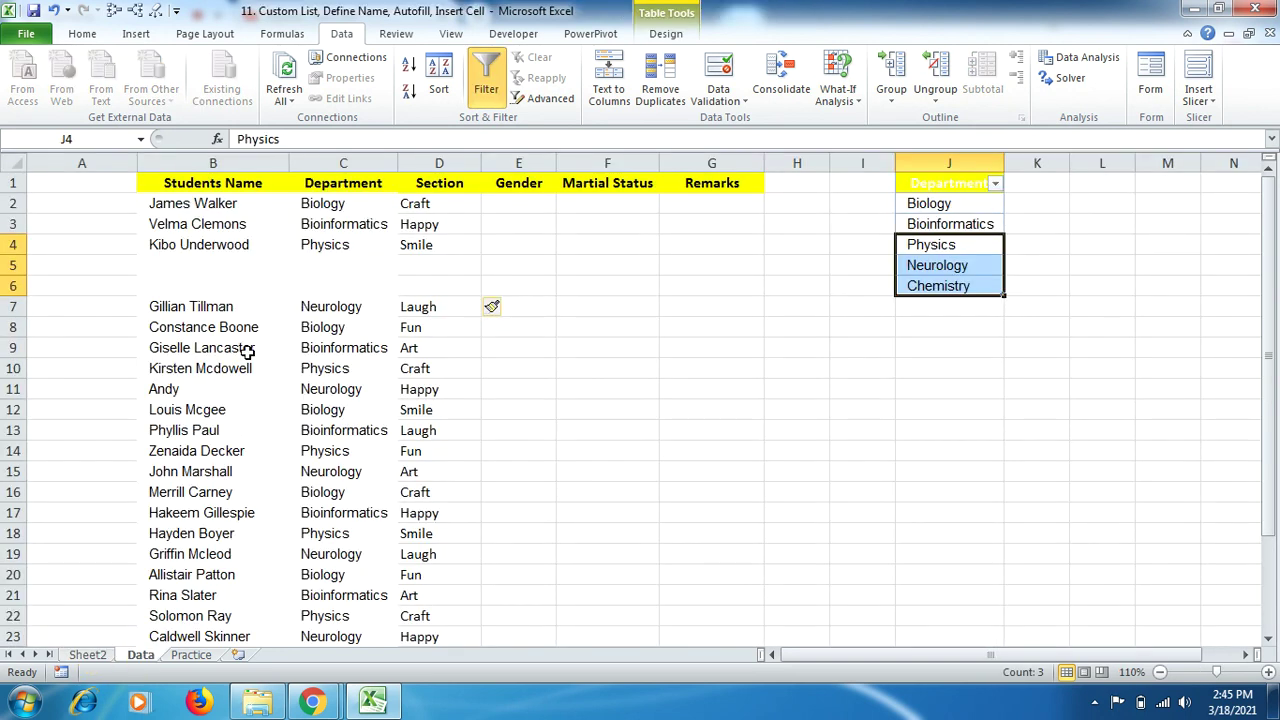
Step: Copy the names from B7 into column G at G9, and move B16:B25 up to B7
left_click_drag(178, 307, 213, 472)
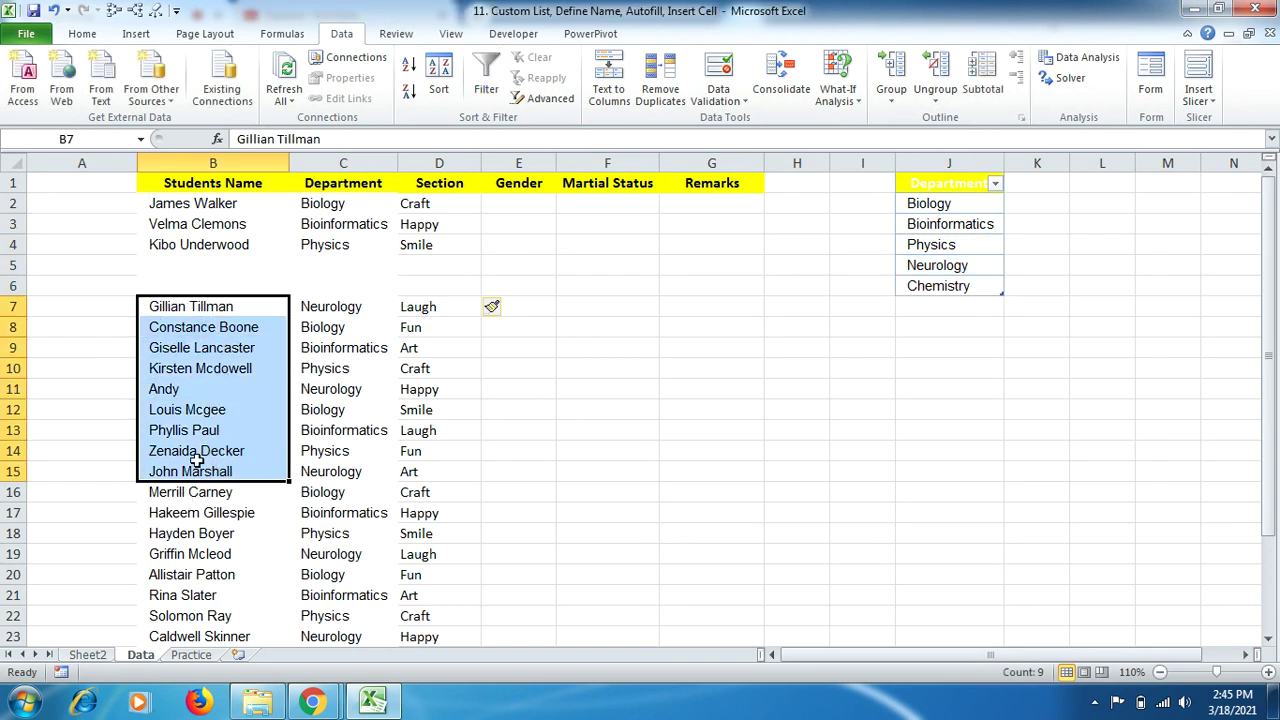
key("ctrl+c")
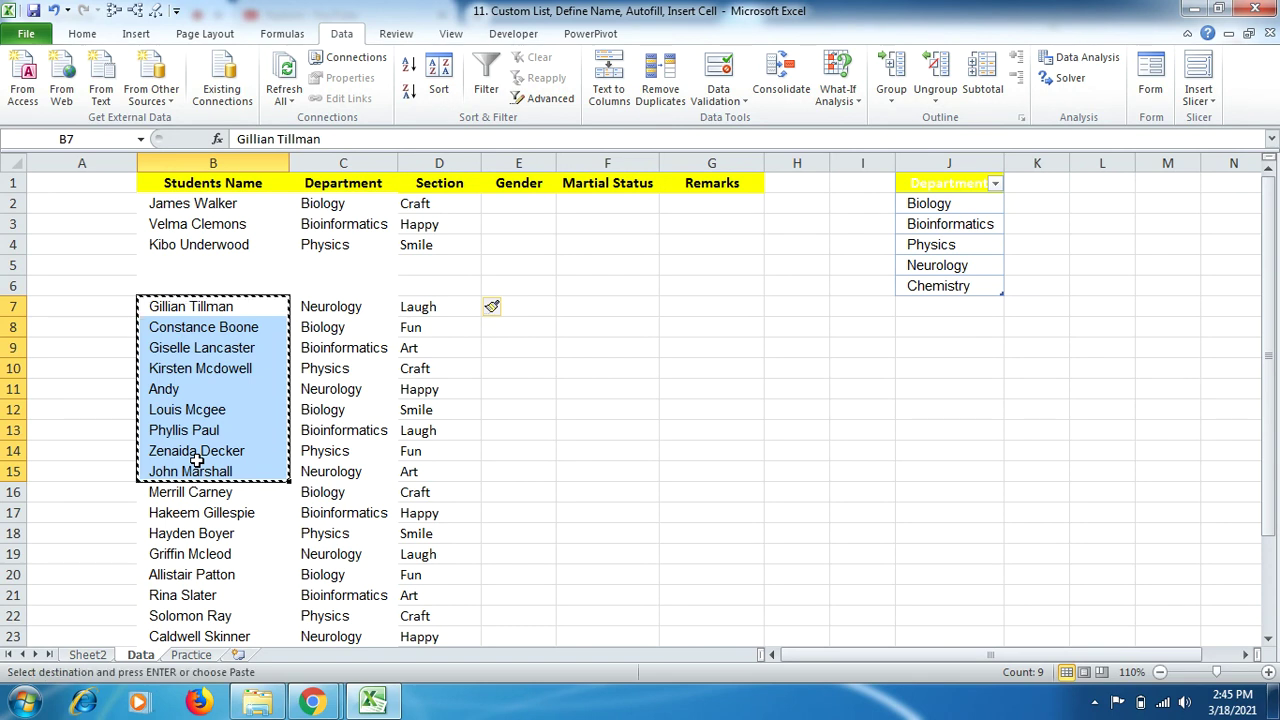
left_click(702, 344)
key("ctrl+v")
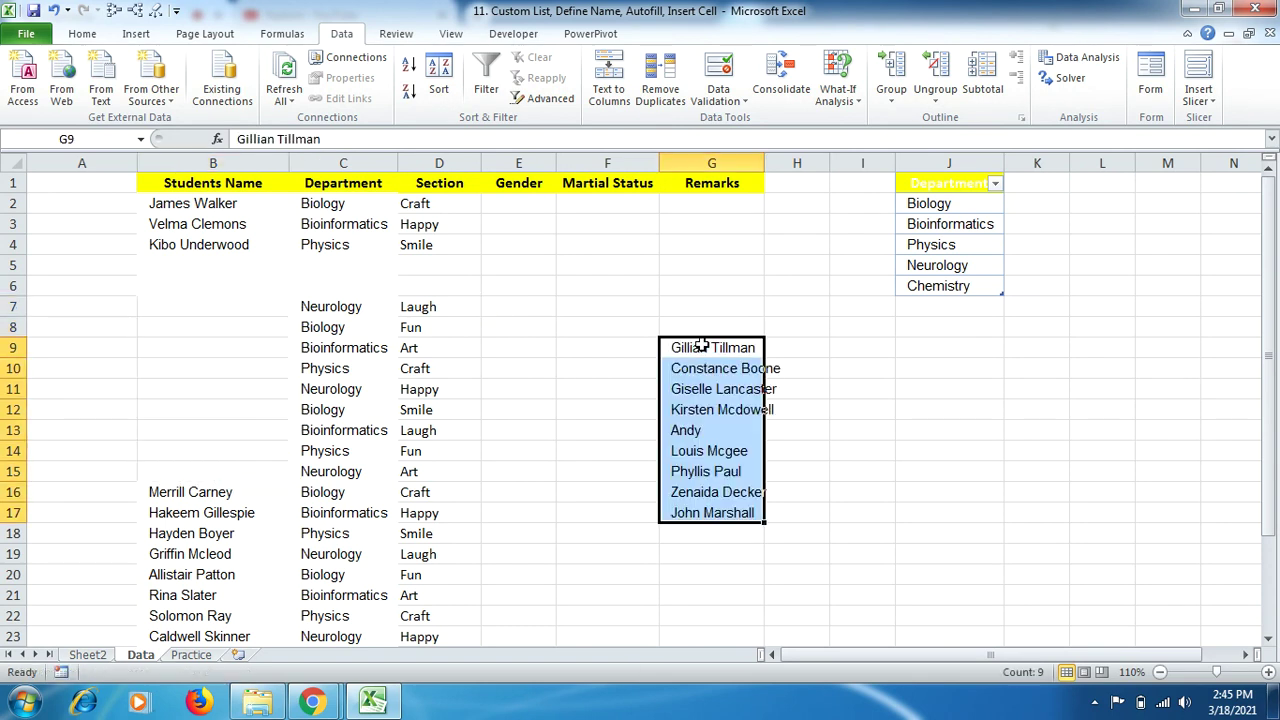
left_click_drag(257, 491, 240, 615)
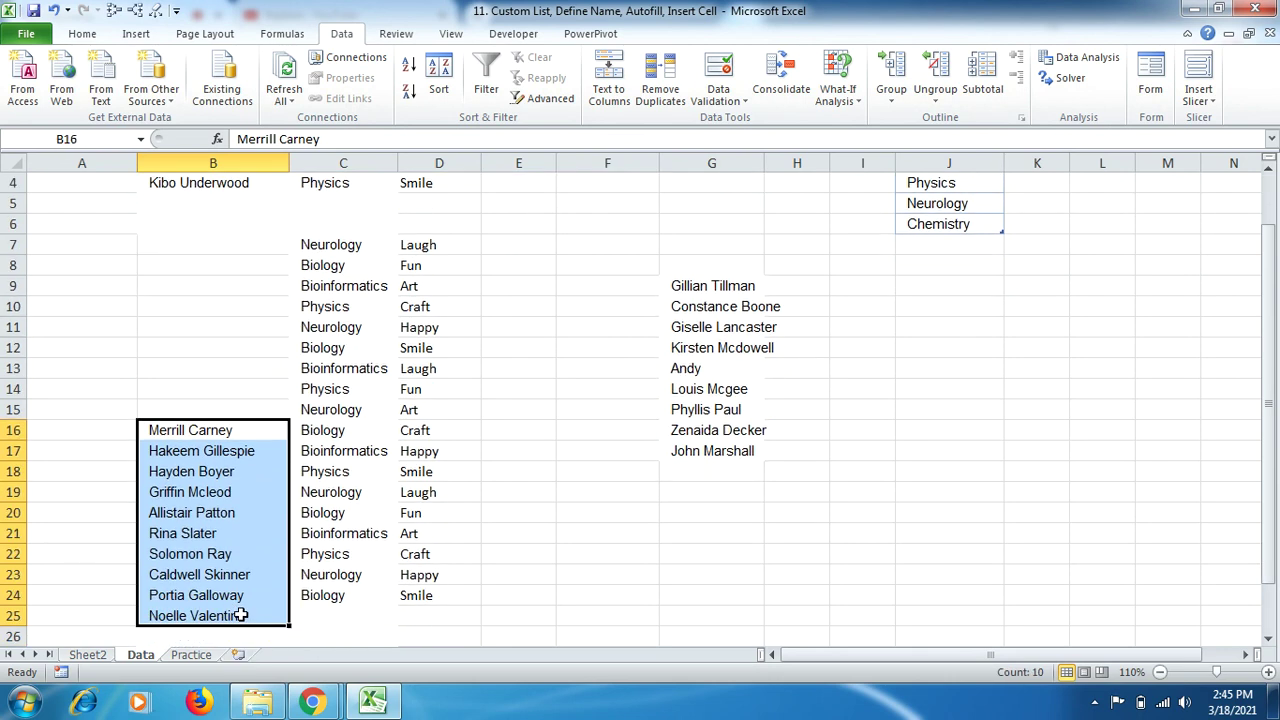
key("ctrl+x")
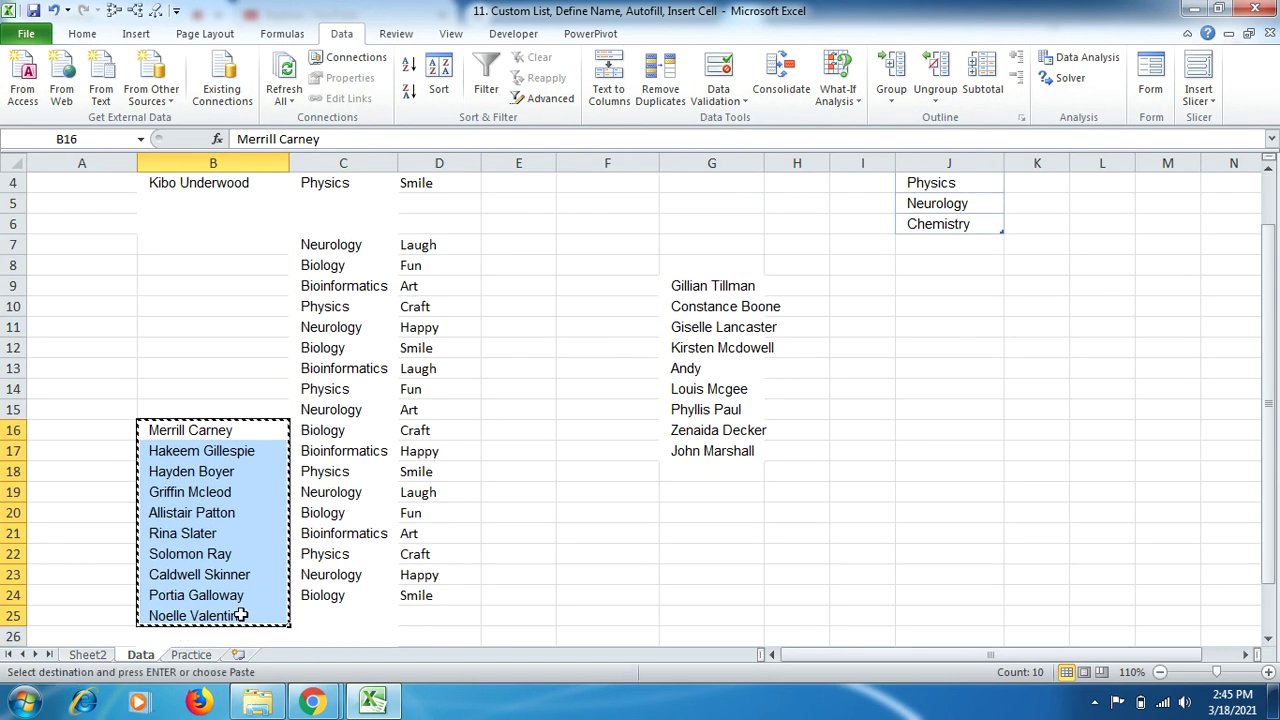
left_click(168, 253)
key("ctrl+v")
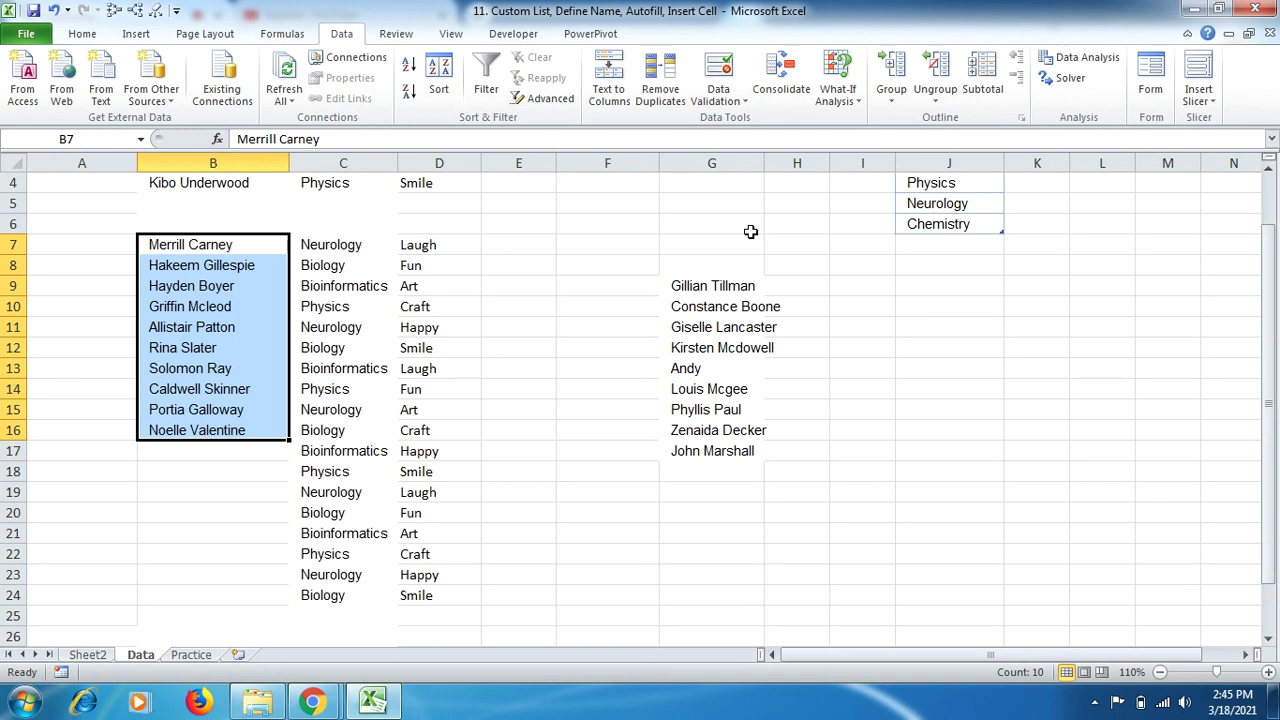
Step: Move the G9:G17 names to B17:B25, then undo the moves and blank rows with Ctrl+Z
left_click_drag(706, 286, 706, 455)
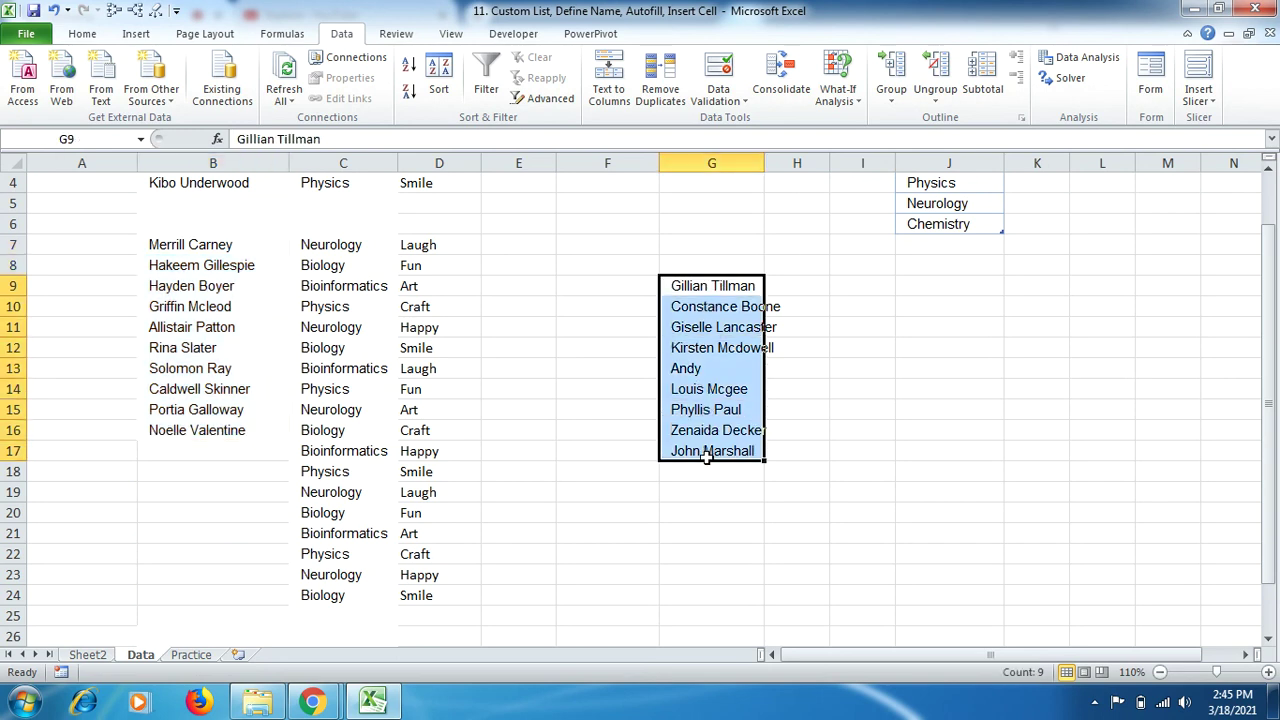
key("ctrl+x")
left_click(185, 455)
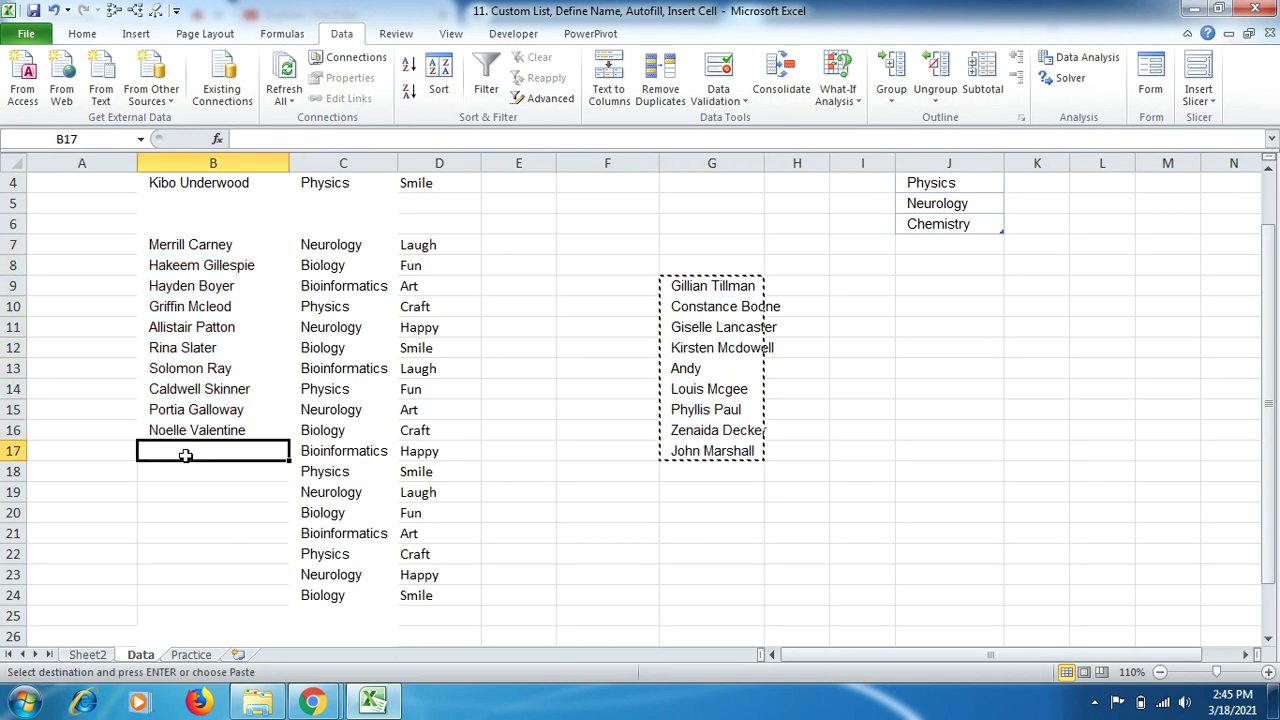
key("ctrl+v")
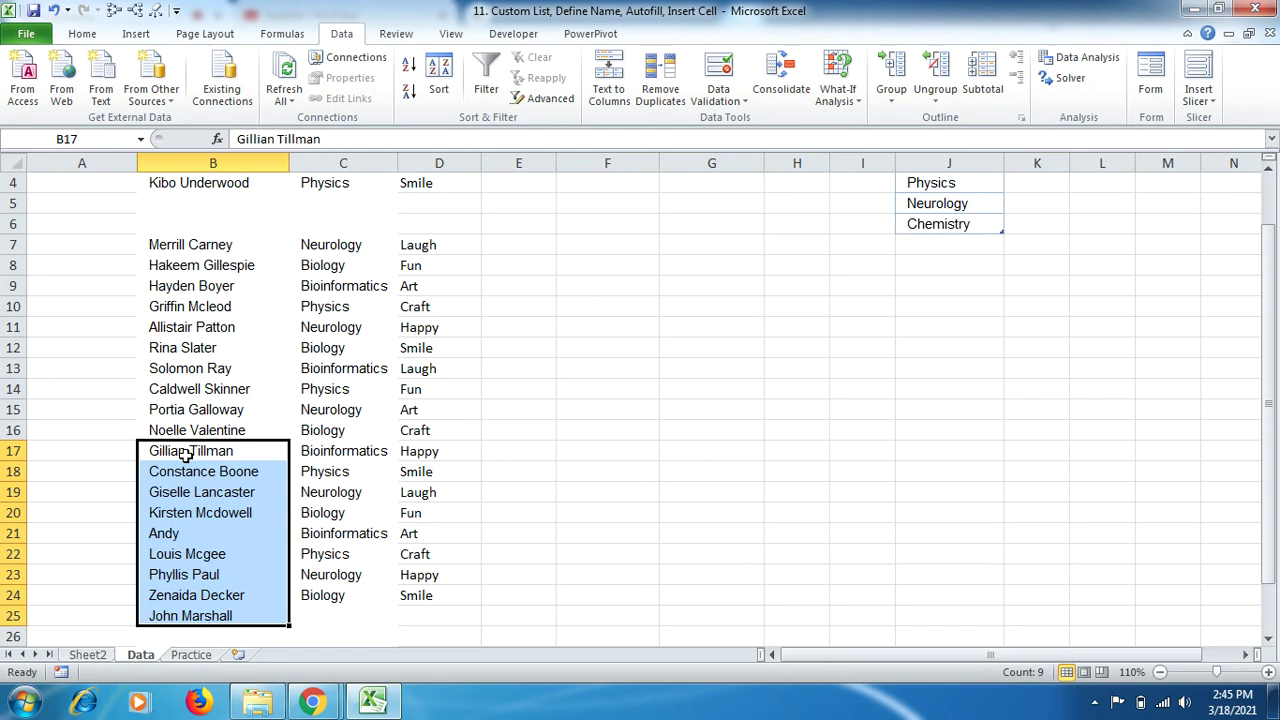
left_click(185, 455)
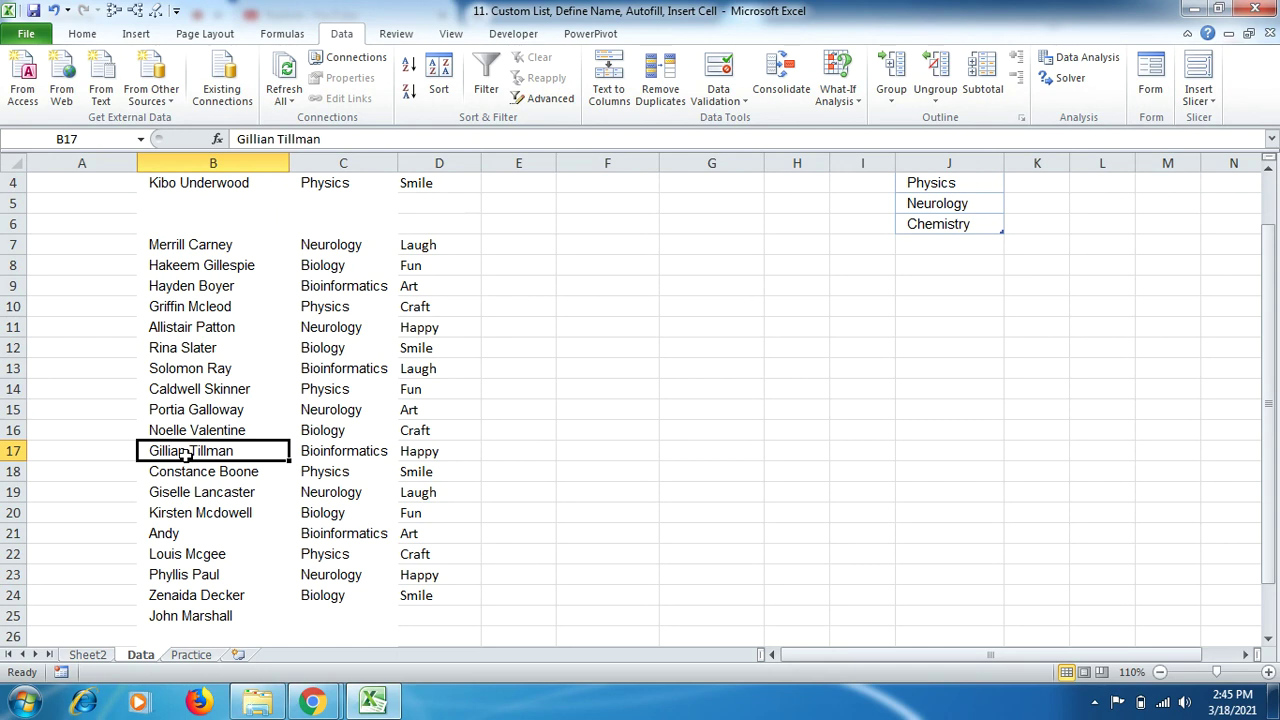
key("ctrl+z")
key("ctrl+z")
key("ctrl+z")
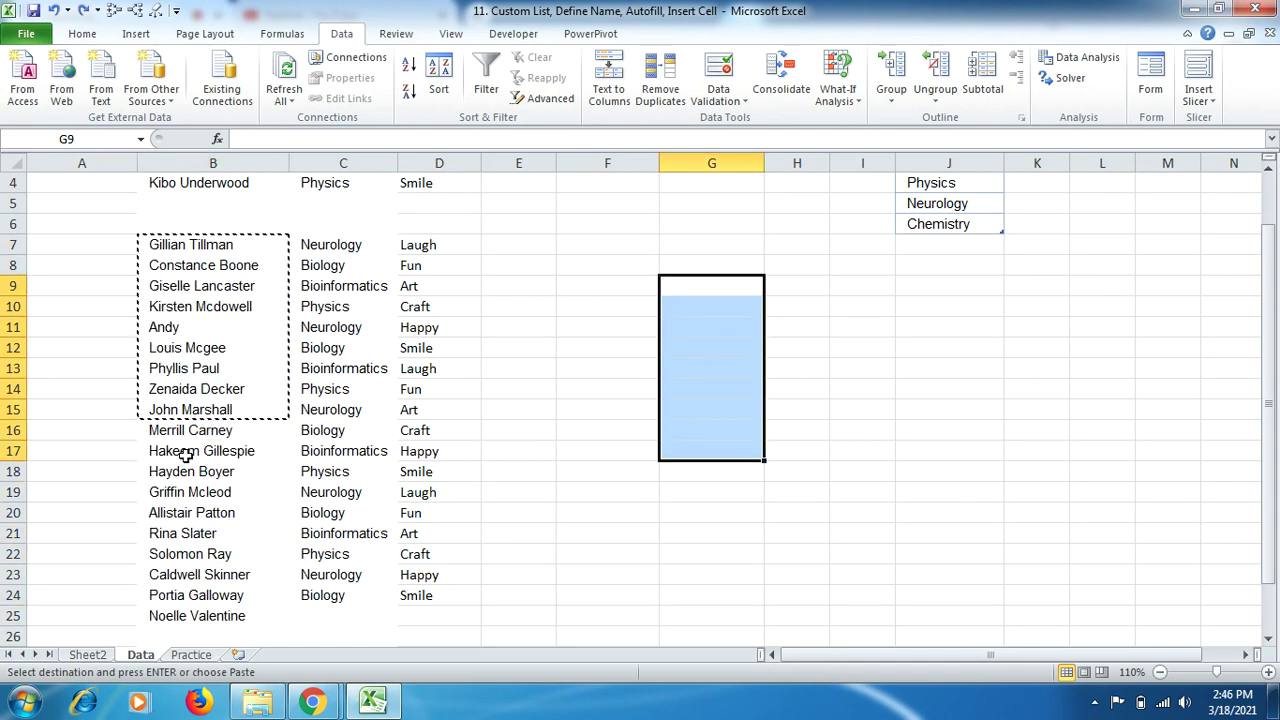
key("ctrl+z")
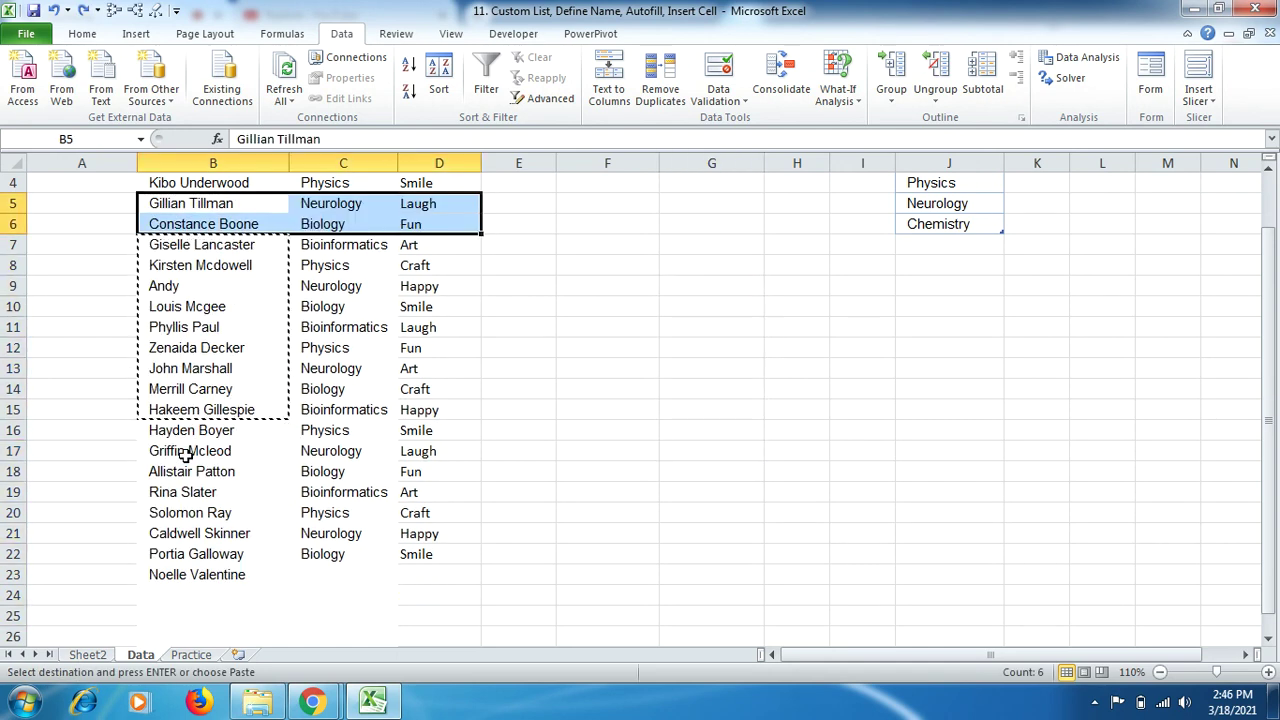
Step: Drag the ten names in B7:B16 out to G8:G17
key("Escape")
left_click(201, 384)
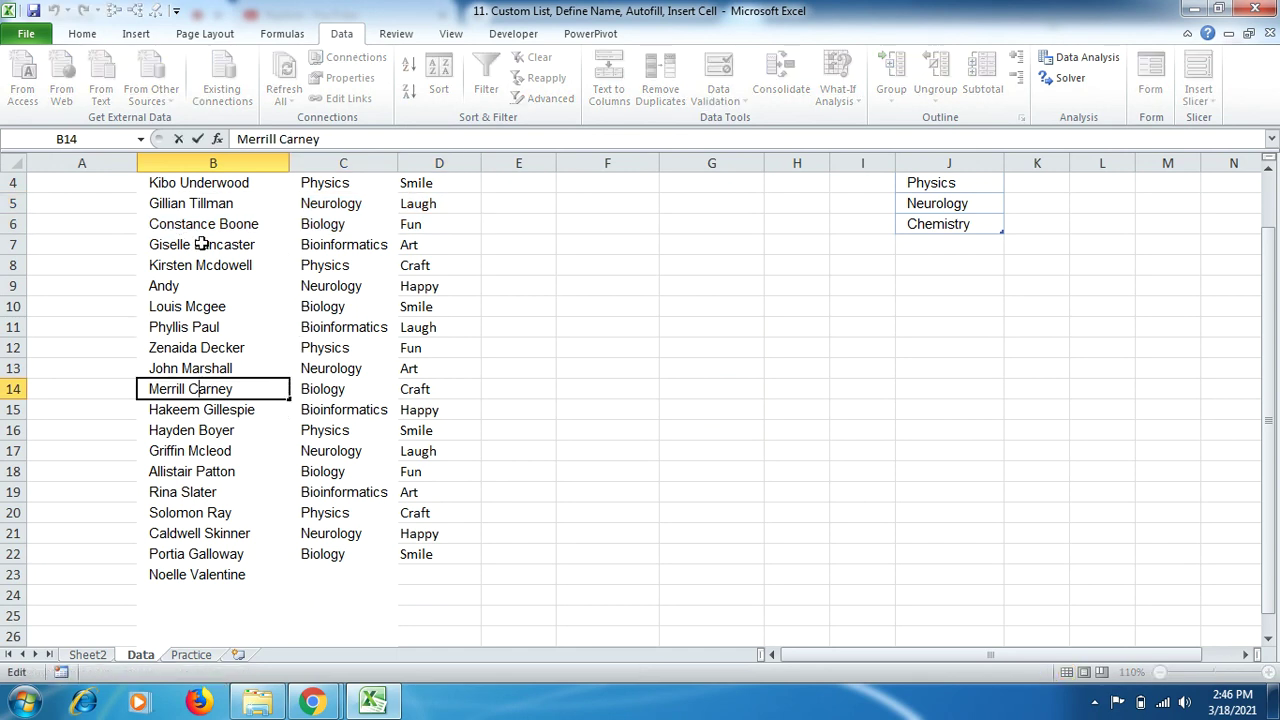
left_click(201, 244)
left_click_drag(201, 244, 190, 430)
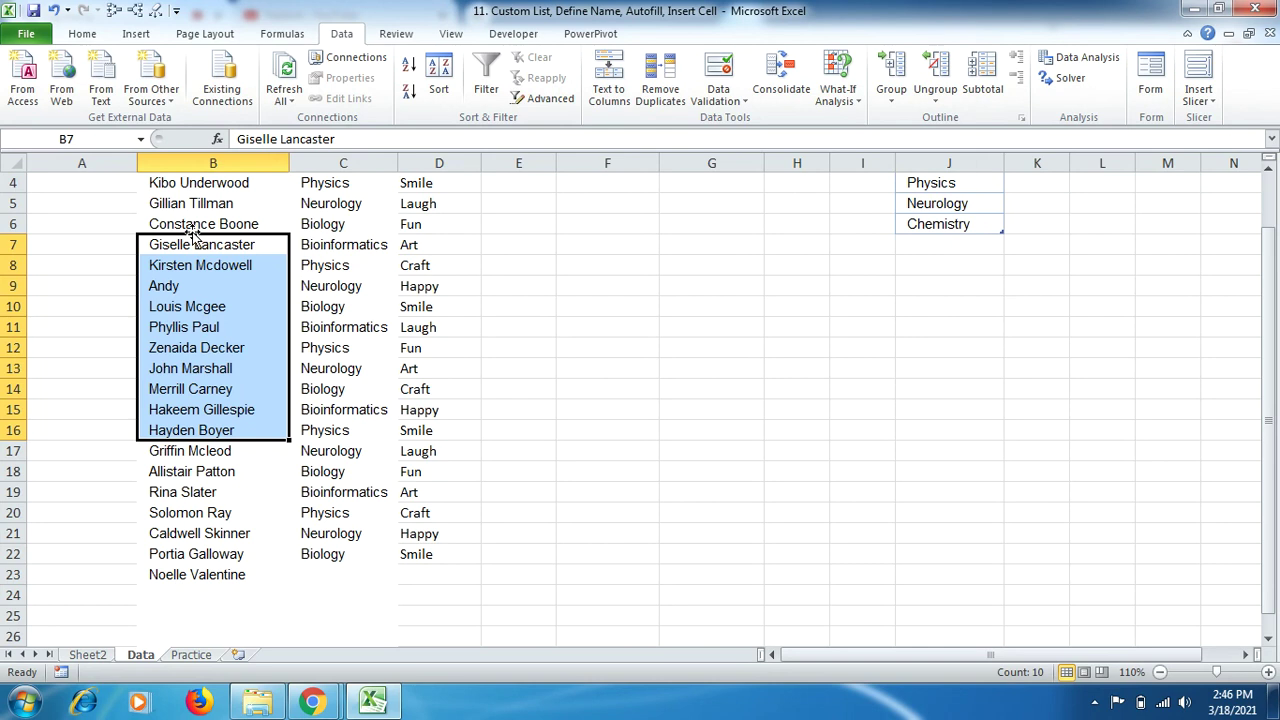
left_click_drag(196, 234, 680, 277)
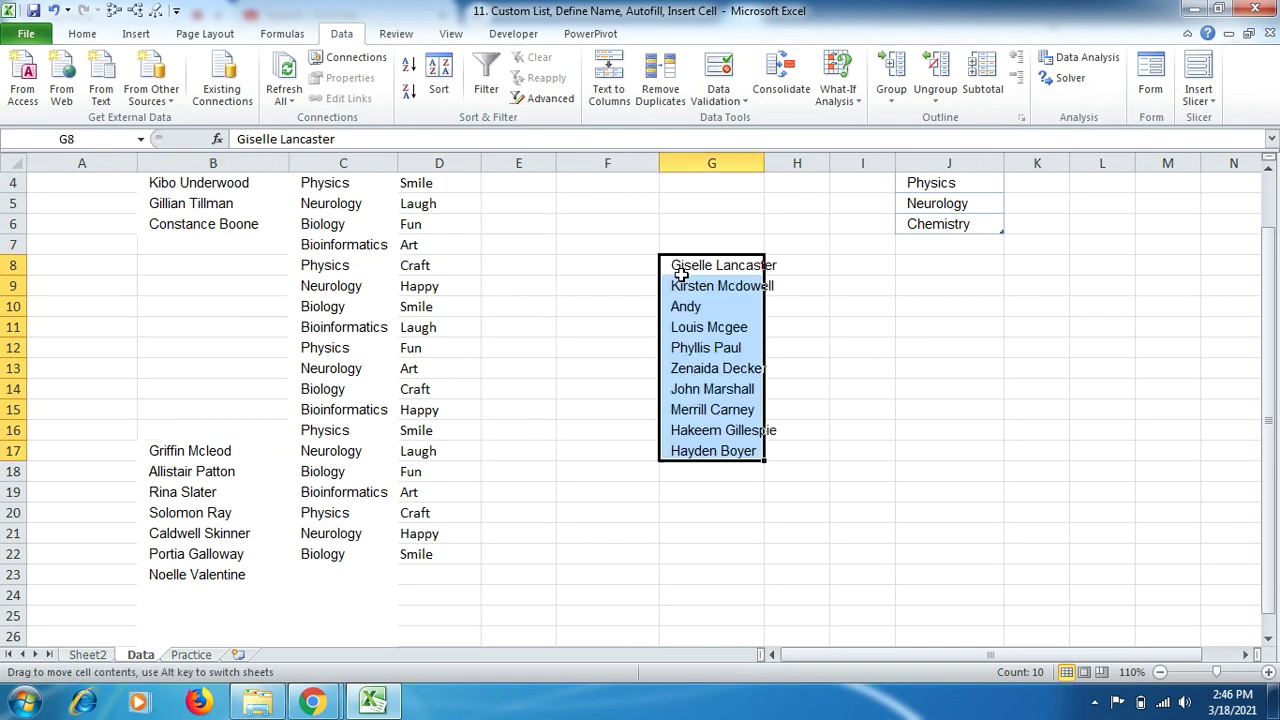
Step: Drag B17:B23 up to B7 and the column G names back down to B14
left_click_drag(190, 451, 190, 574)
left_click_drag(237, 443, 238, 252)
left_click_drag(668, 264, 195, 586)
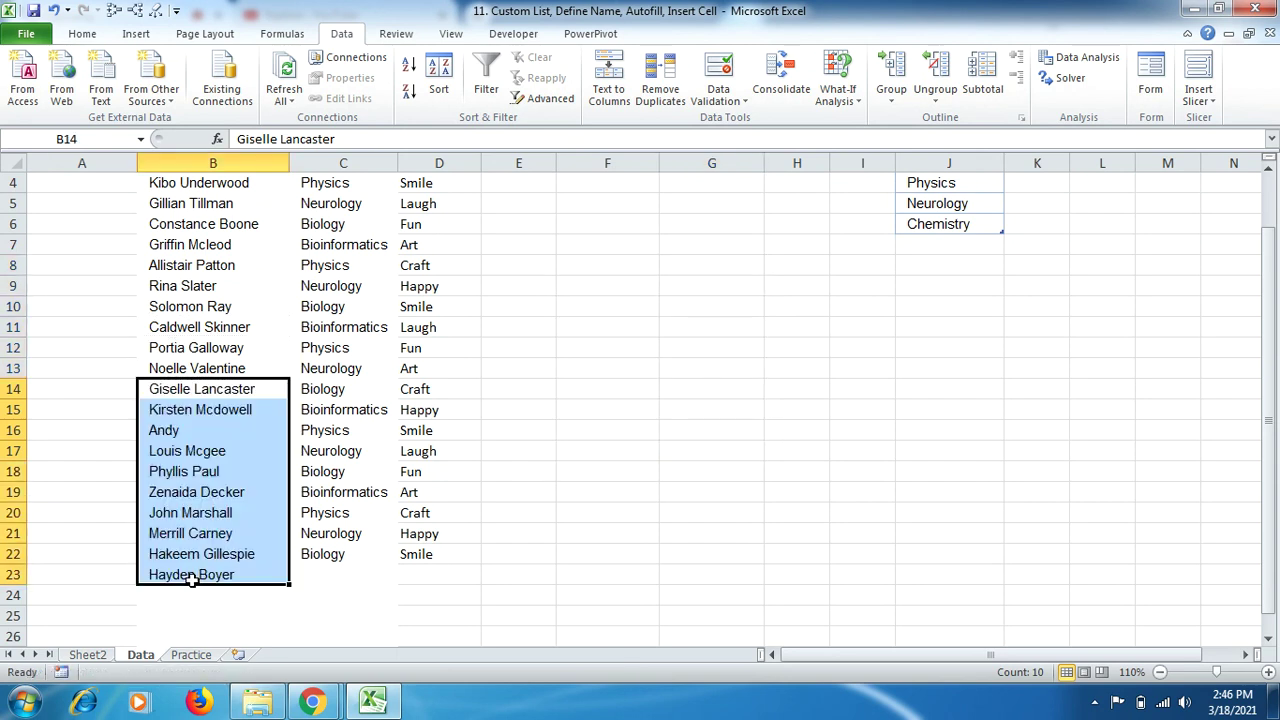
left_click(252, 567)
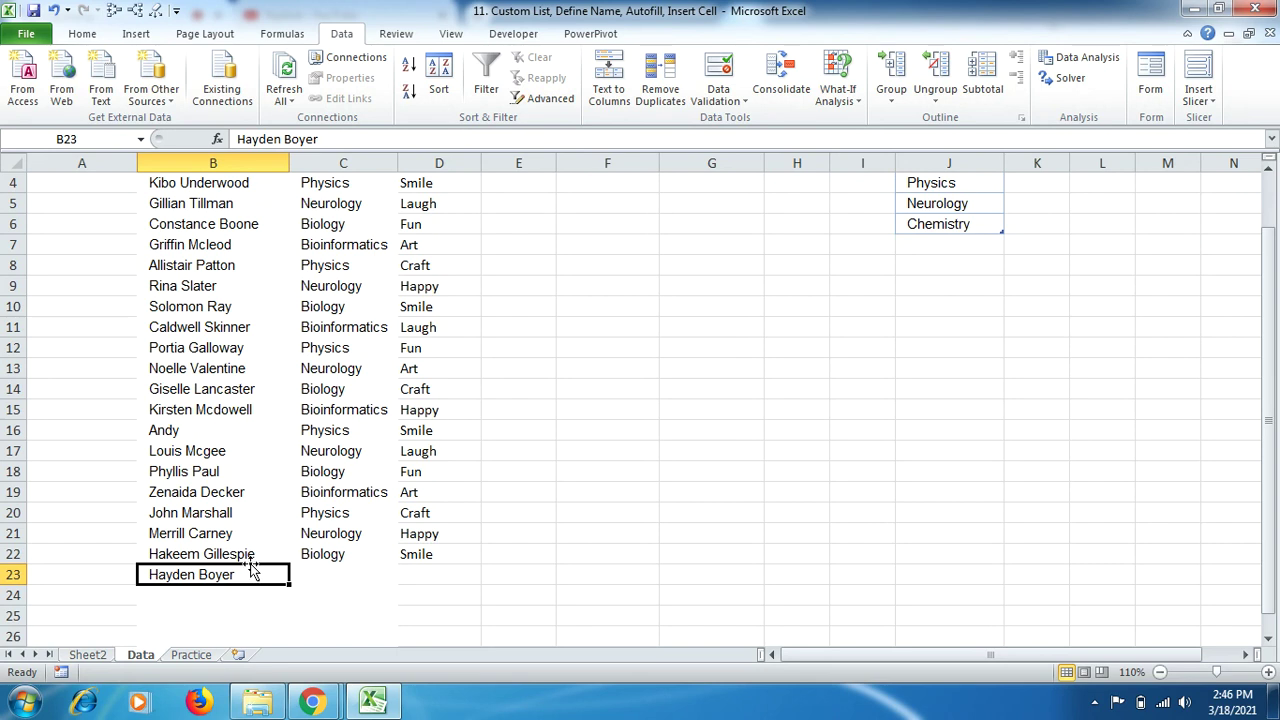
left_click(96, 656)
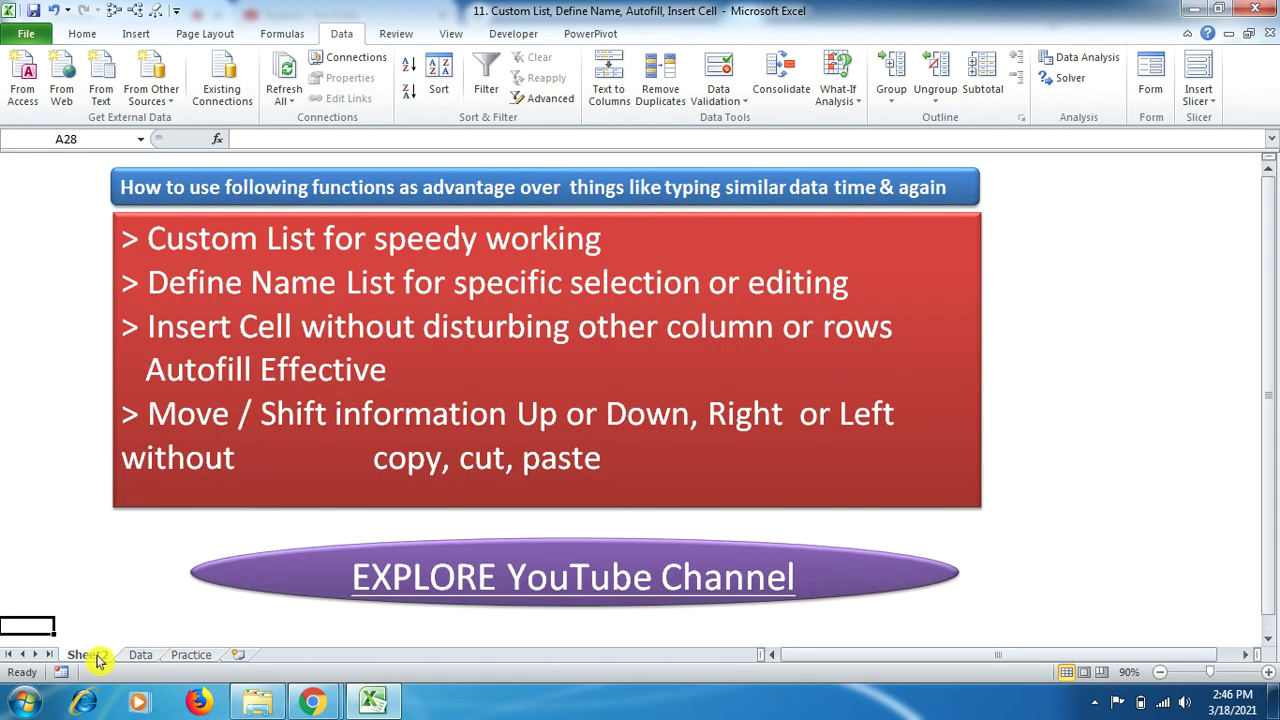